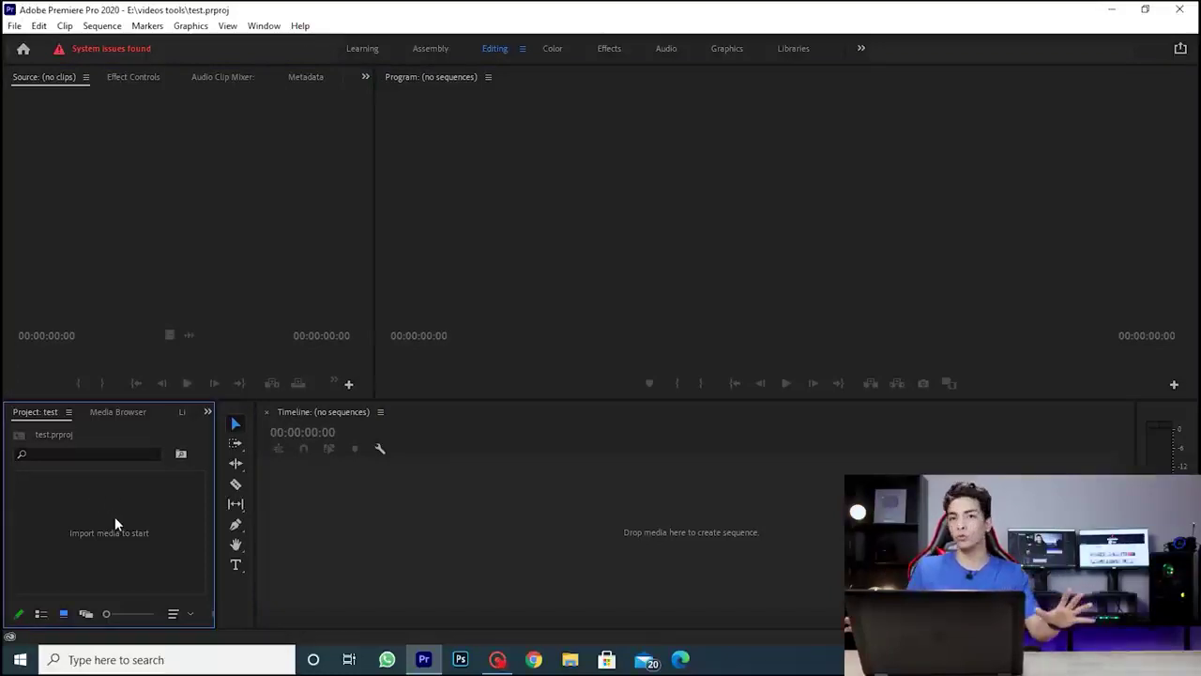
left_click(207, 411)
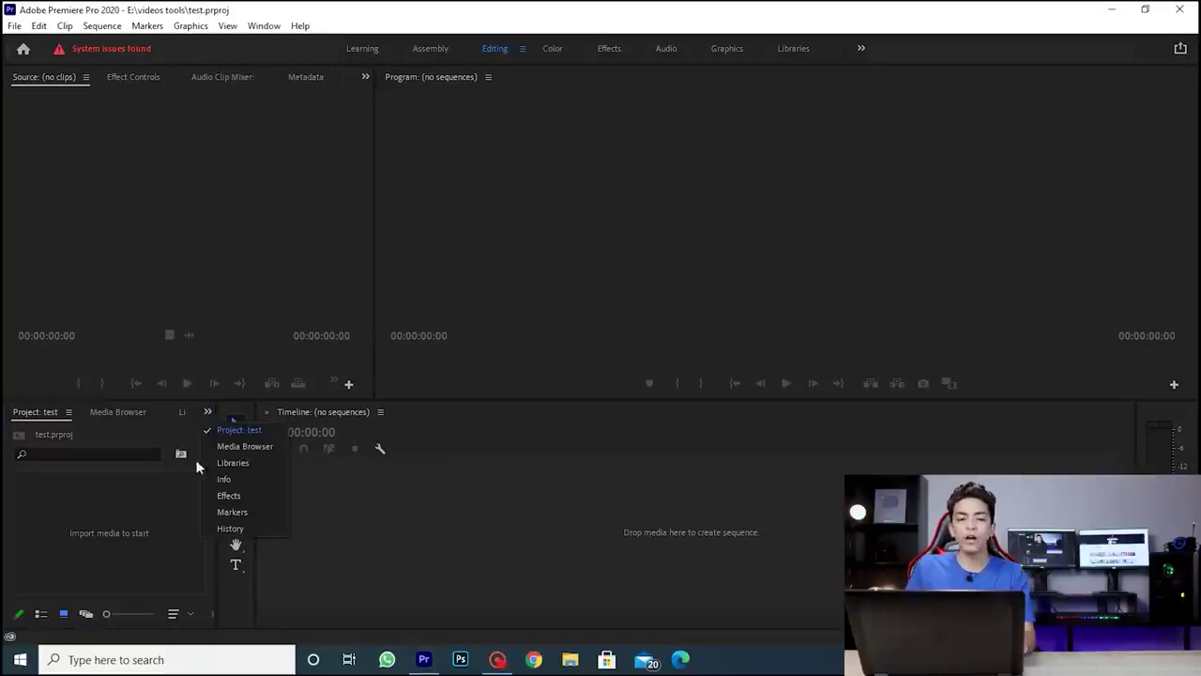
left_click(161, 496)
left_click(461, 446)
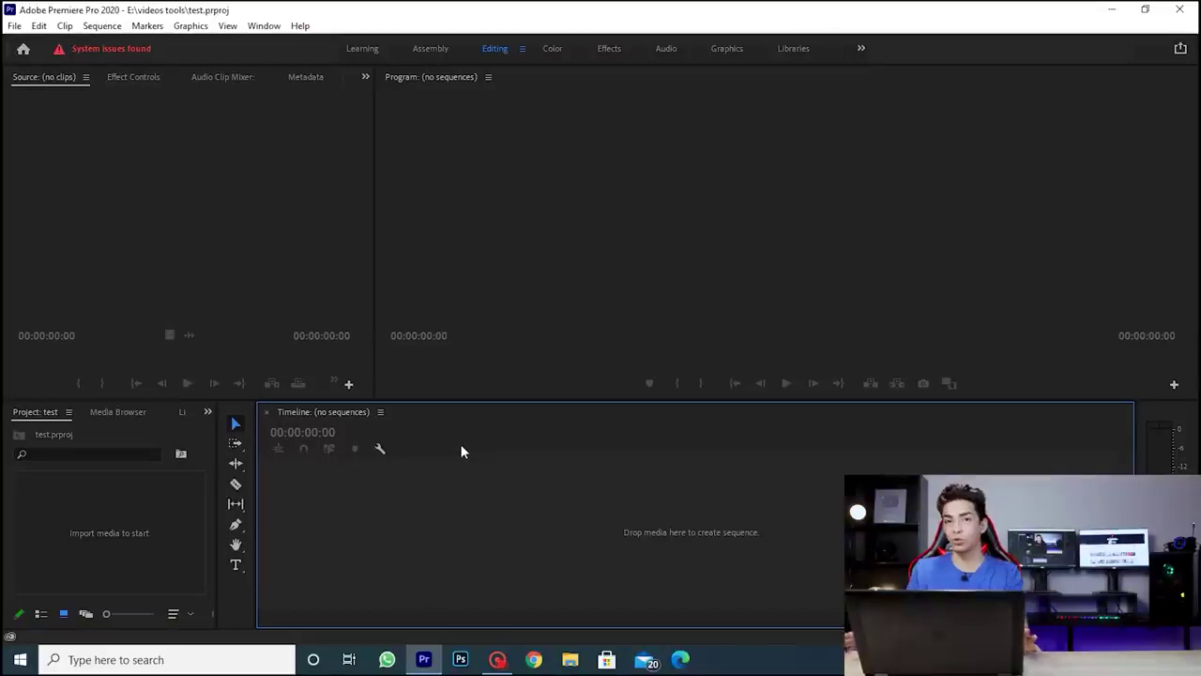
left_click(497, 191)
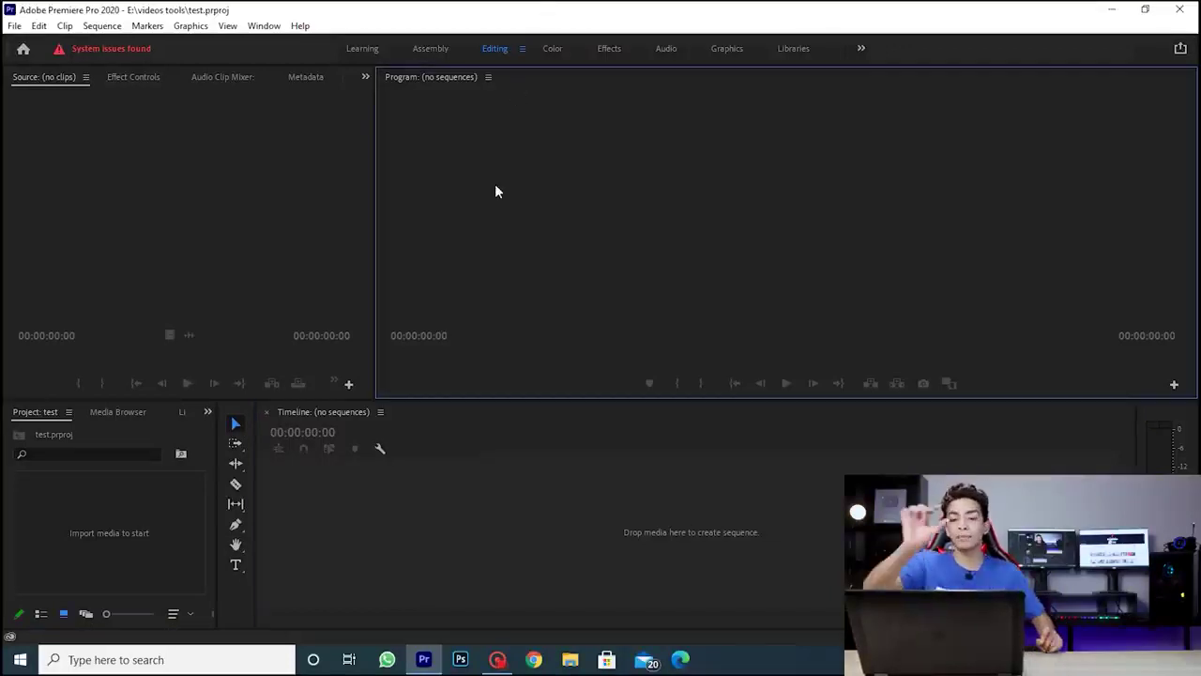
left_click(223, 202)
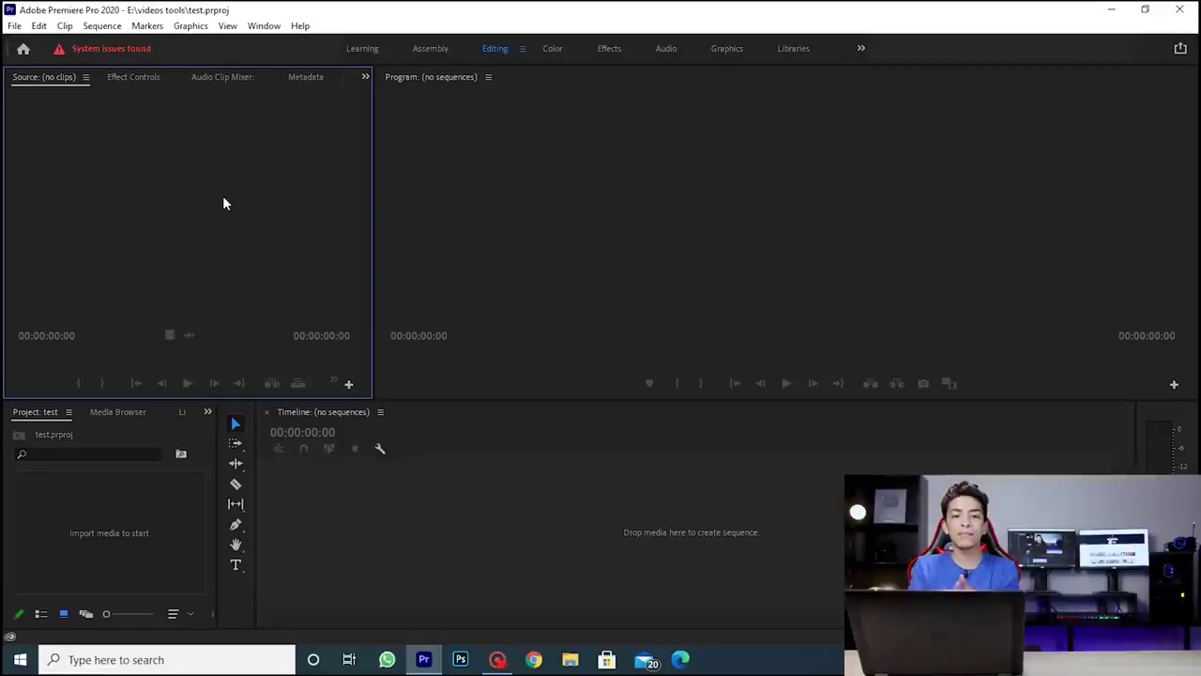
Show the Effect Controls, import the redmi note 10 video and create a sequence from it on the empty timeline.
left_click(133, 77)
left_click(133, 535)
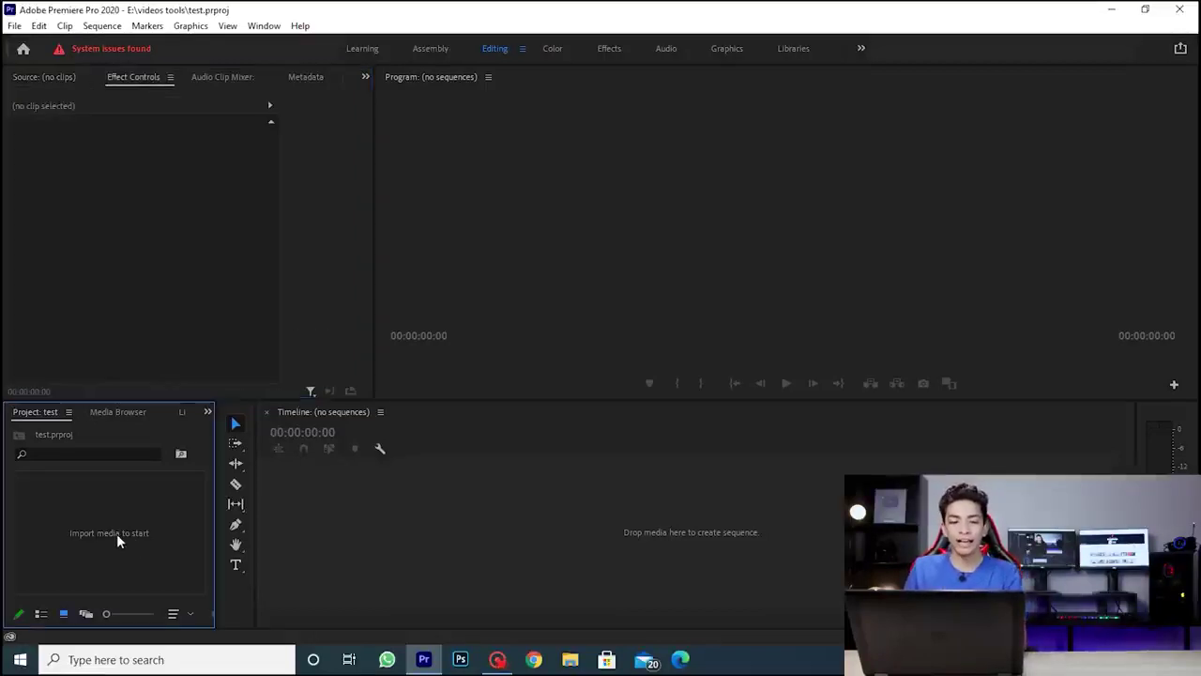
double_click(117, 533)
double_click(939, 427)
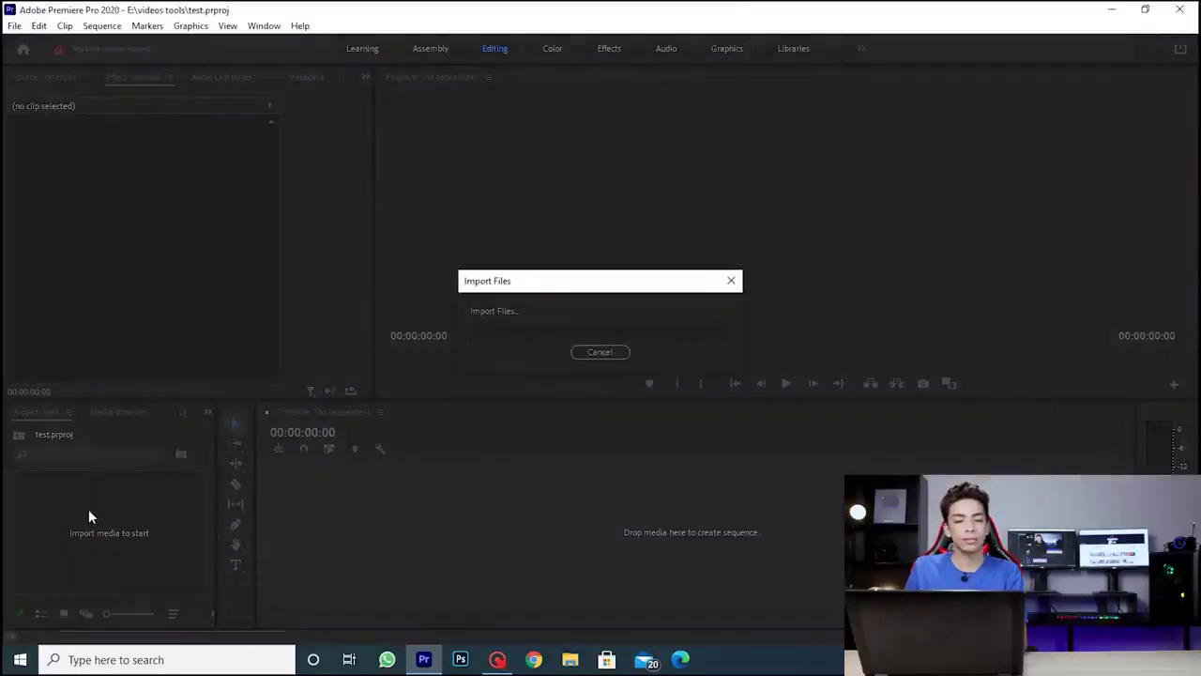
left_click_drag(131, 535, 412, 613)
left_click(608, 528)
Resize the workspace panels to make the timeline taller and the Effect Controls wider.
left_click(783, 115)
left_click_drag(695, 404, 695, 345)
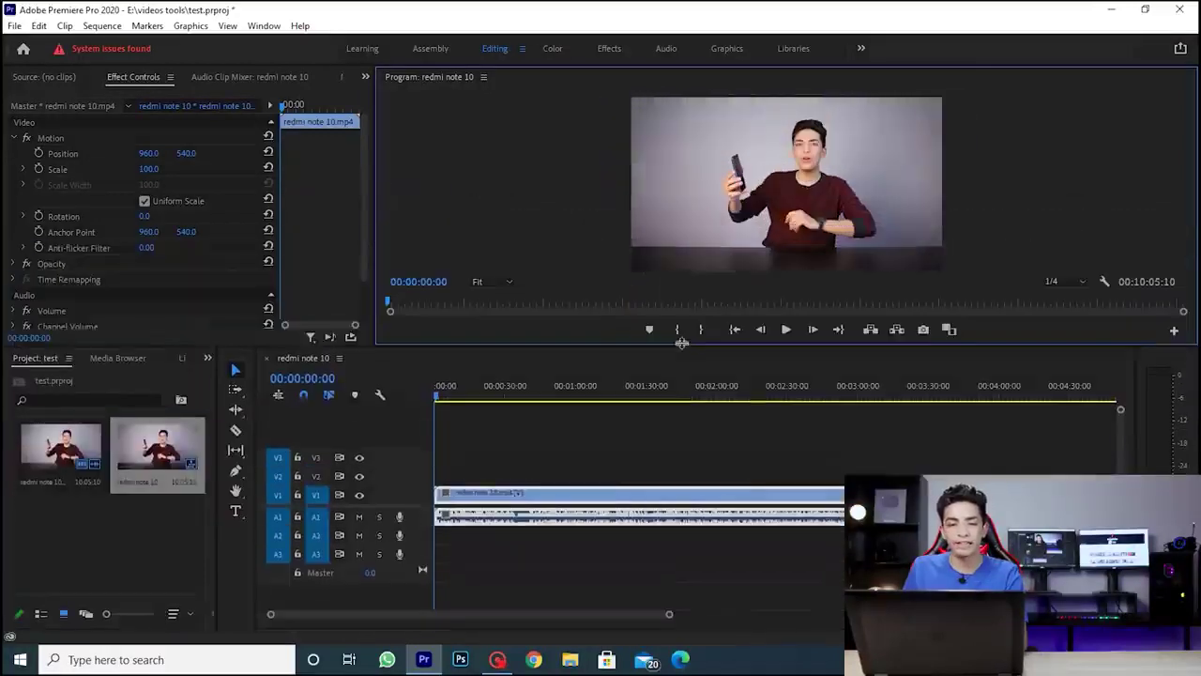
left_click_drag(375, 172, 509, 174)
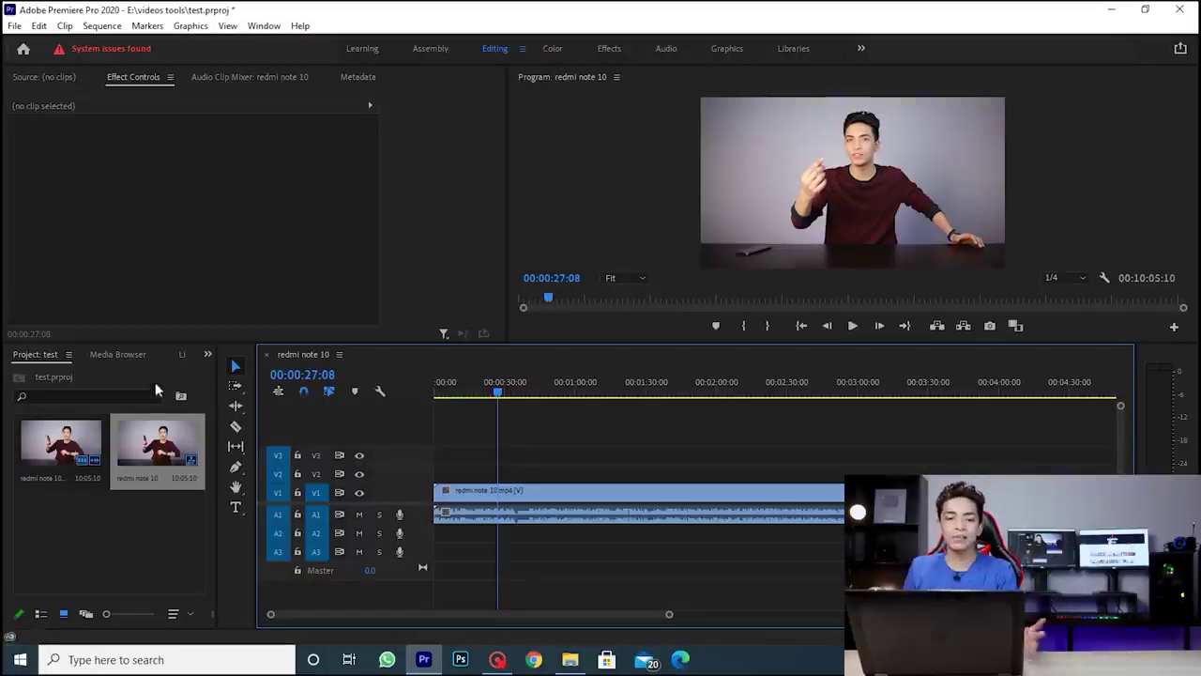
Split the redmi note 10 clip with the Razor tool at 00:00:27:08 and 00:00:33:09.
left_click(236, 428)
left_click(504, 498)
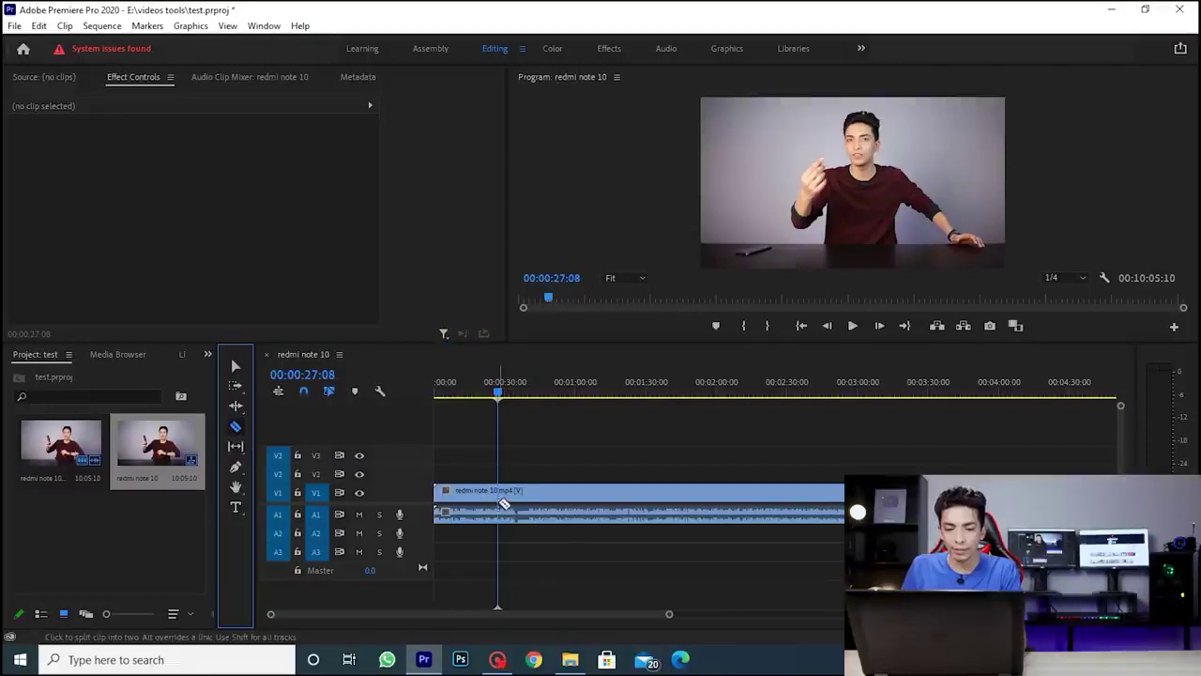
left_click(511, 387)
left_click(512, 498)
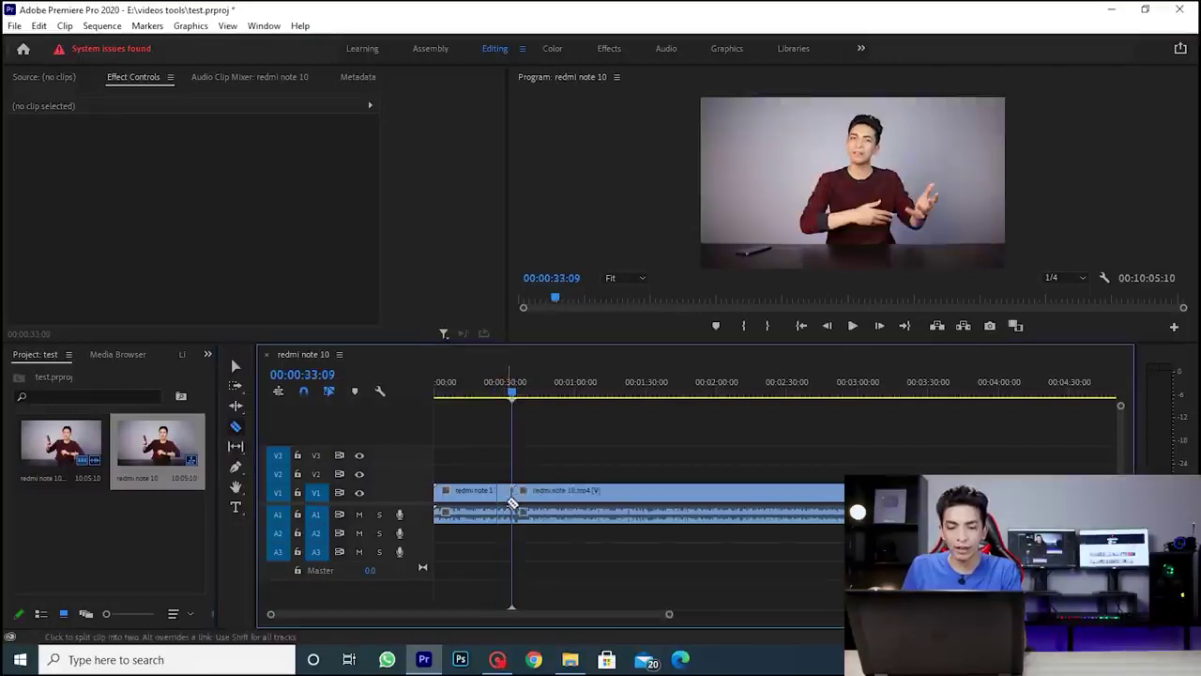
Delete the short segment between the two cuts together with the gap it leaves, and undo this removal.
key("v")
left_click(505, 500)
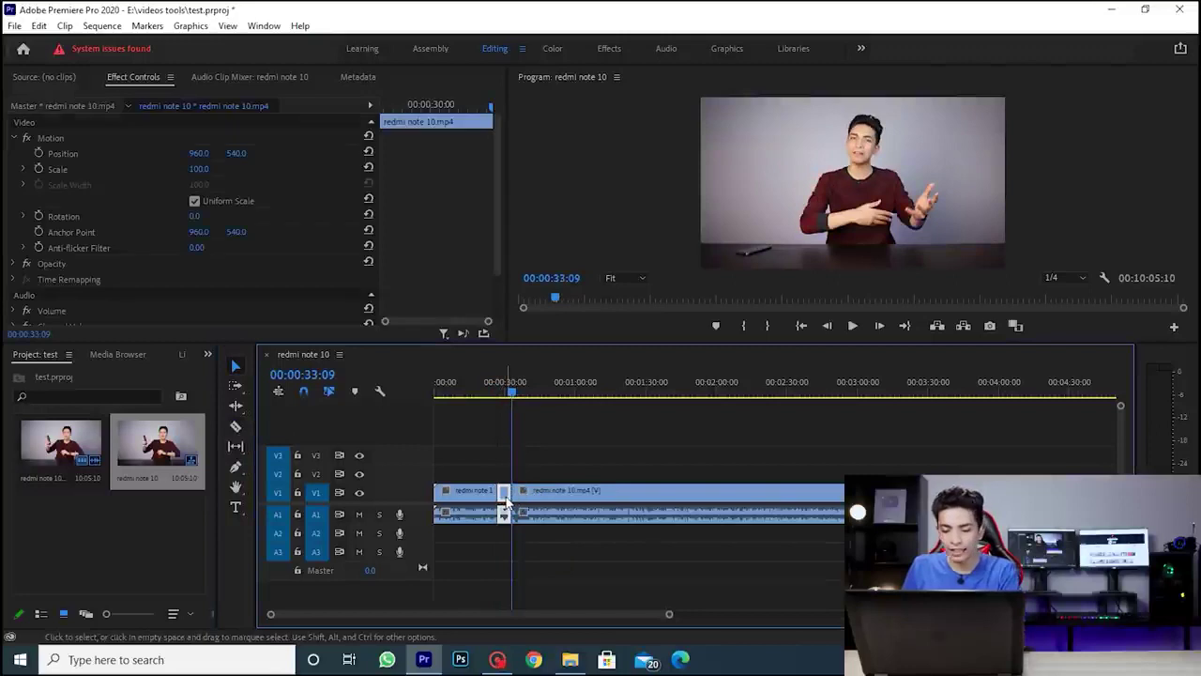
key("Delete")
left_click(505, 498)
key("Delete")
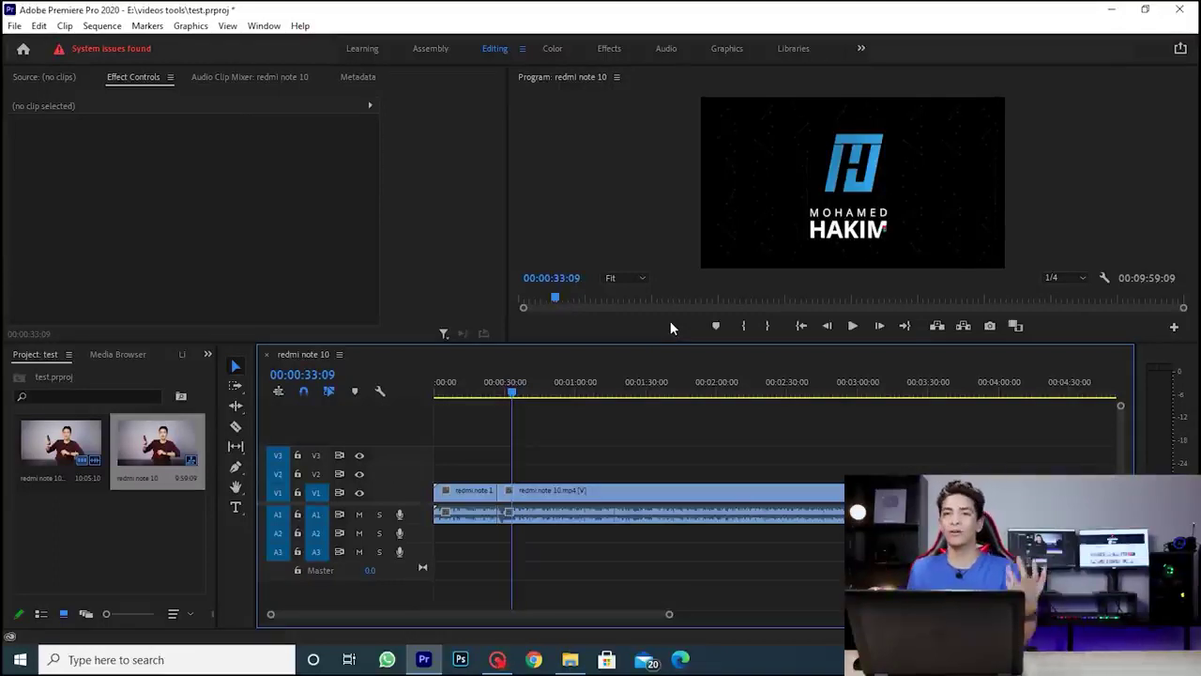
left_click(634, 502)
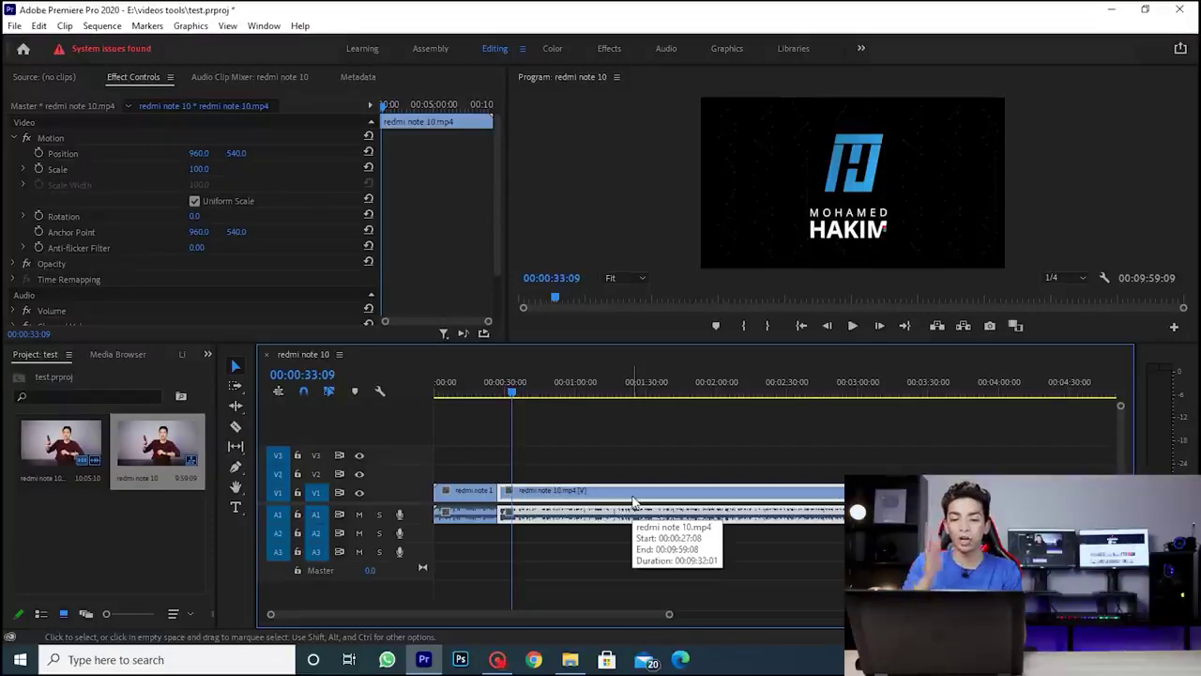
key("shift+d")
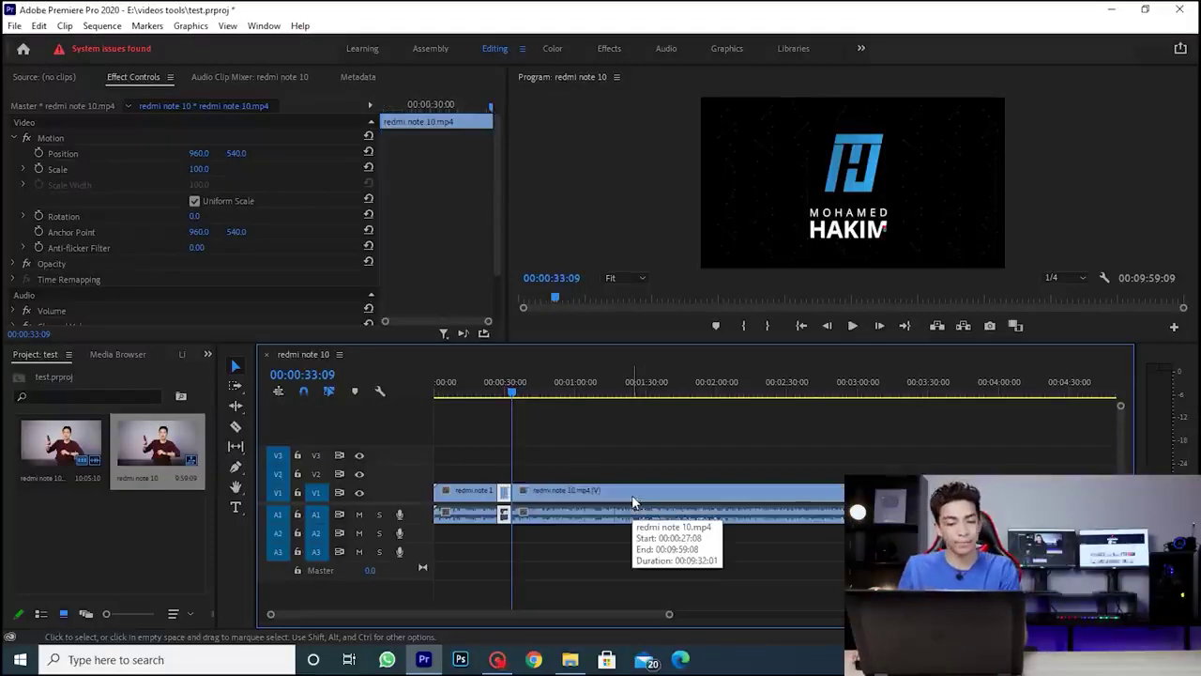
Split the clip at the playhead at about 0:54, 1:31, 1:54, 2:21 and 2:55.
left_click(561, 392)
key("ctrl+k")
left_click(649, 392)
key("ctrl+k")
left_click(702, 393)
key("ctrl+k")
left_click(766, 392)
key("ctrl+k")
left_click(845, 392)
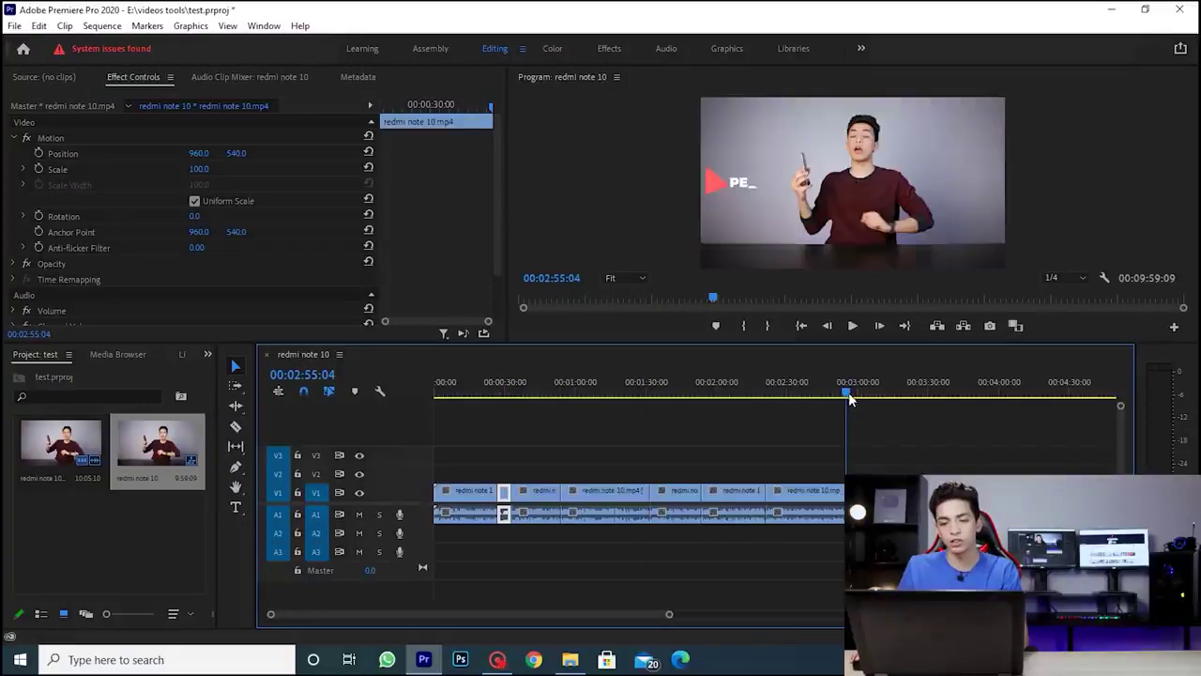
Delete the three adjacent segments between about 0:54 and 2:21, leaving their gaps in the timeline.
left_click(735, 502)
key("Delete")
left_click(661, 491)
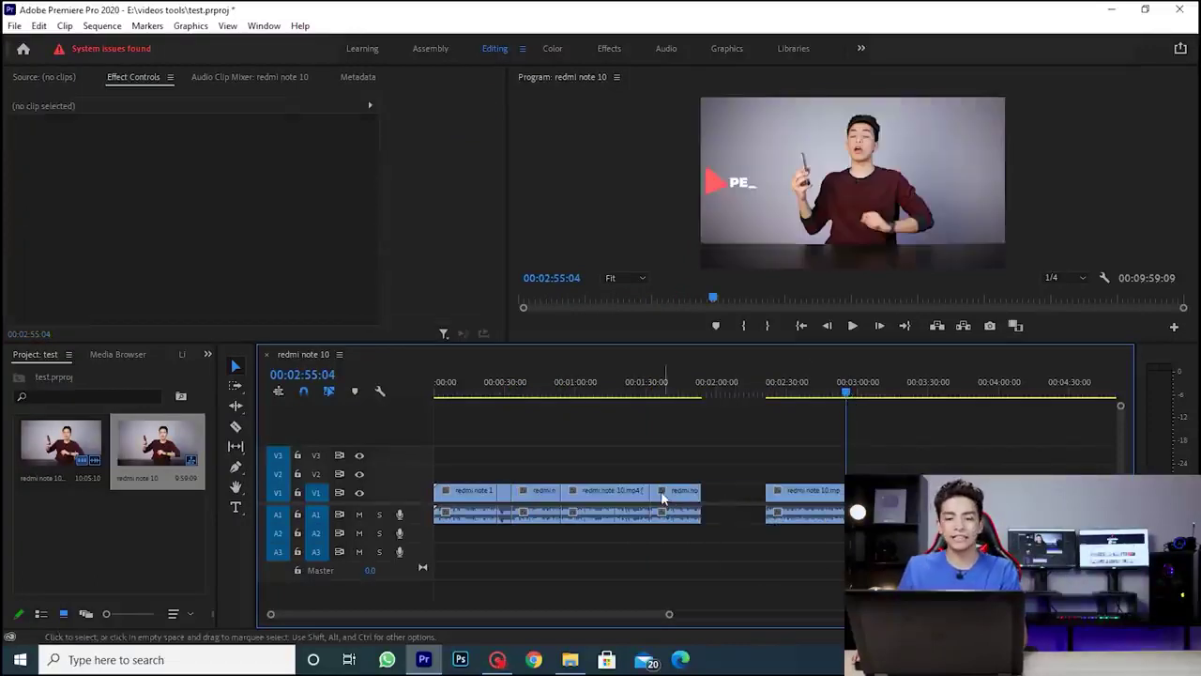
key("Delete")
left_click(620, 491)
key("Delete")
Undo the last three segment deletions.
key("ctrl+z")
key("ctrl+z")
key("ctrl+z")
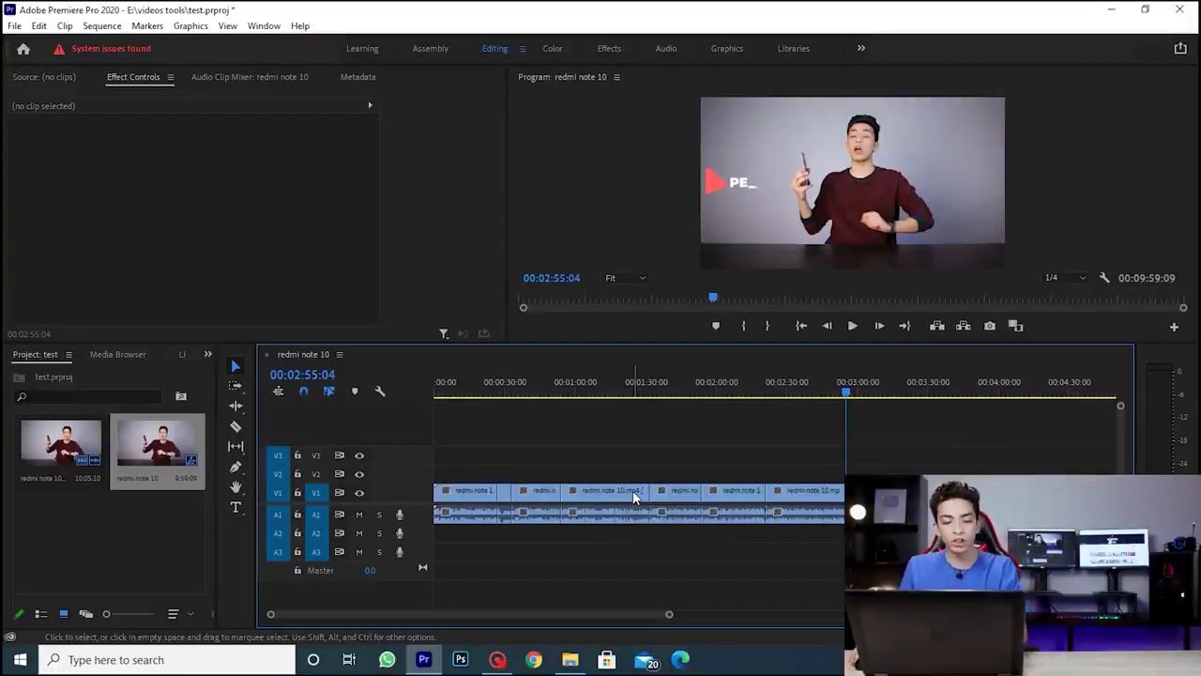
Ripple-delete the segment between about 1:31 and 1:54 so the following clips close the gap.
left_click(680, 479)
key("shift+Delete")
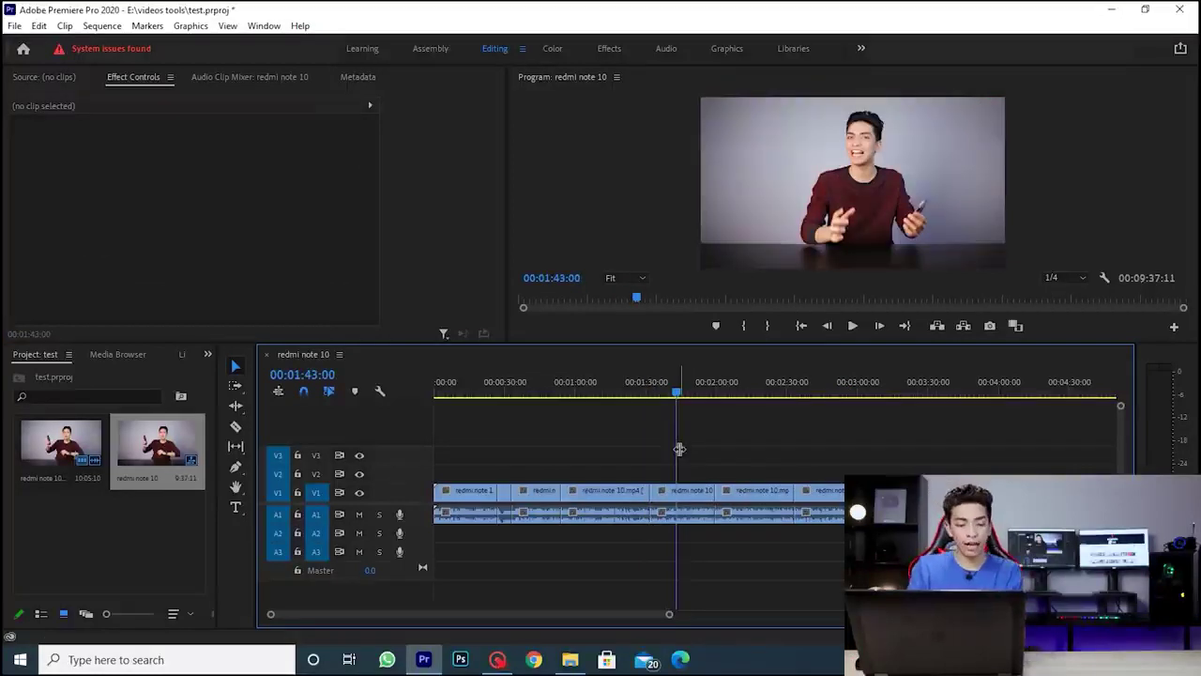
Search the keyboard shortcut settings for "add edi" and examine the keys assigned to the Add Edit command.
key("ctrl+alt+k")
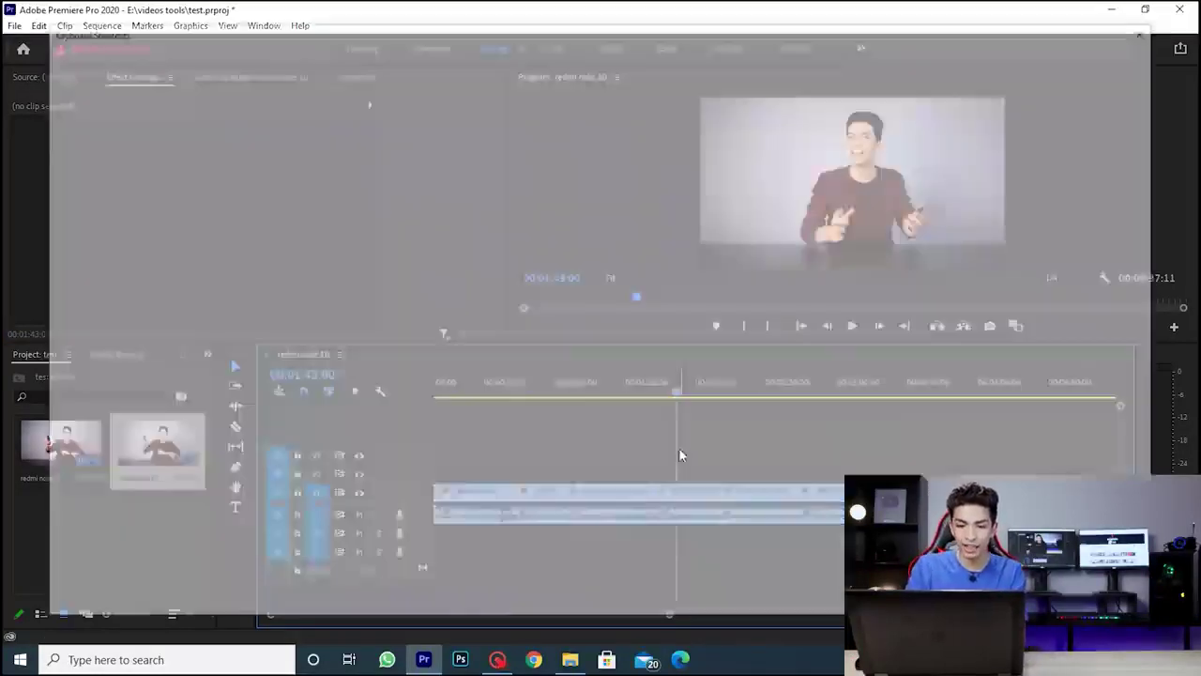
left_click(85, 407)
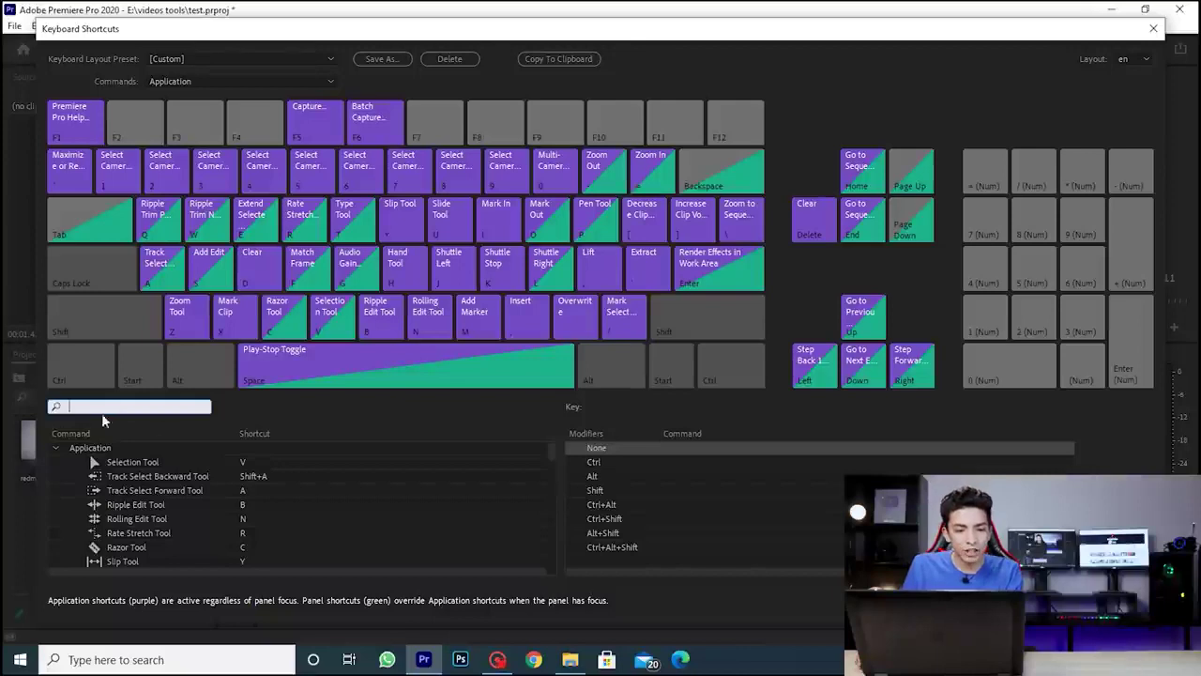
type("add edi")
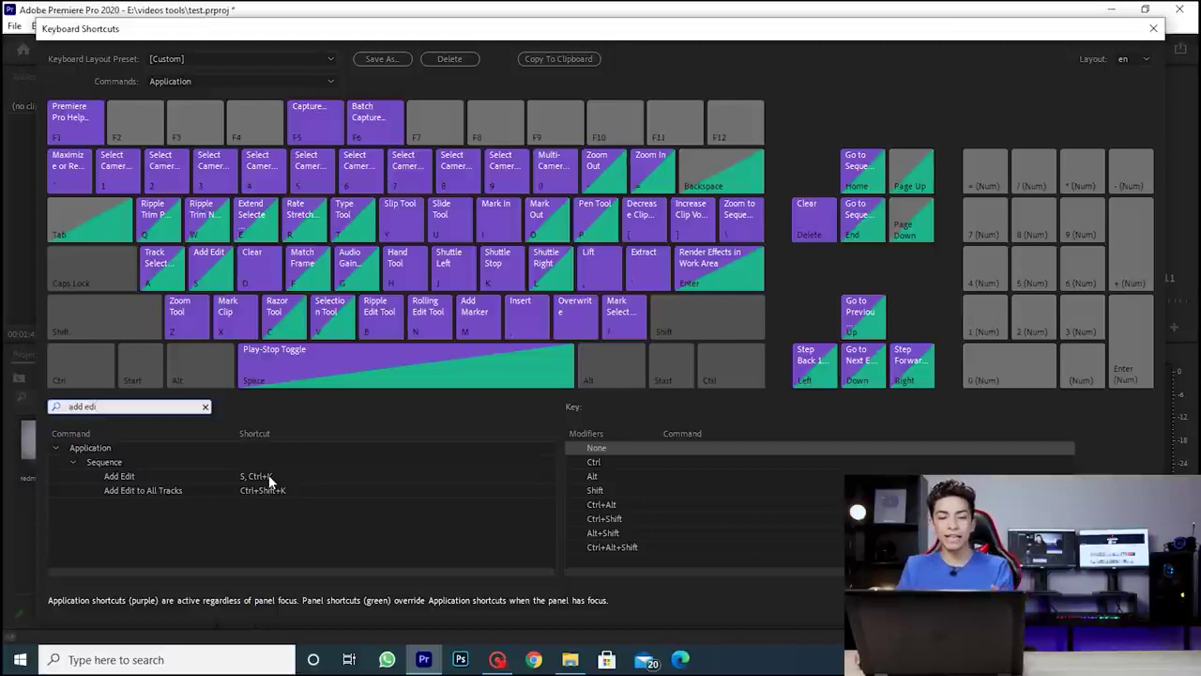
left_click(313, 478)
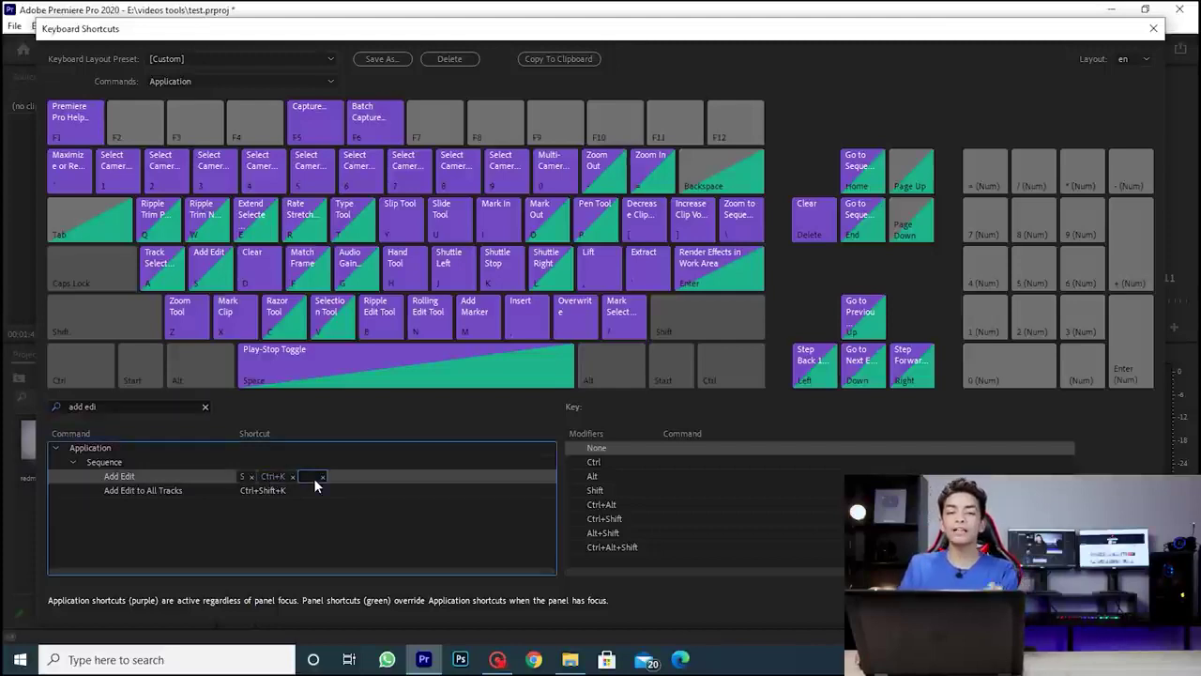
left_click(358, 529)
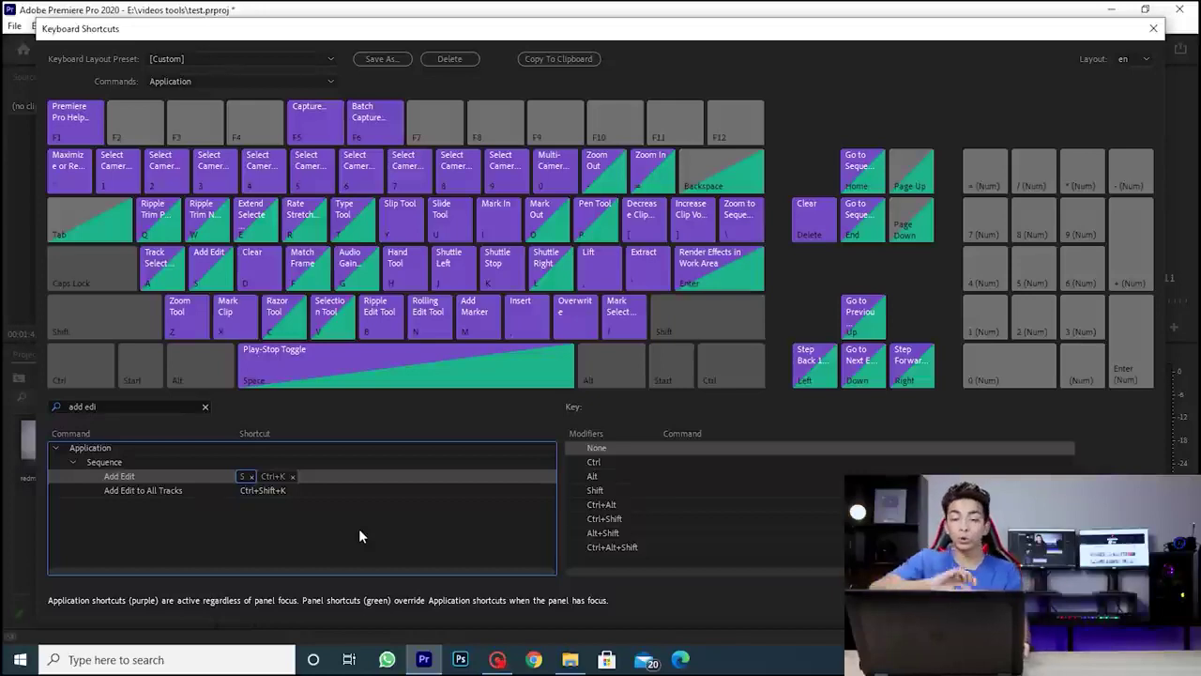
Search the keyboard shortcut settings for "clear" and examine the keys assigned to the Clear command.
left_click(205, 407)
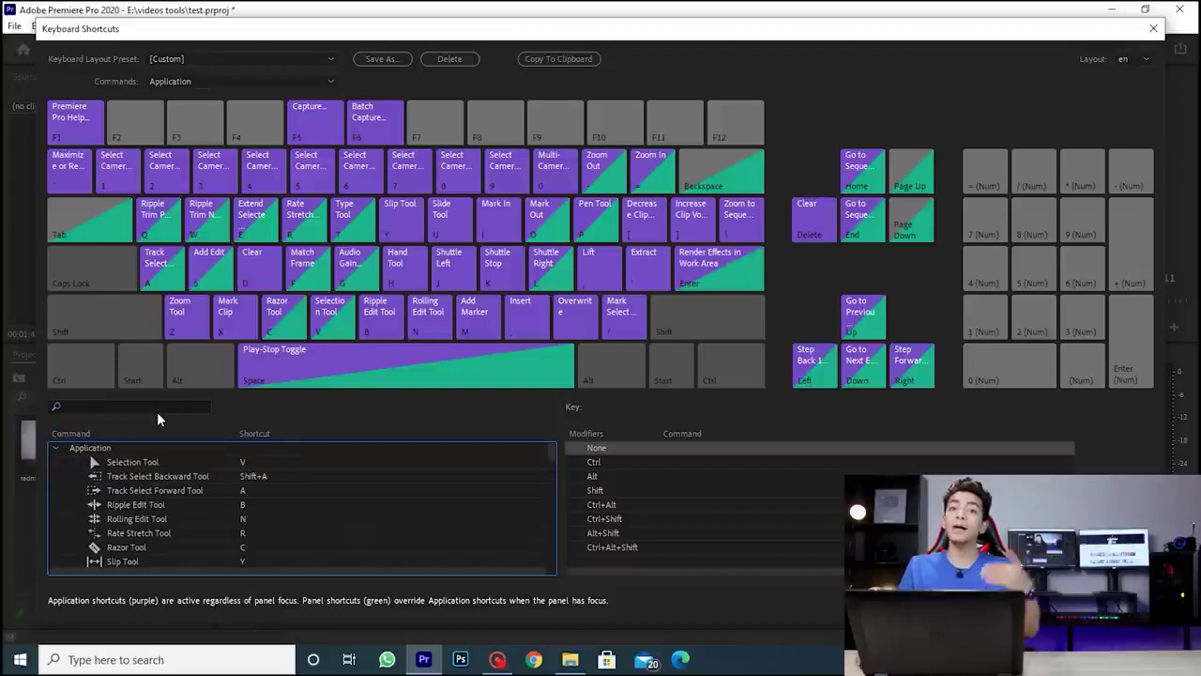
left_click(156, 409)
type("clear")
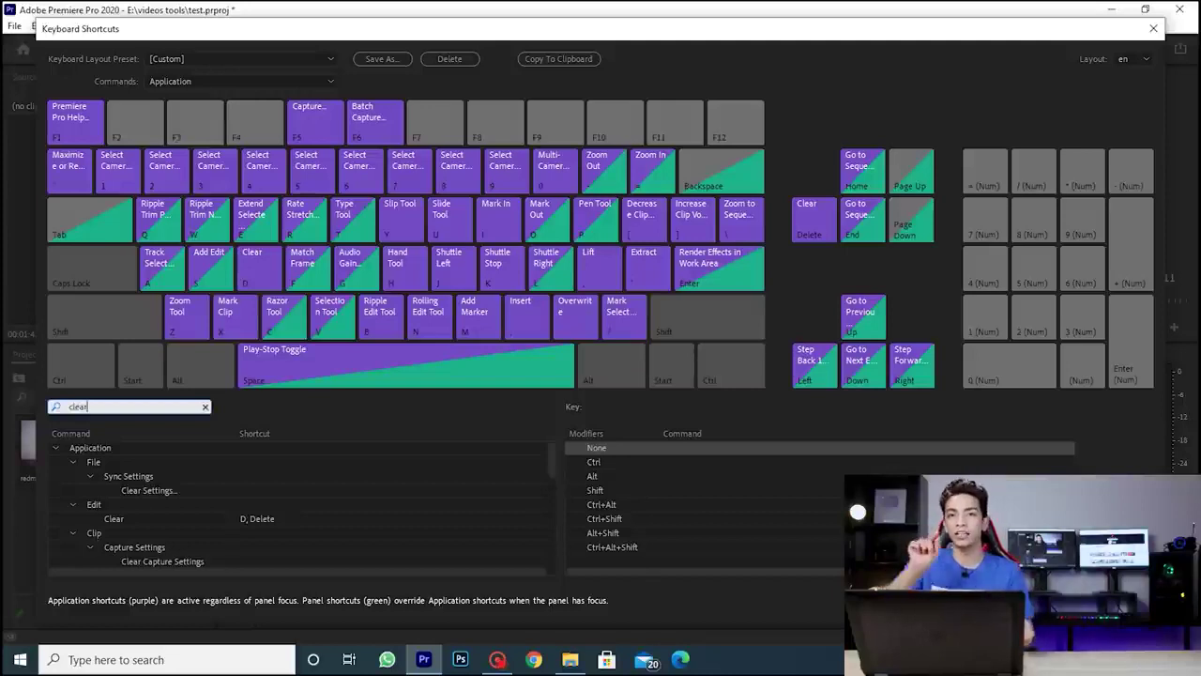
left_click(289, 519)
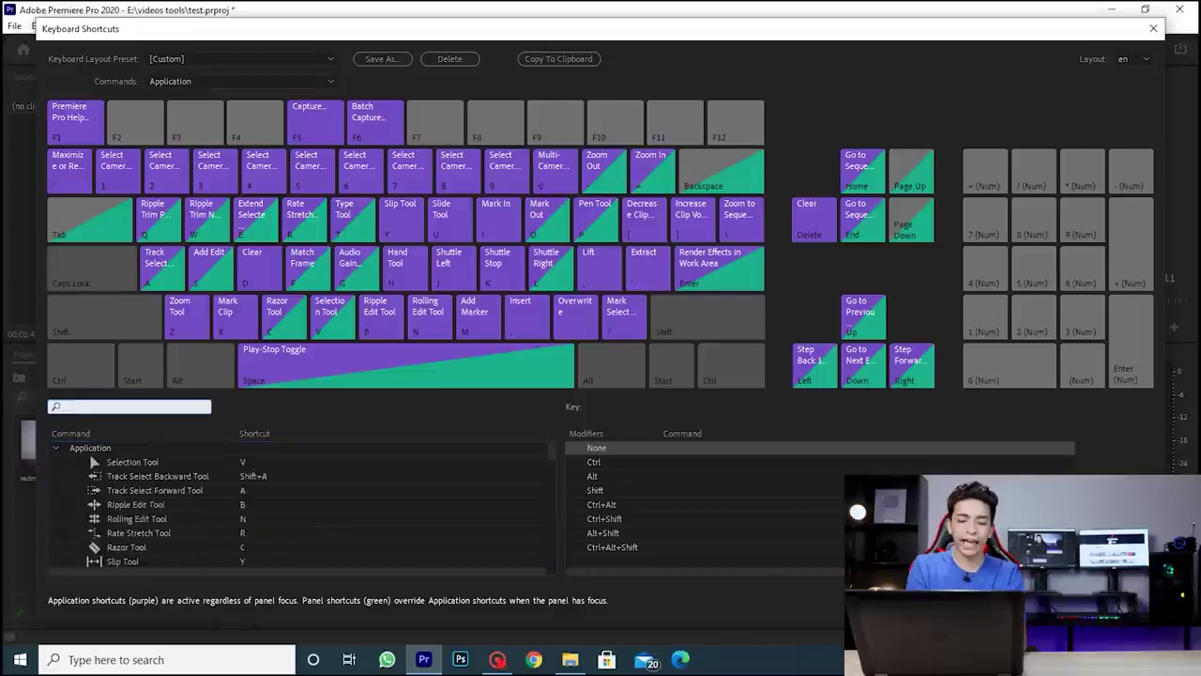
Search the shortcuts for "shift dele", examine the keys assigned to Ripple Delete, and close the shortcut settings.
type("shift dele")
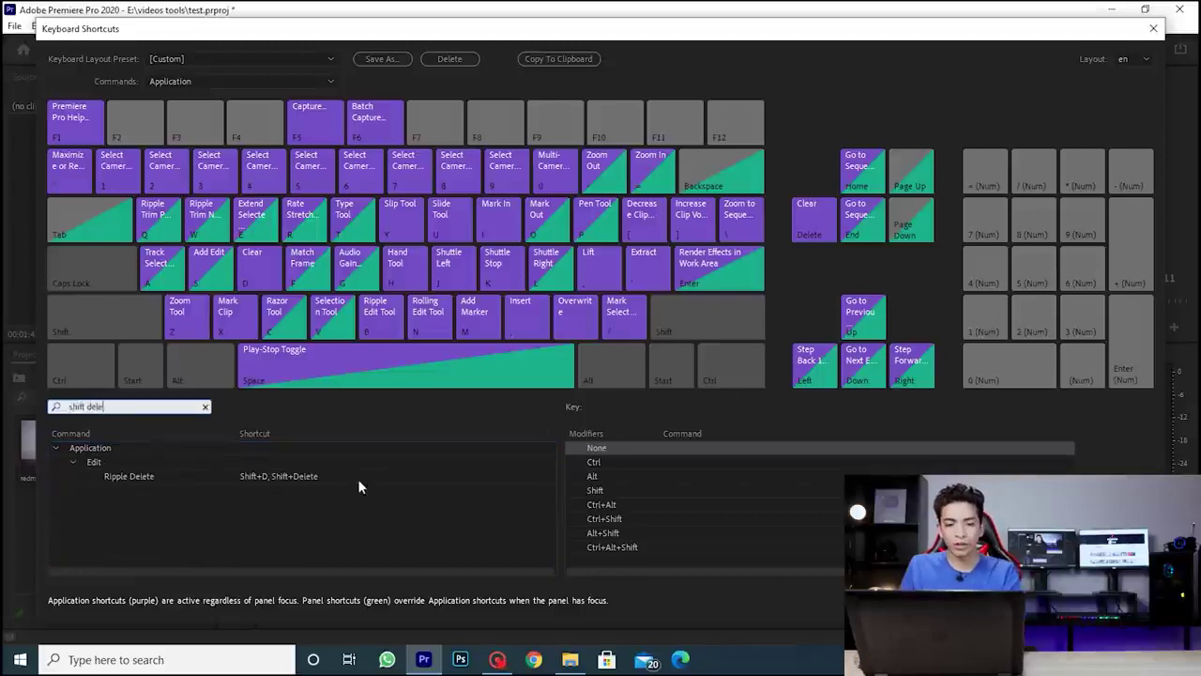
left_click(354, 476)
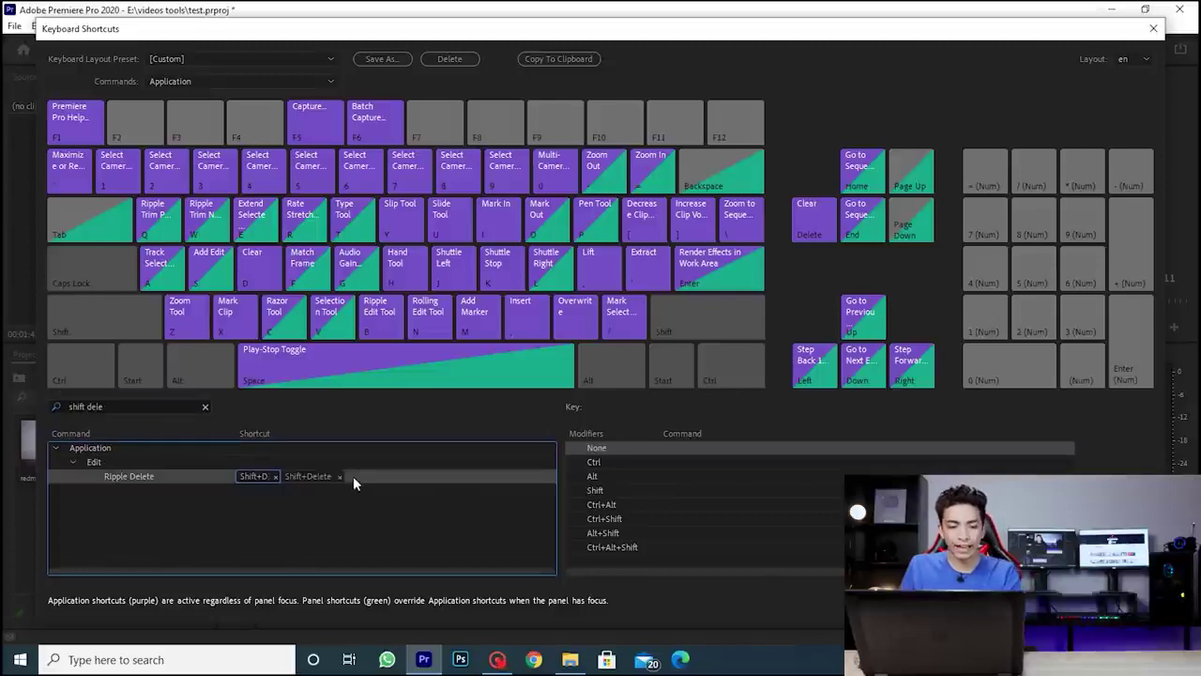
left_click(275, 476)
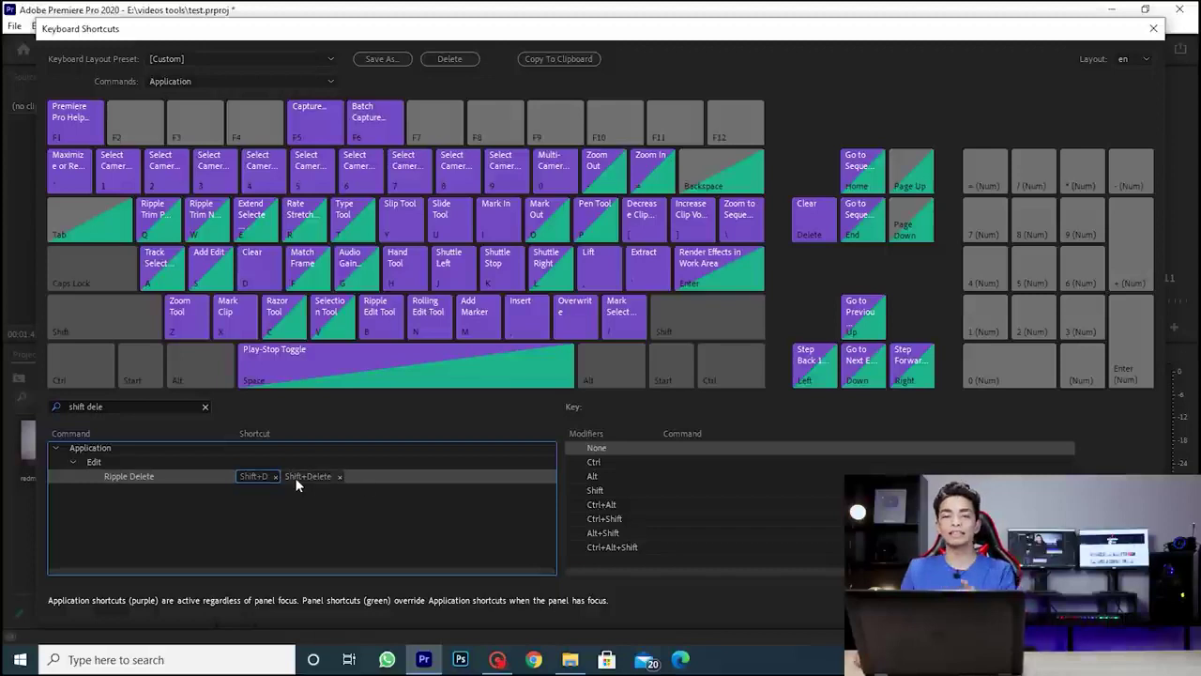
key("Return")
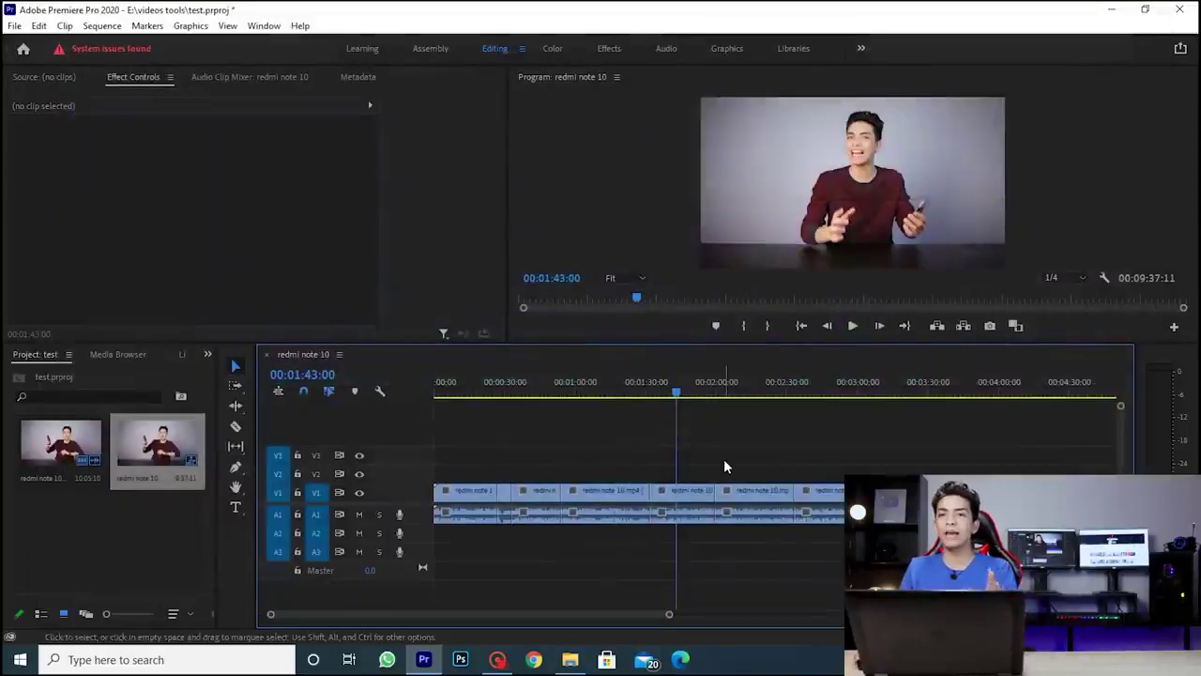
Split the clip at 00:01:43:00, ripple-delete its second part, and delete the following segment without closing the gap.
left_click(696, 492)
left_click(701, 498)
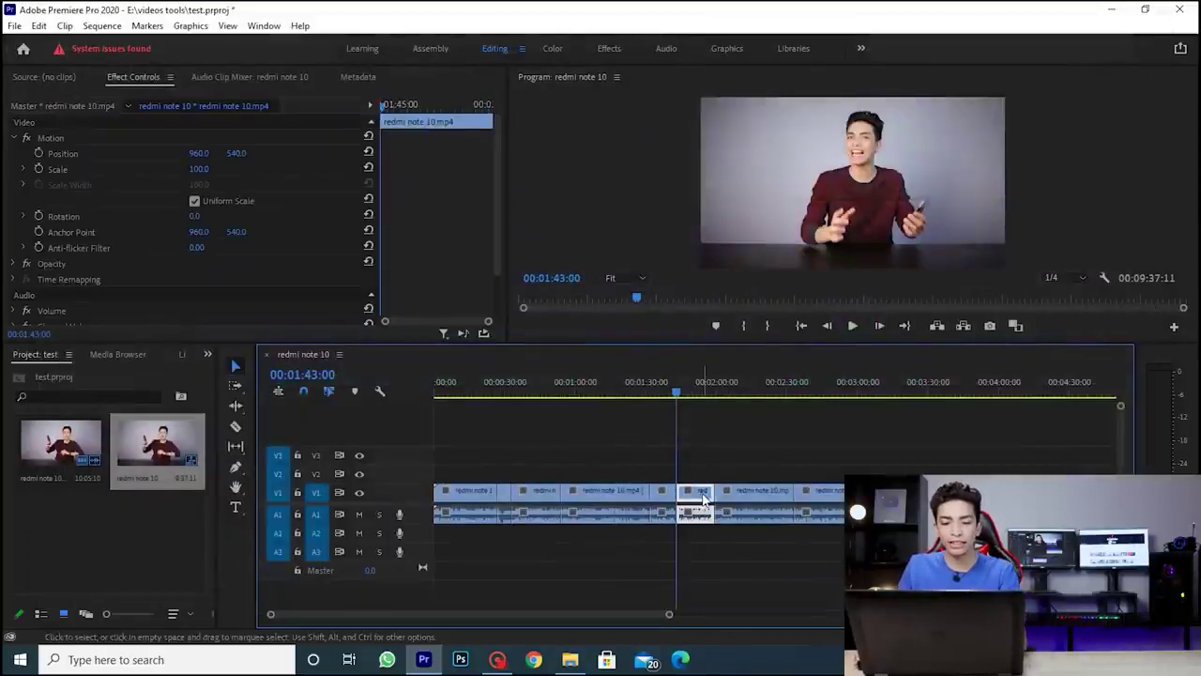
key("shift+Delete")
key("Delete")
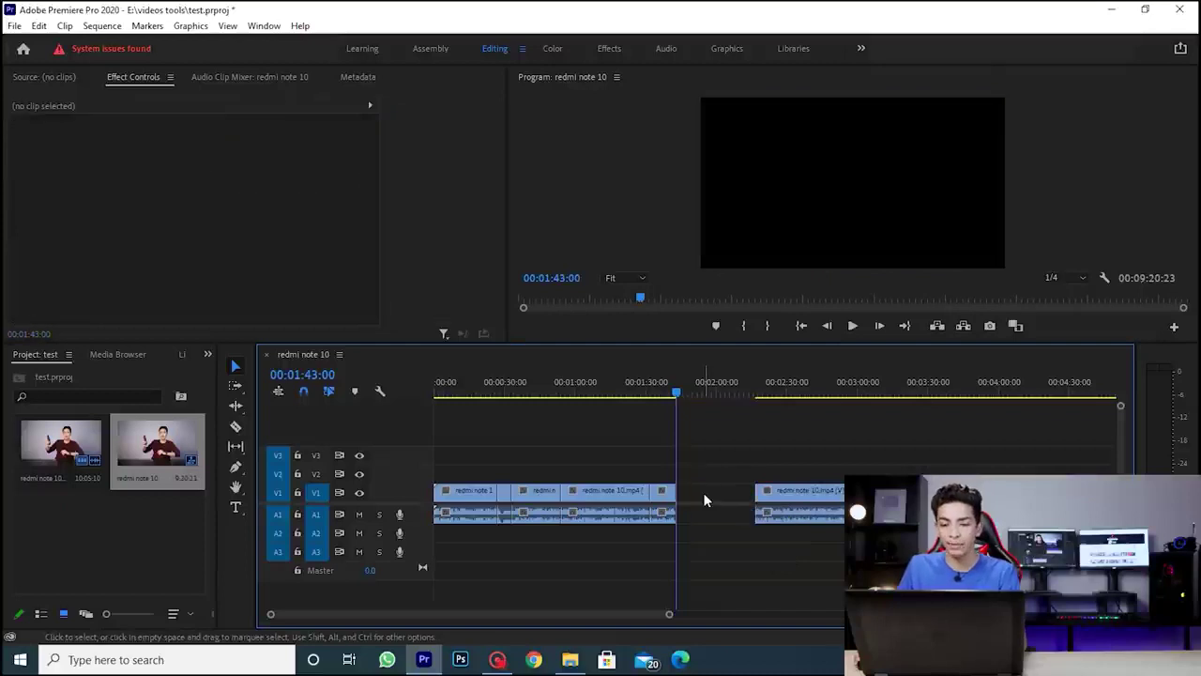
Split the clip under the playhead at 00:01:12:20 and keep its first part selected.
left_click_drag(683, 392, 606, 392)
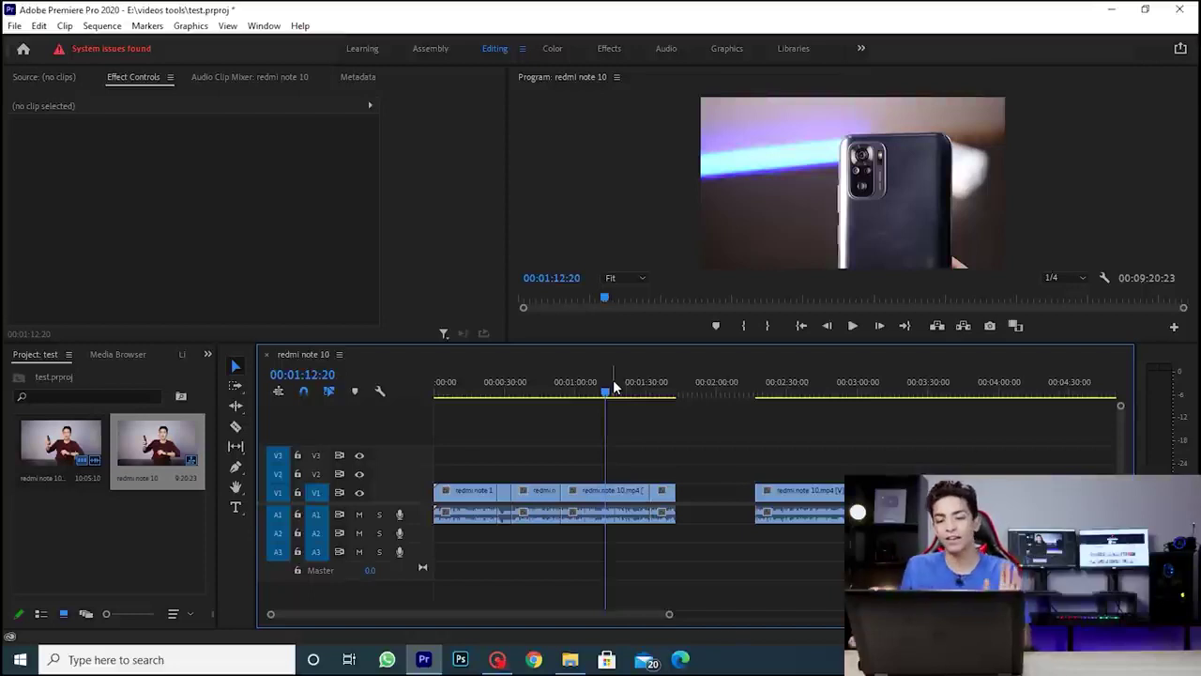
left_click(633, 501)
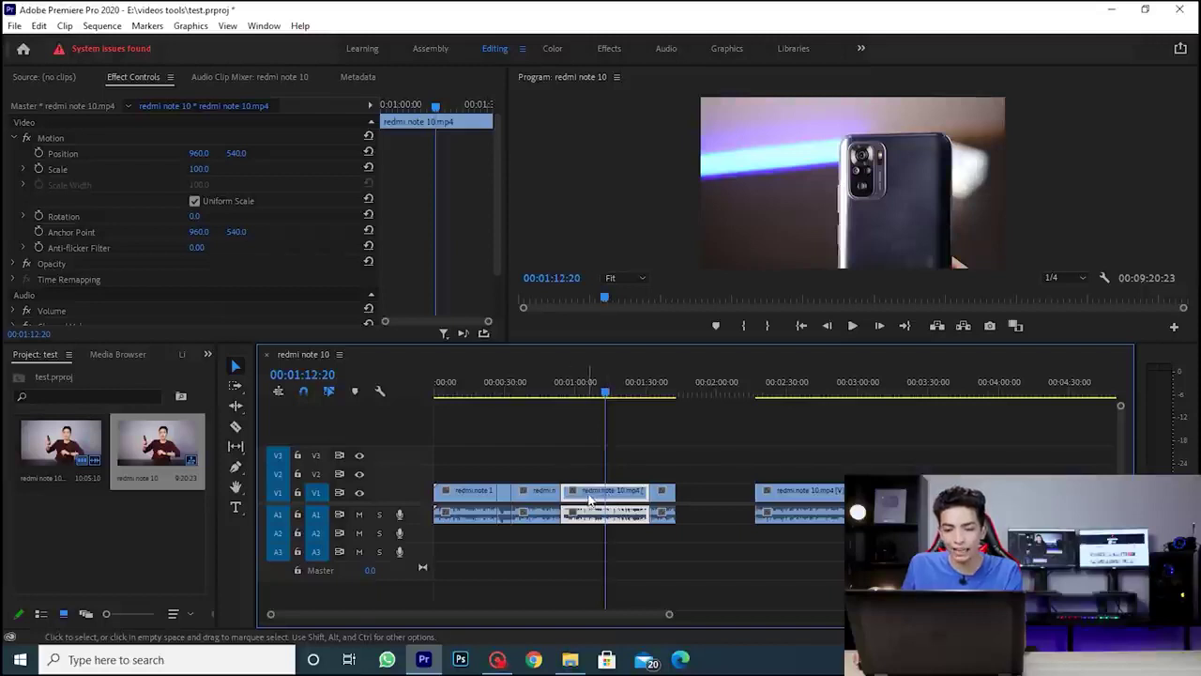
key("ctrl+k")
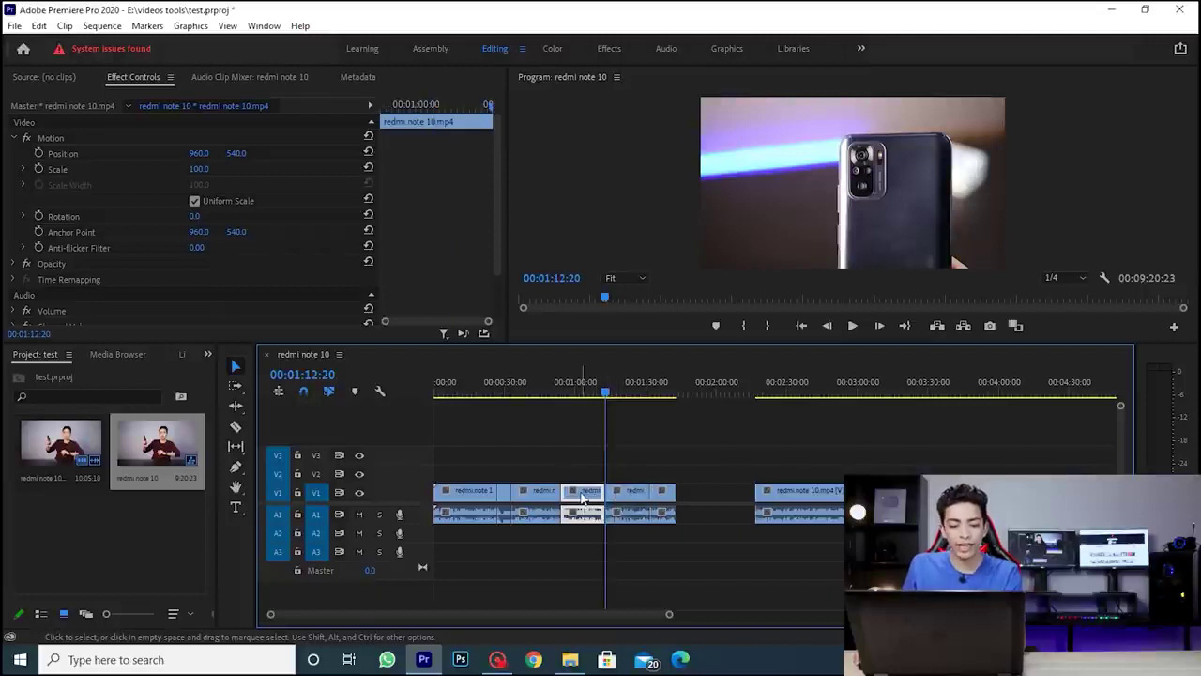
Try to ripple-delete the selected first part of the split clip, and undo both the deletion and the split.
key("shift+Delete")
key("ctrl+z")
key("ctrl+z")
Ripple-trim the start of the clip under the playhead up to 00:01:11:13, removing everything before that point in the clip.
left_click(602, 396)
left_click(604, 507)
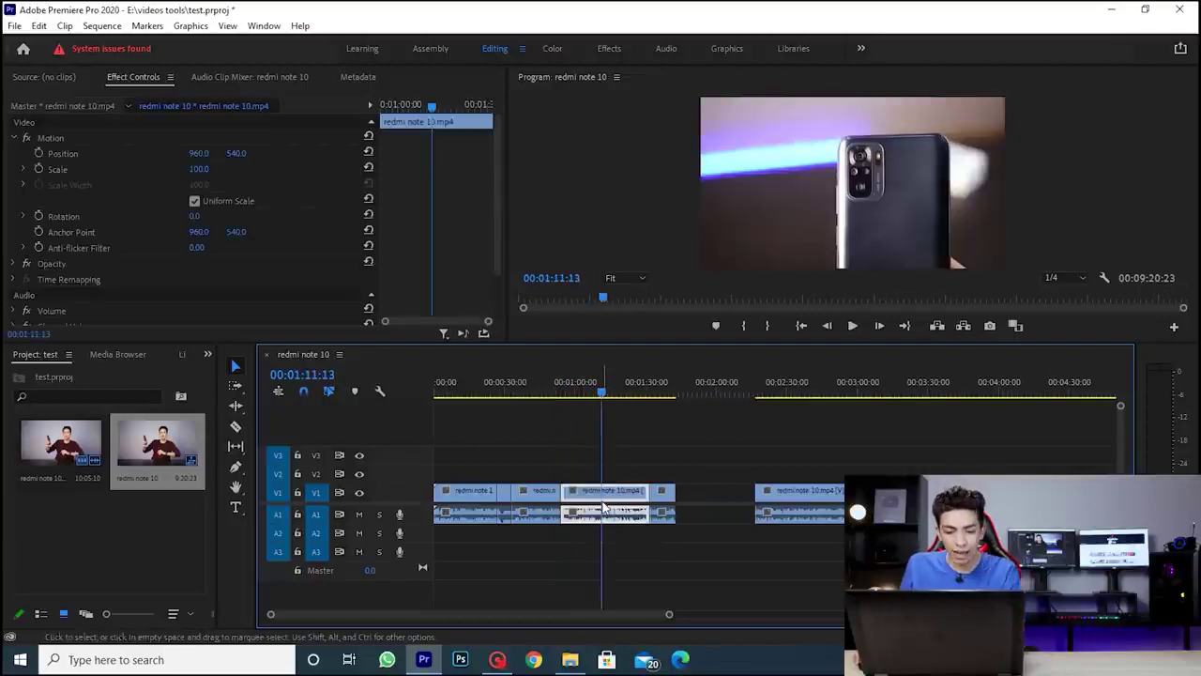
key("q")
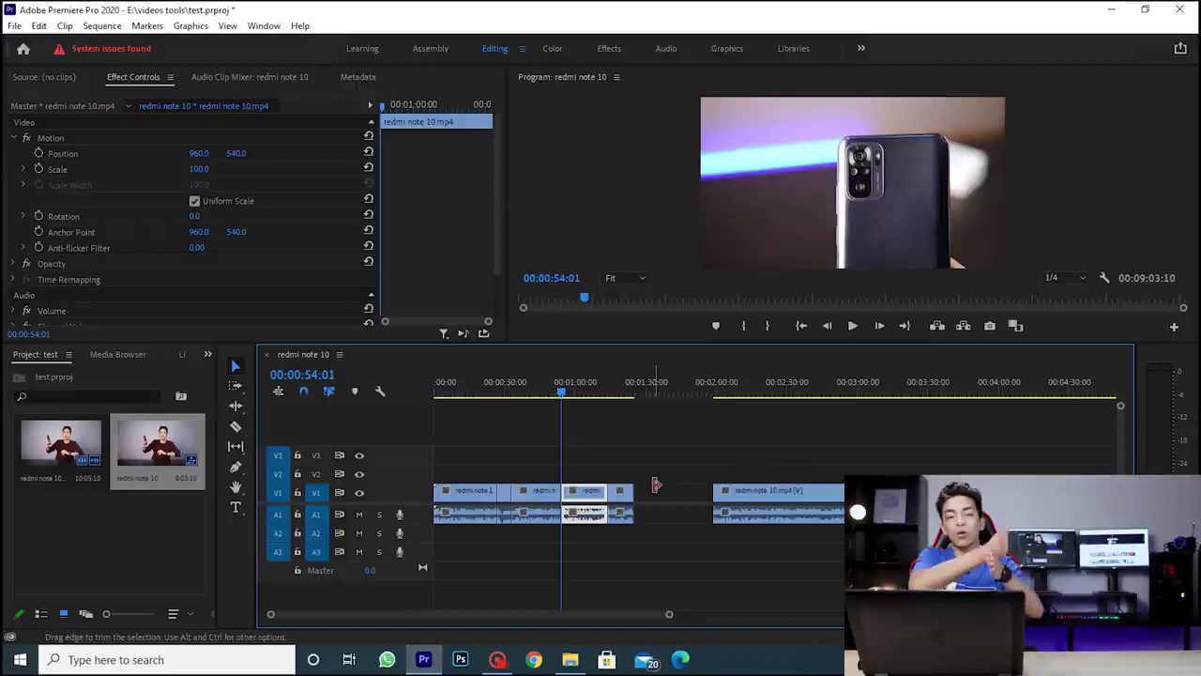
Try splitting the clip at 00:01:00:18 and ripple-deleting its second part, and undo both edits.
left_click(577, 397)
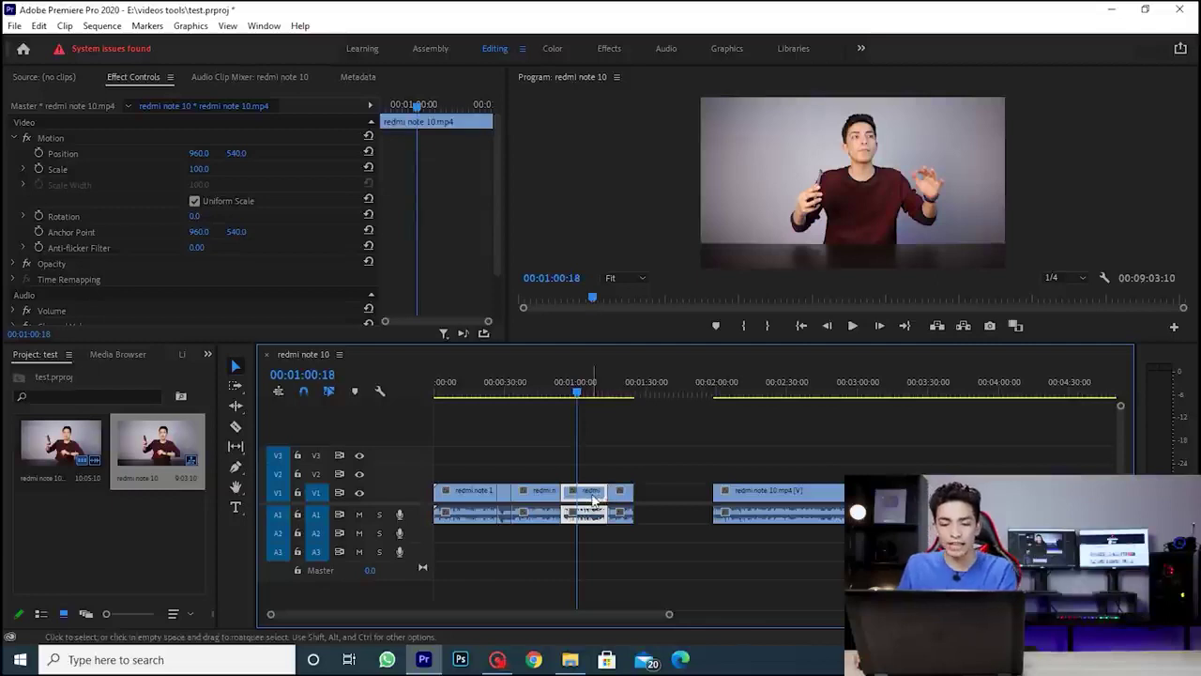
key("ctrl+k")
left_click(596, 498)
key("shift+Delete")
key("ctrl+z")
key("ctrl+z")
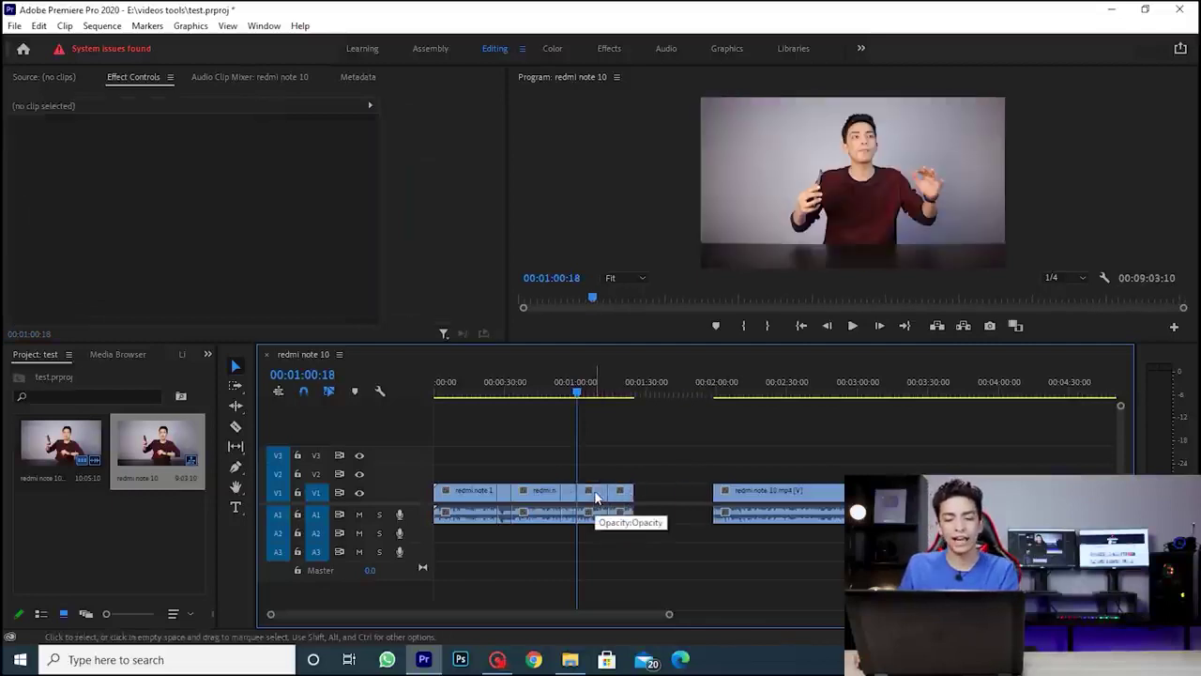
Ripple-trim the end of the clip back to 00:01:00:18, and move the long last clip earlier to close the remaining gap.
left_click(590, 500)
key("w")
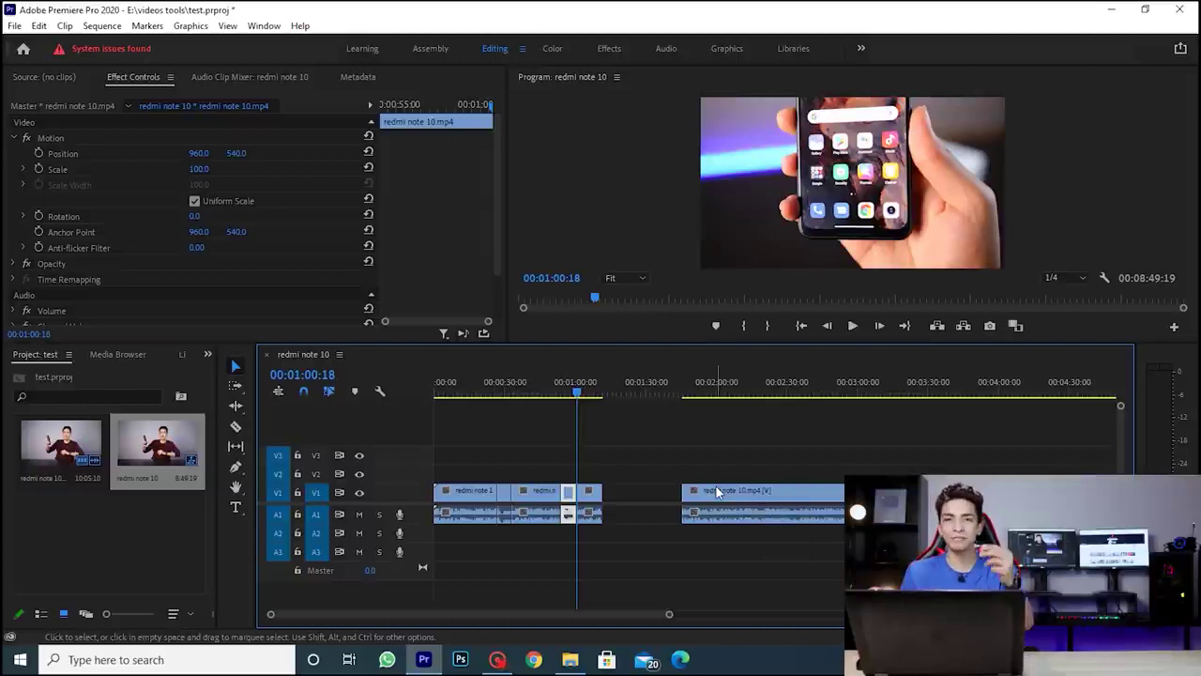
left_click_drag(717, 491, 631, 497)
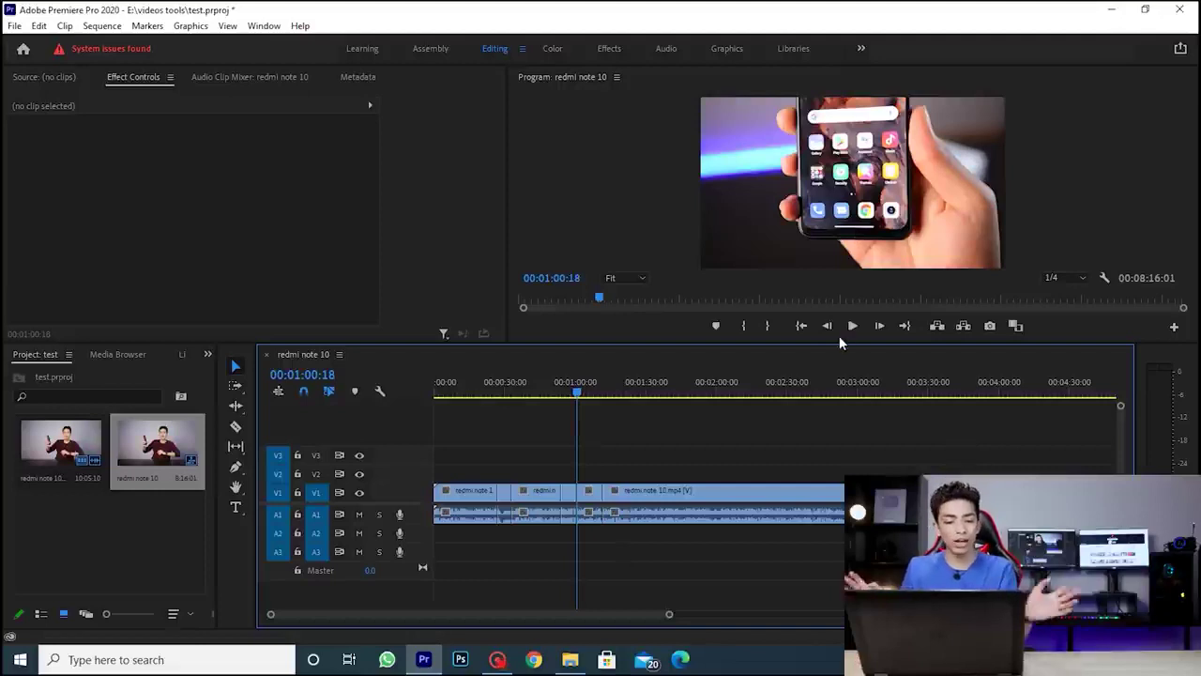
Add the title text "Note 10 PRo" to the frame at 00:01:00:18 and move it to the frame's lower-left corner.
key("t")
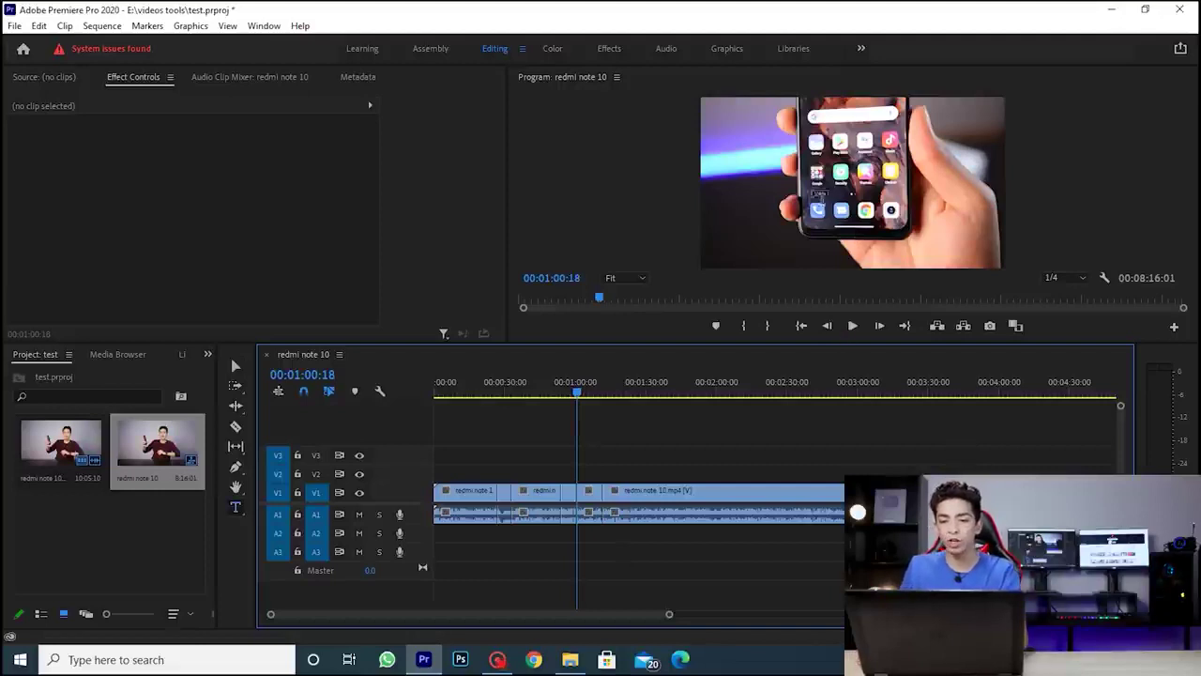
left_click(742, 225)
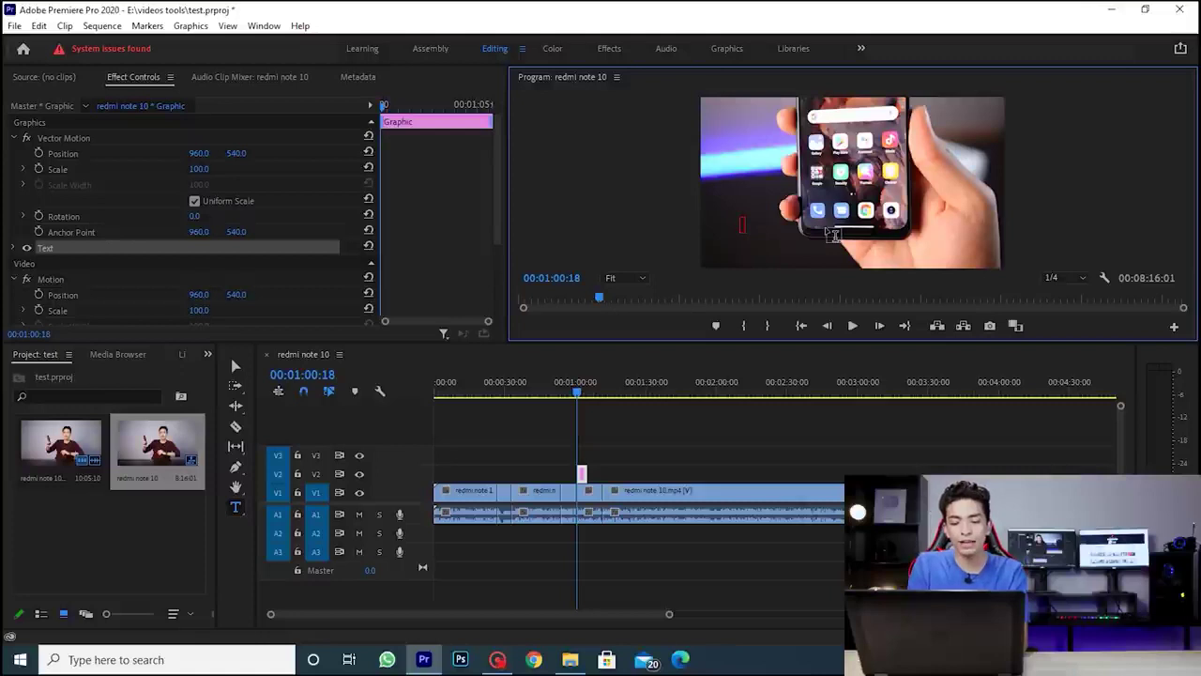
type("Note 10 P")
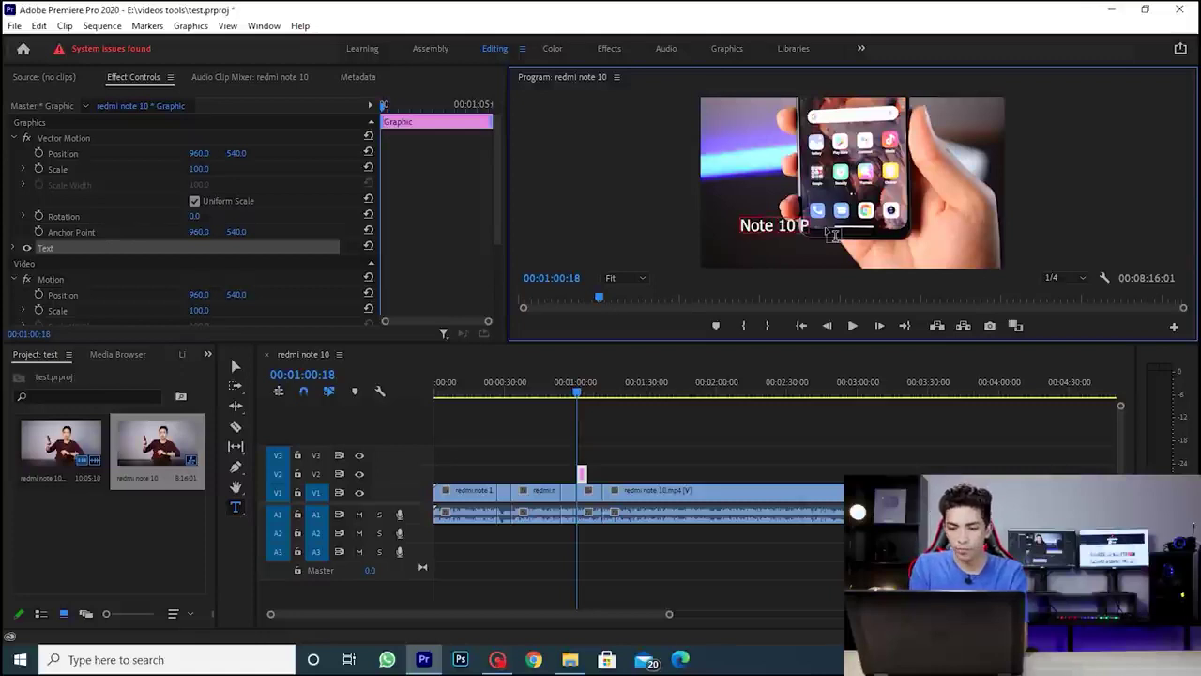
type("Rov")
left_click_drag(813, 228, 778, 251)
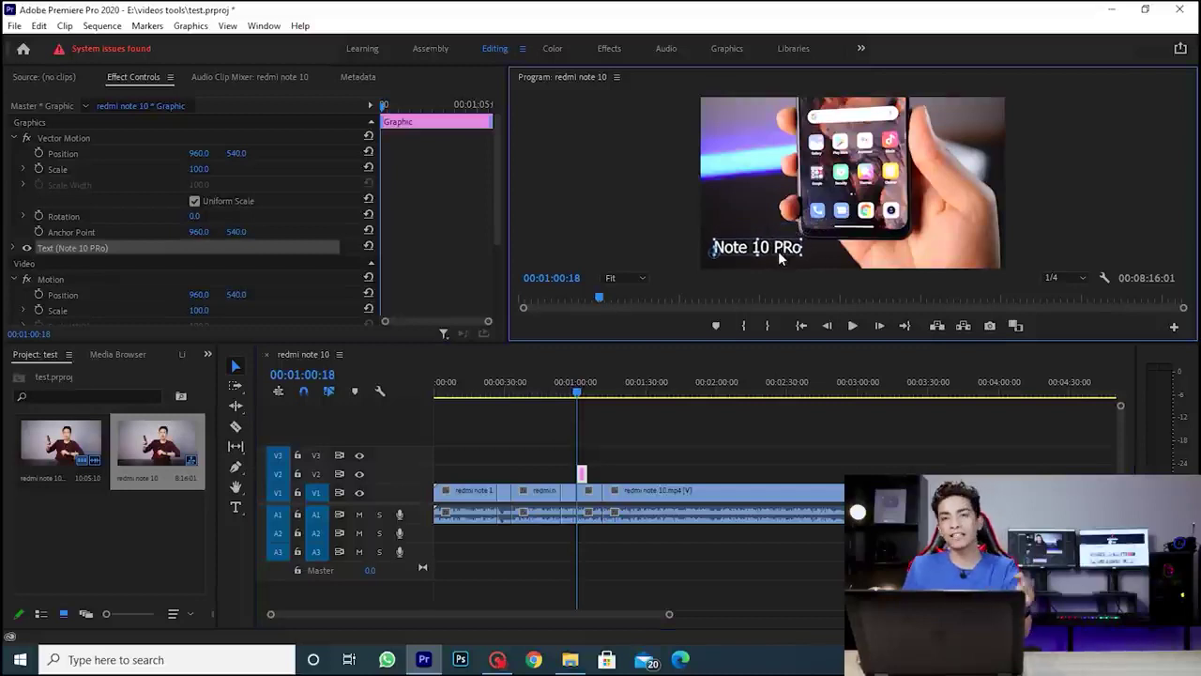
Set the title's source text to a font size of 109 and the Impact font.
left_click(132, 76)
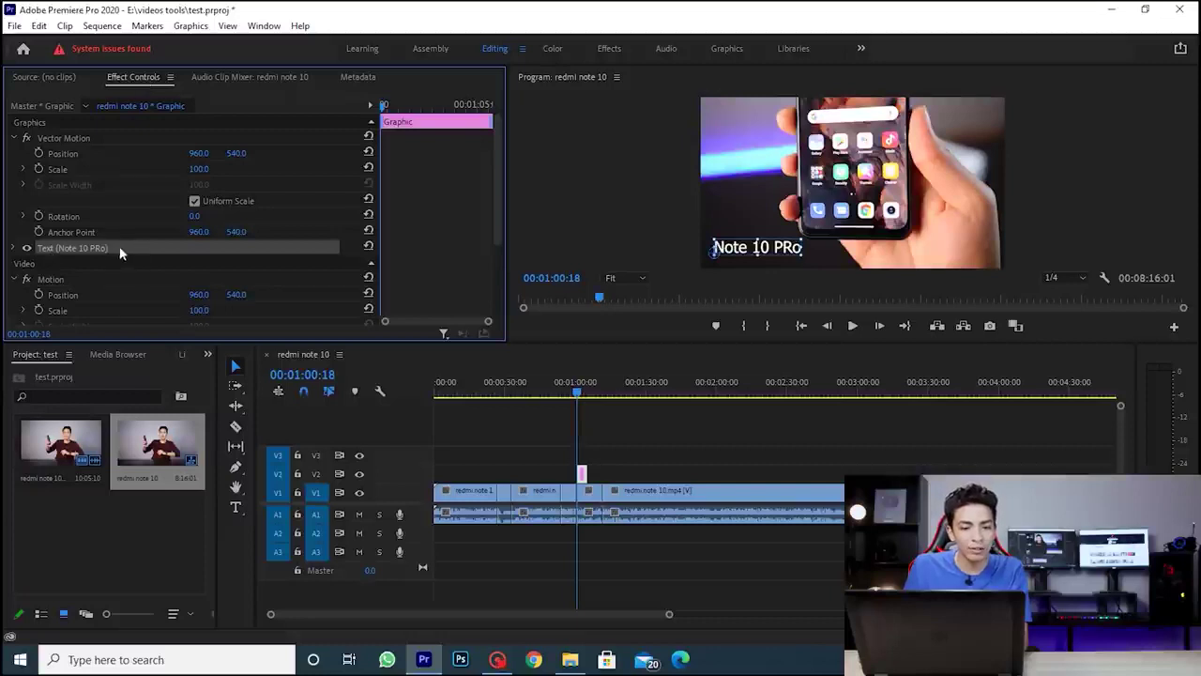
left_click(14, 250)
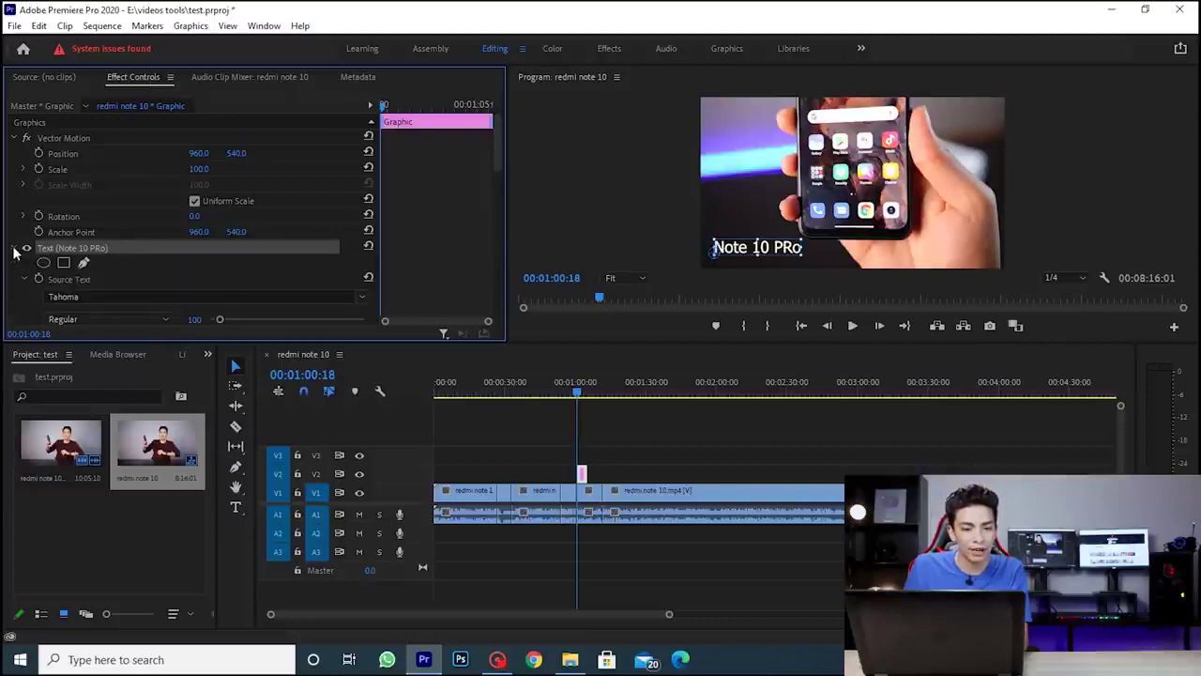
scroll(150, 246, "down", 3)
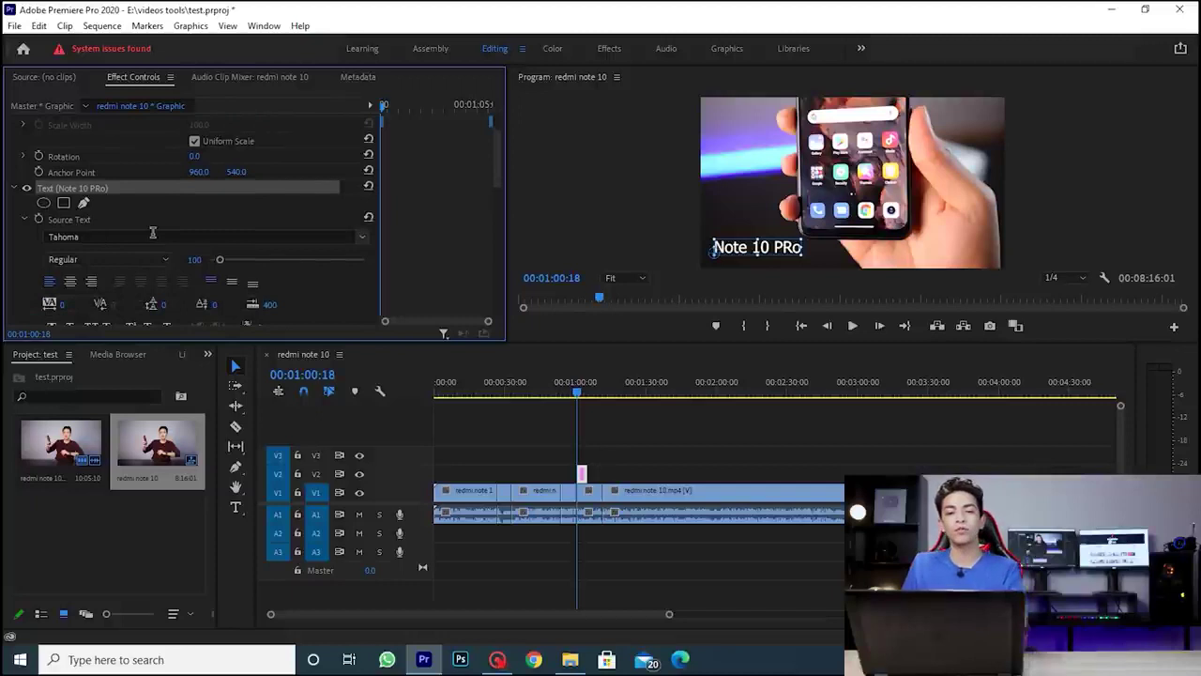
mouse_move(221, 259)
left_mouse_down()
mouse_move(313, 260)
mouse_move(218, 267)
left_mouse_up()
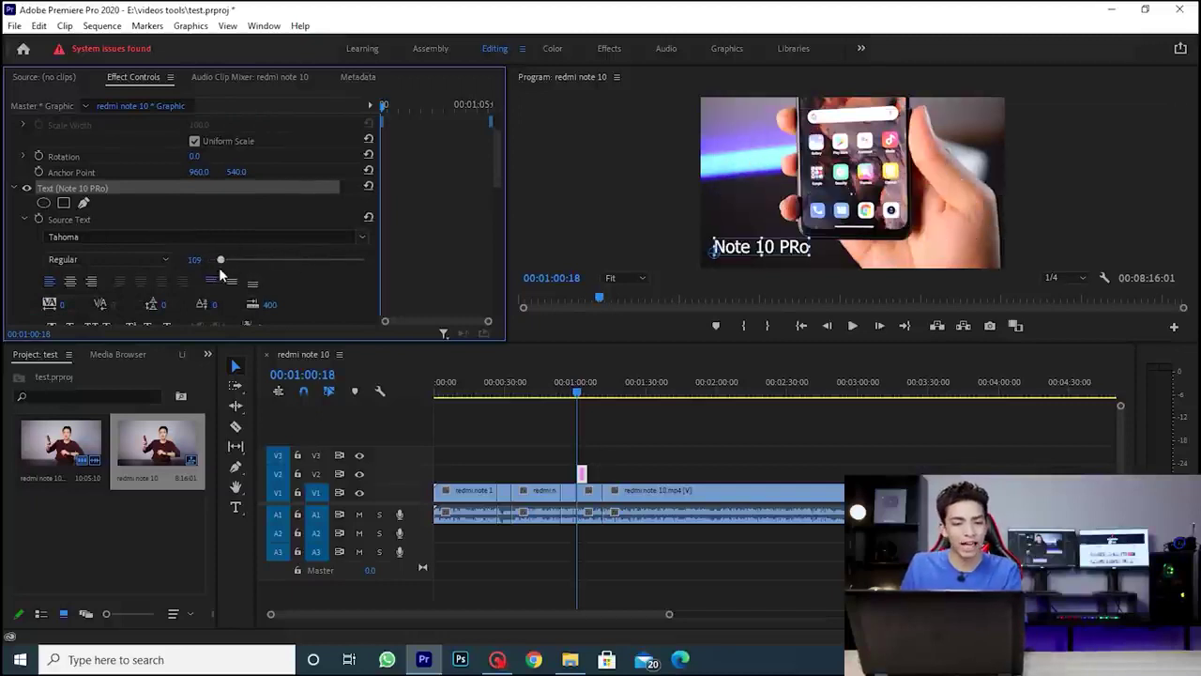
left_click(360, 237)
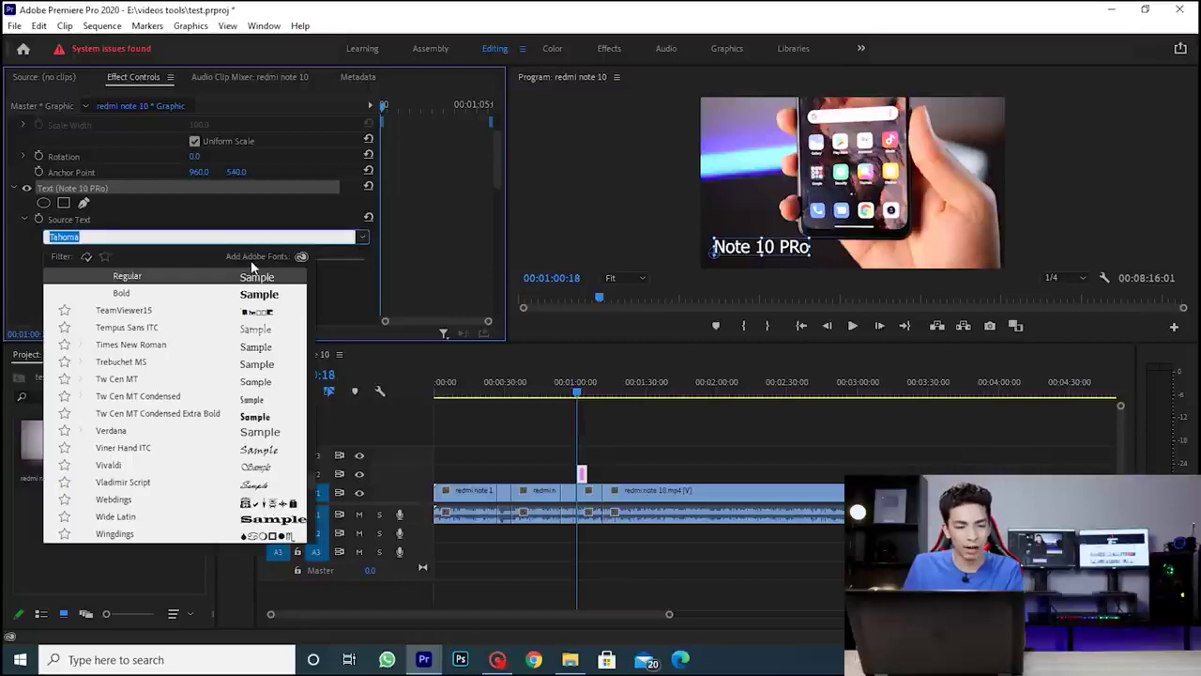
type("impa")
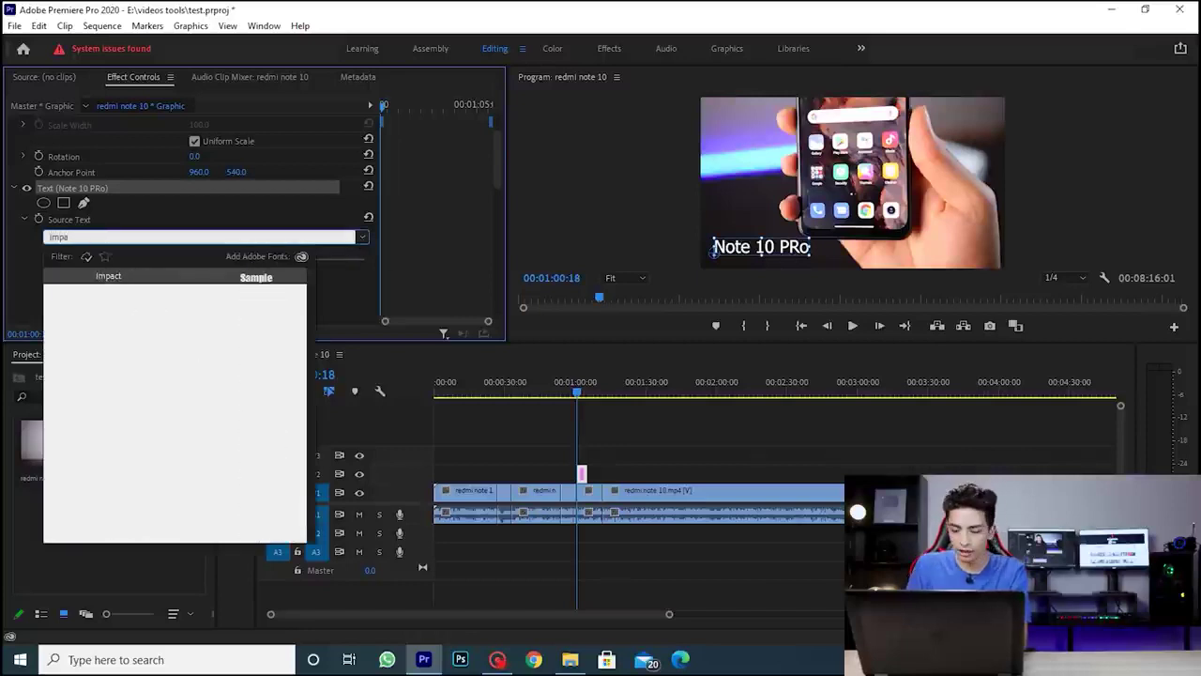
key("Return")
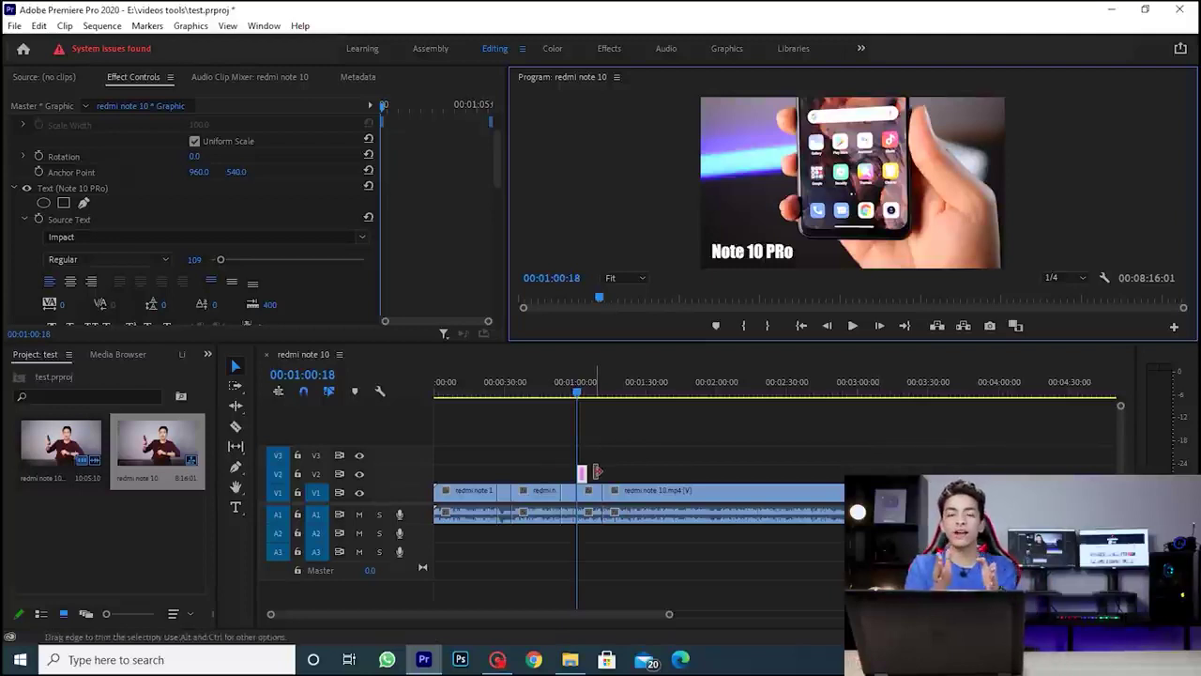
Extend the end of the Note 10 PRo title clip on V2 to about 00:01:06.
left_click(648, 589)
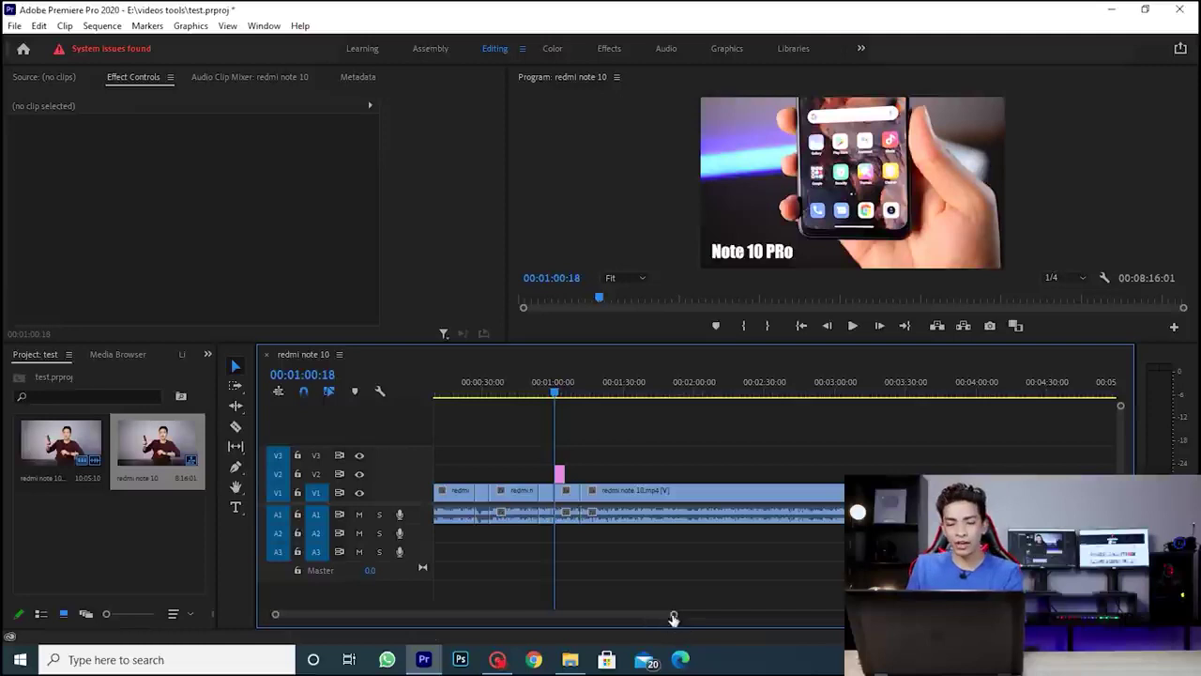
left_click_drag(651, 614, 742, 611)
scroll(755, 564, "down", 2)
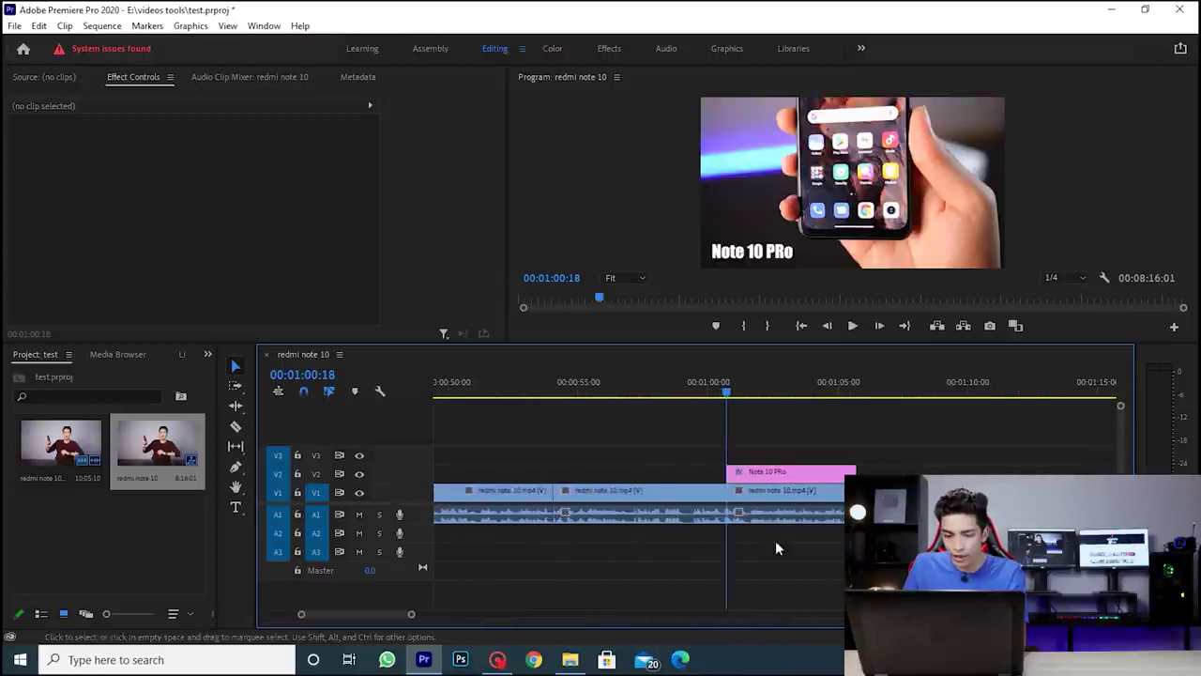
left_click(799, 475)
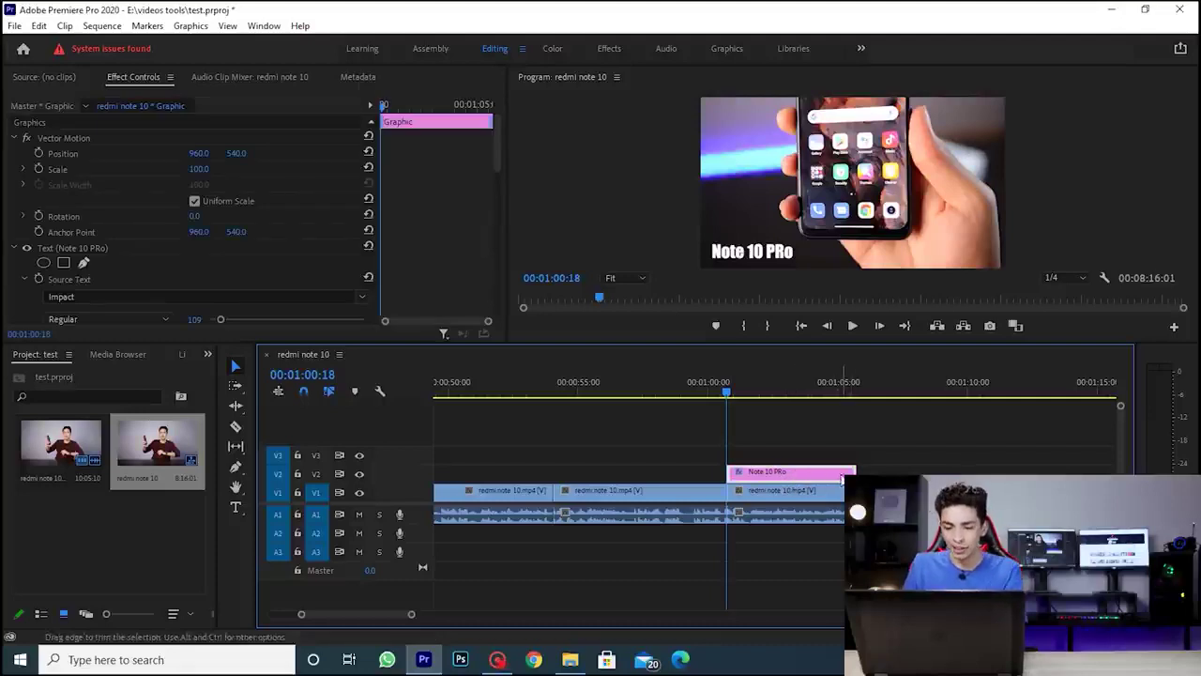
left_click_drag(854, 472, 1016, 472)
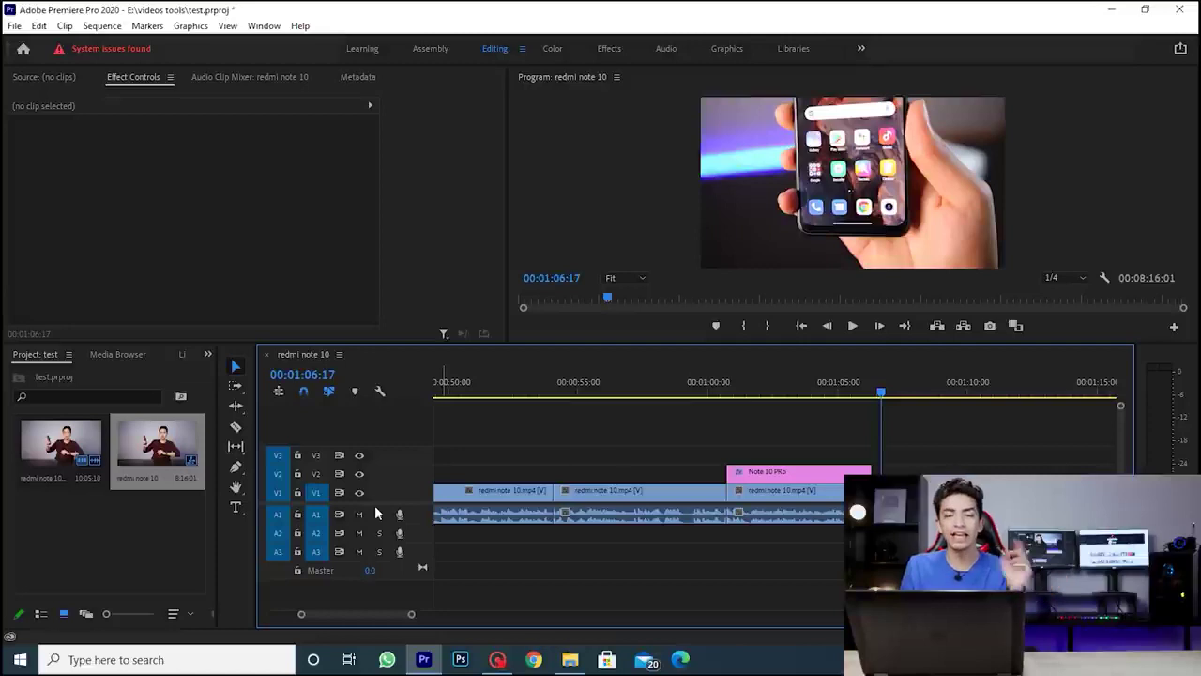
Import the image 1 oppo.png into the project and place it on V2 starting at 00:00:54:01.
left_click(107, 526)
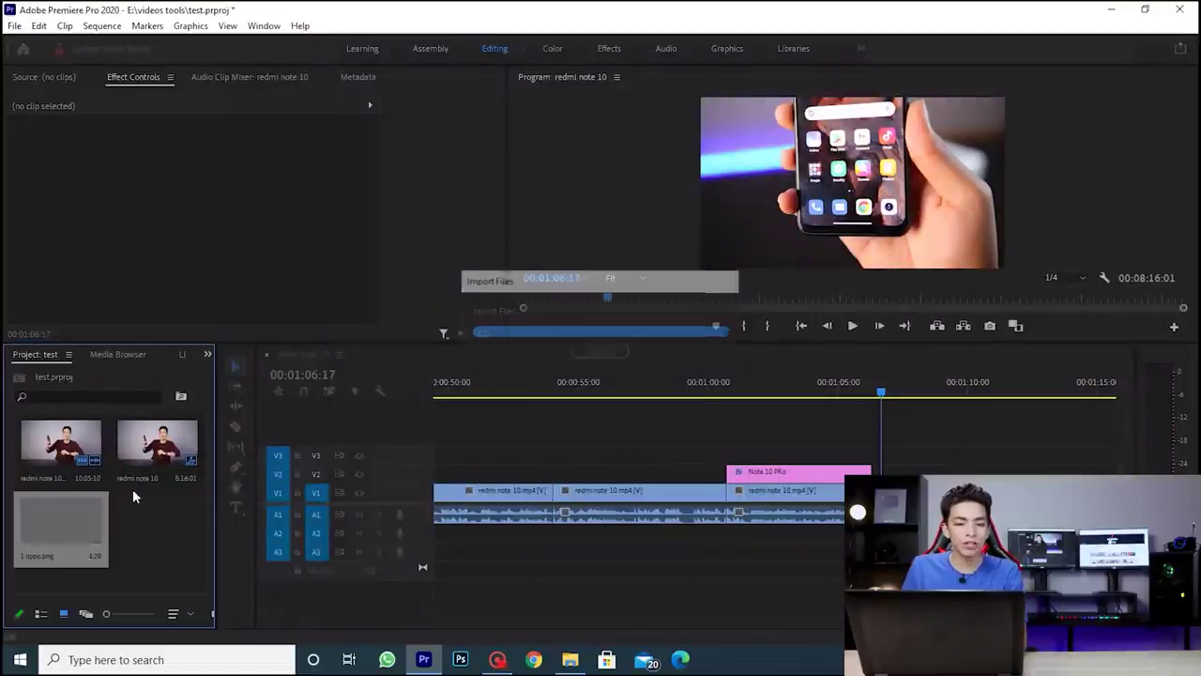
left_click_drag(84, 530, 555, 474)
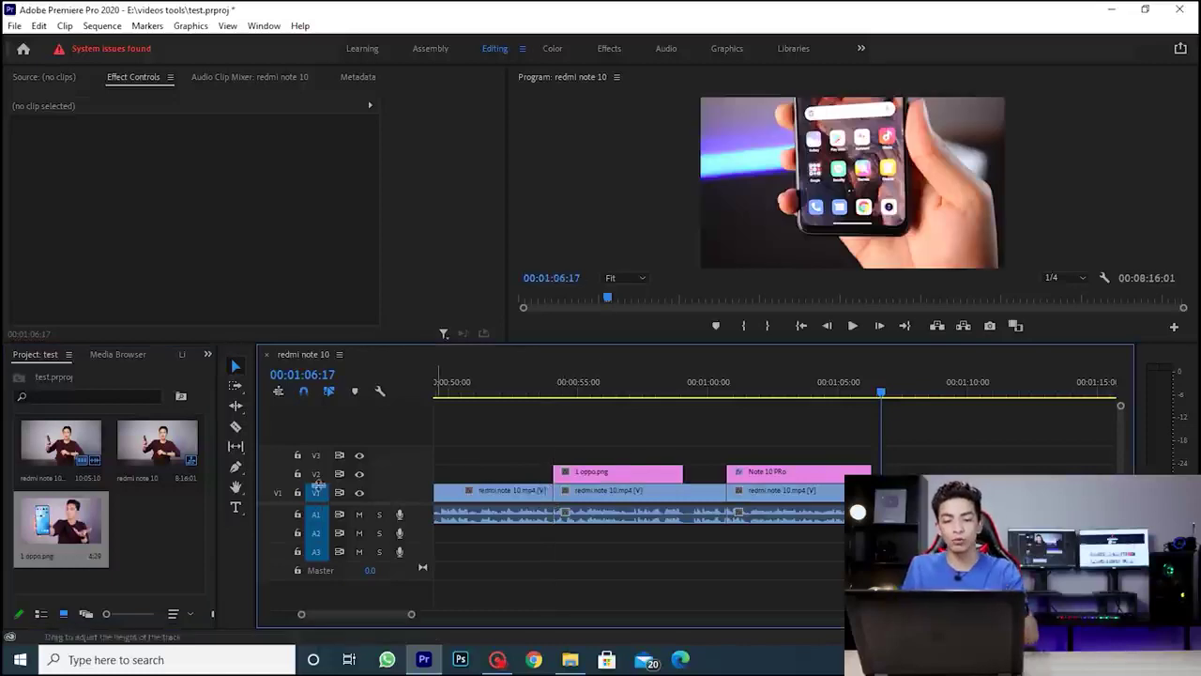
Move the 1 oppo.png clip up to track V6 and return it to V2 at the same time position.
left_click_drag(654, 475, 641, 402)
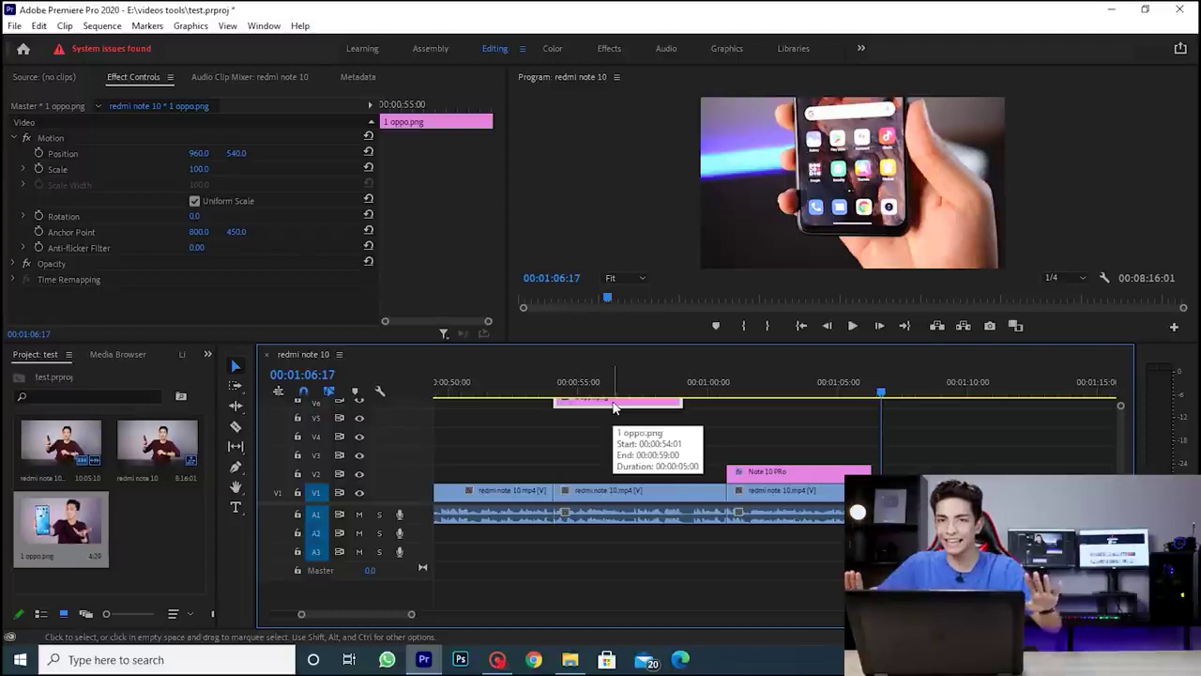
left_click_drag(614, 406, 619, 474)
With the playhead at 00:00:54:19, set the 1 oppo.png image's scale to 30 and its position to 330, 268.
scroll(625, 517, "down", 1)
left_click(549, 385)
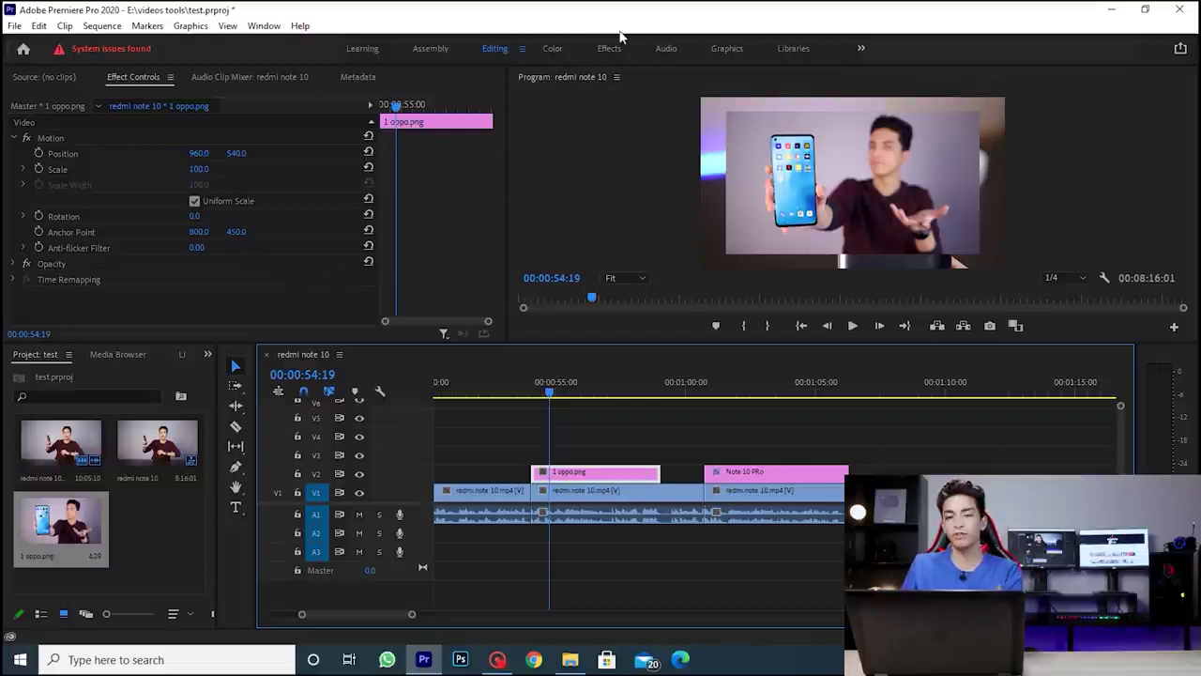
left_click(601, 450)
left_click(601, 472)
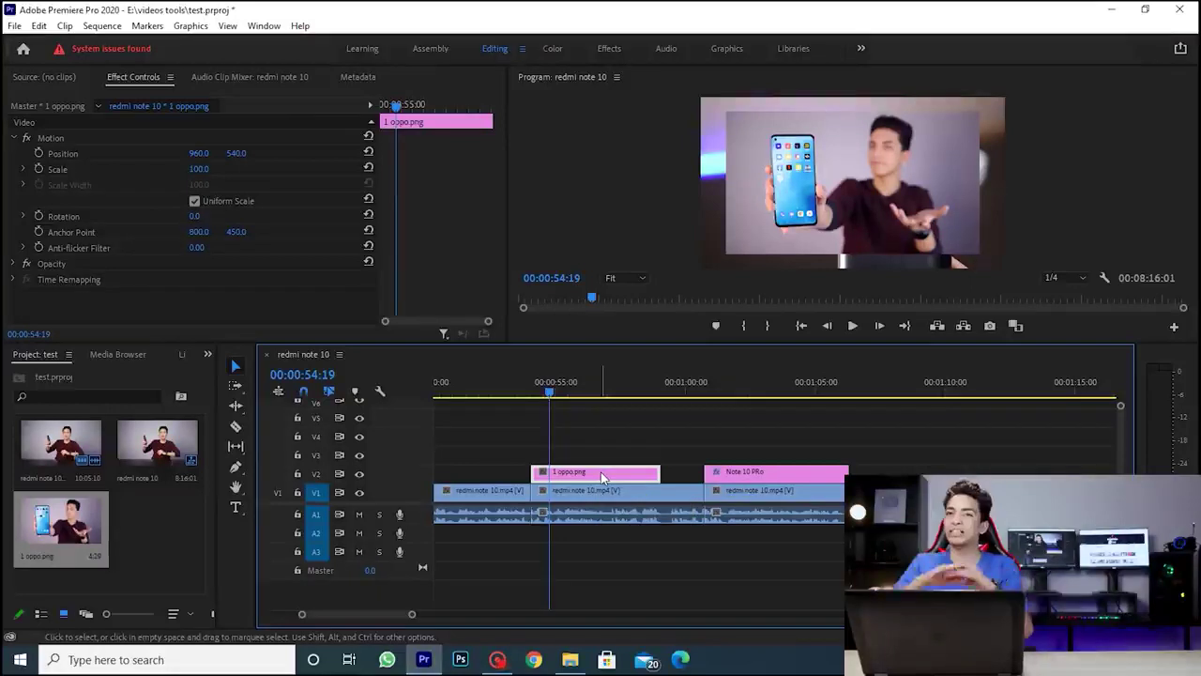
left_click(642, 486)
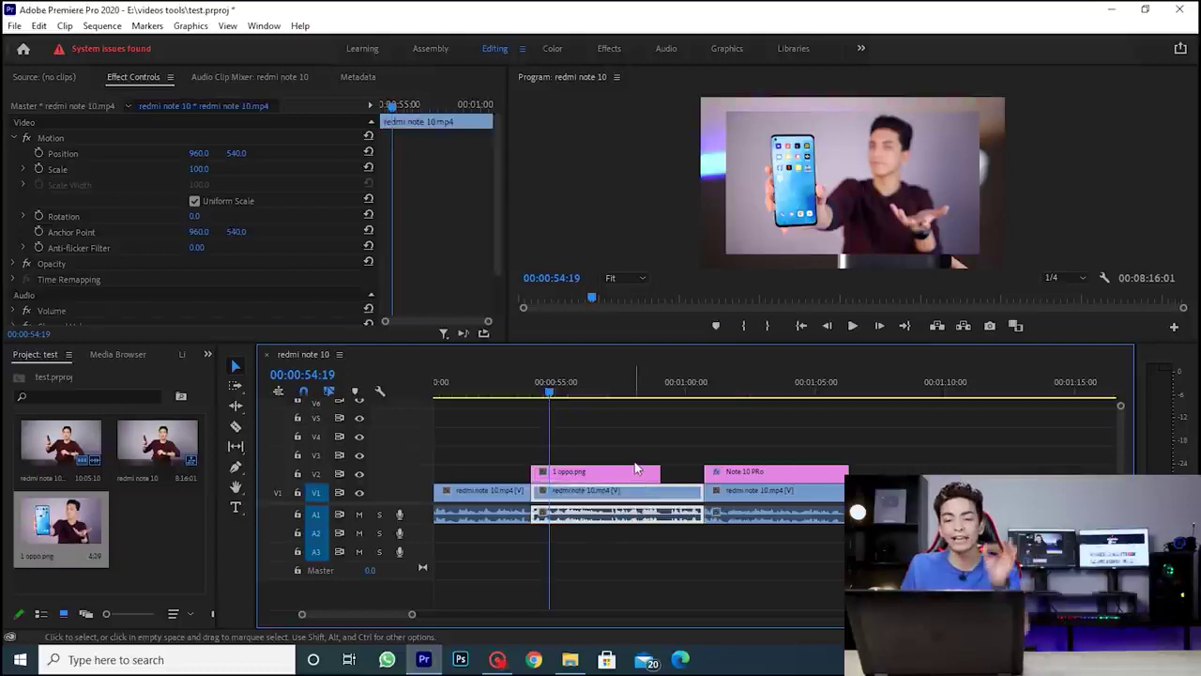
left_click(630, 474)
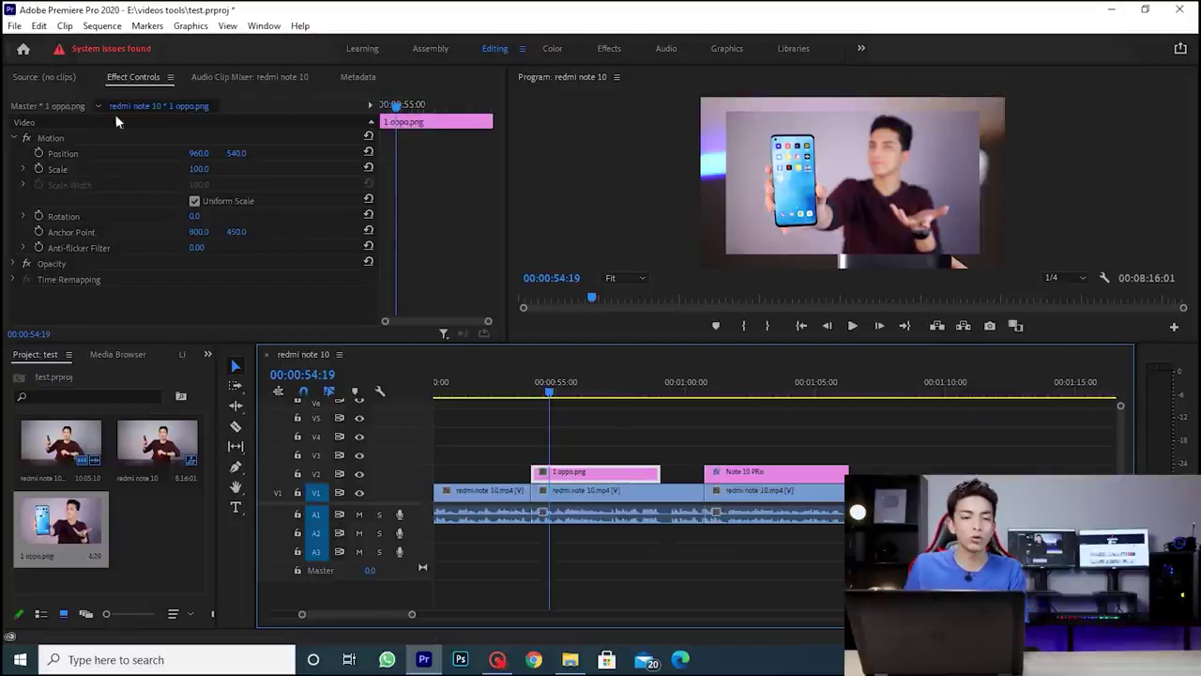
left_click_drag(221, 170, 160, 155)
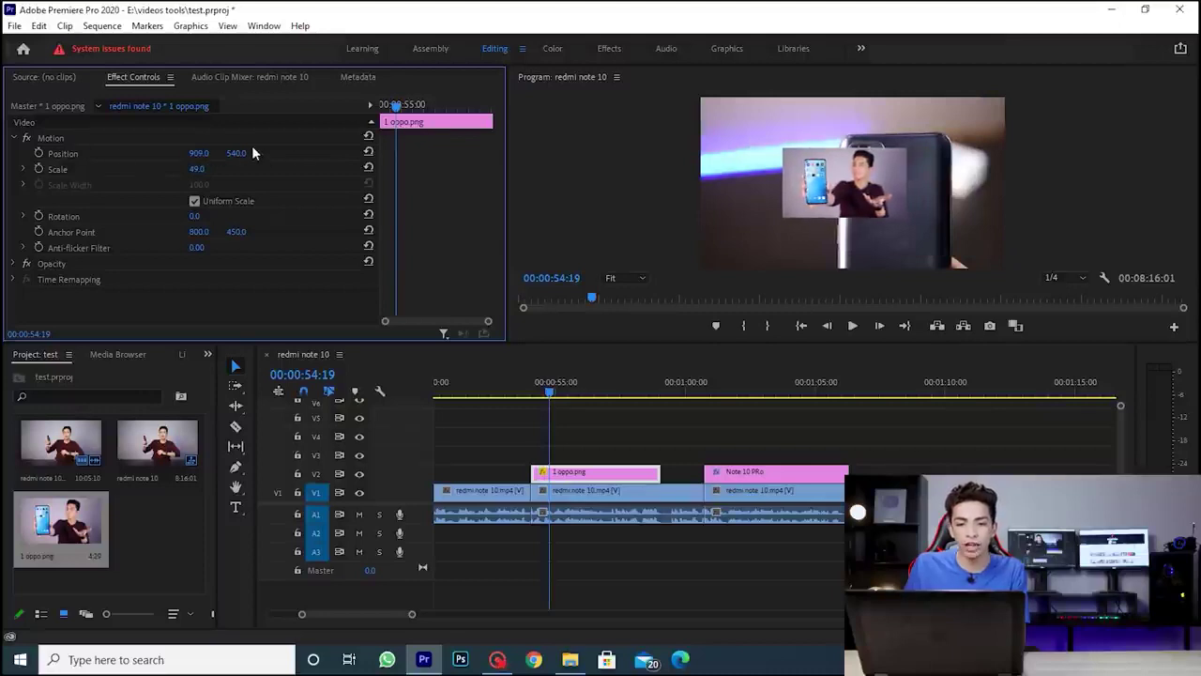
left_click_drag(239, 155, 90, 152)
left_click_drag(196, 169, 164, 154)
left_click_drag(240, 158, 168, 158)
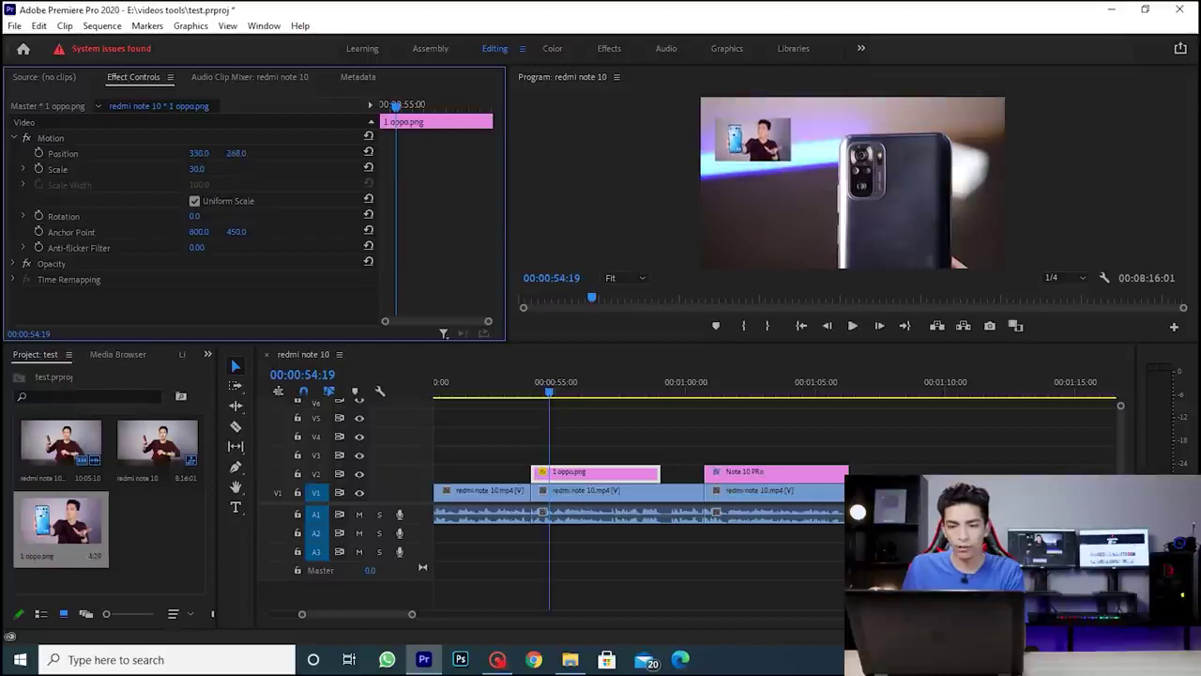
Enlarge the 1 oppo.png image directly in the preview to a scale of about 48 and reposition it within the frame's left half.
left_click(1000, 361)
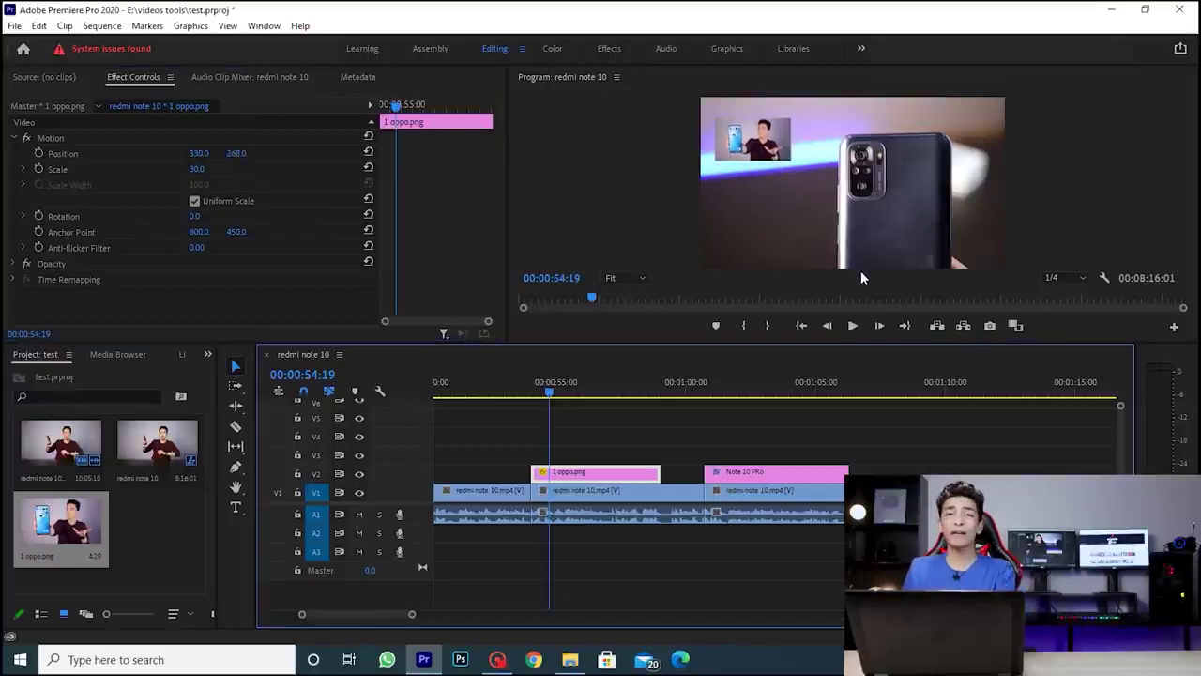
left_click(779, 153)
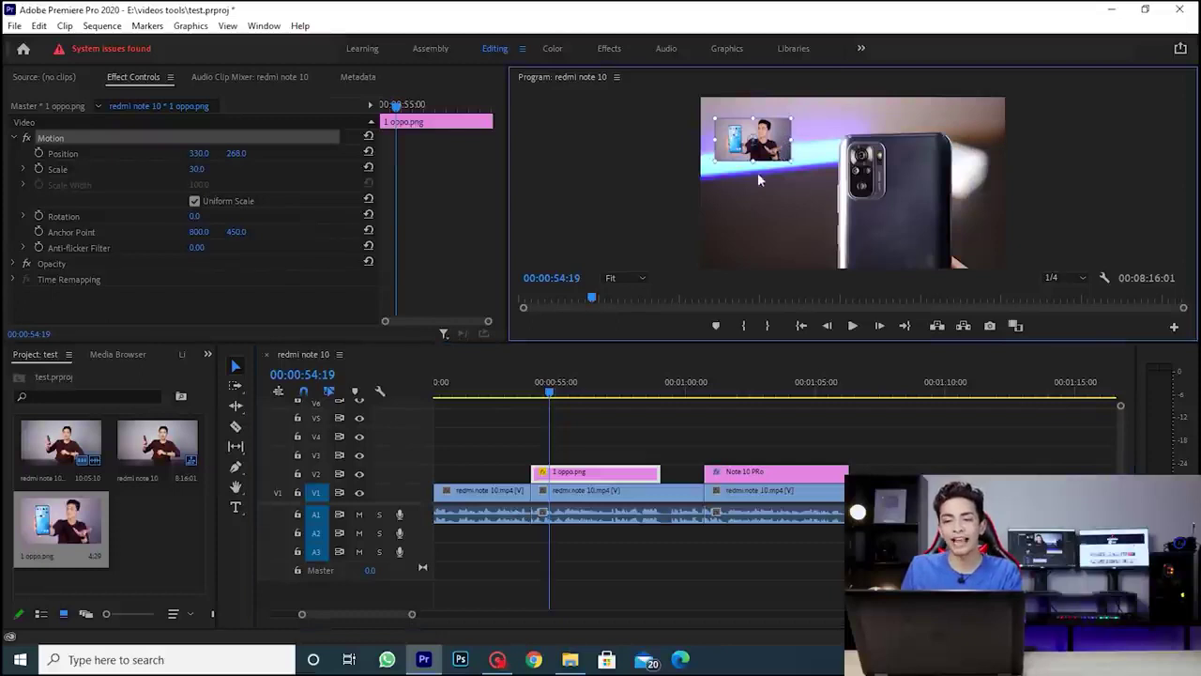
left_click_drag(760, 181, 798, 219)
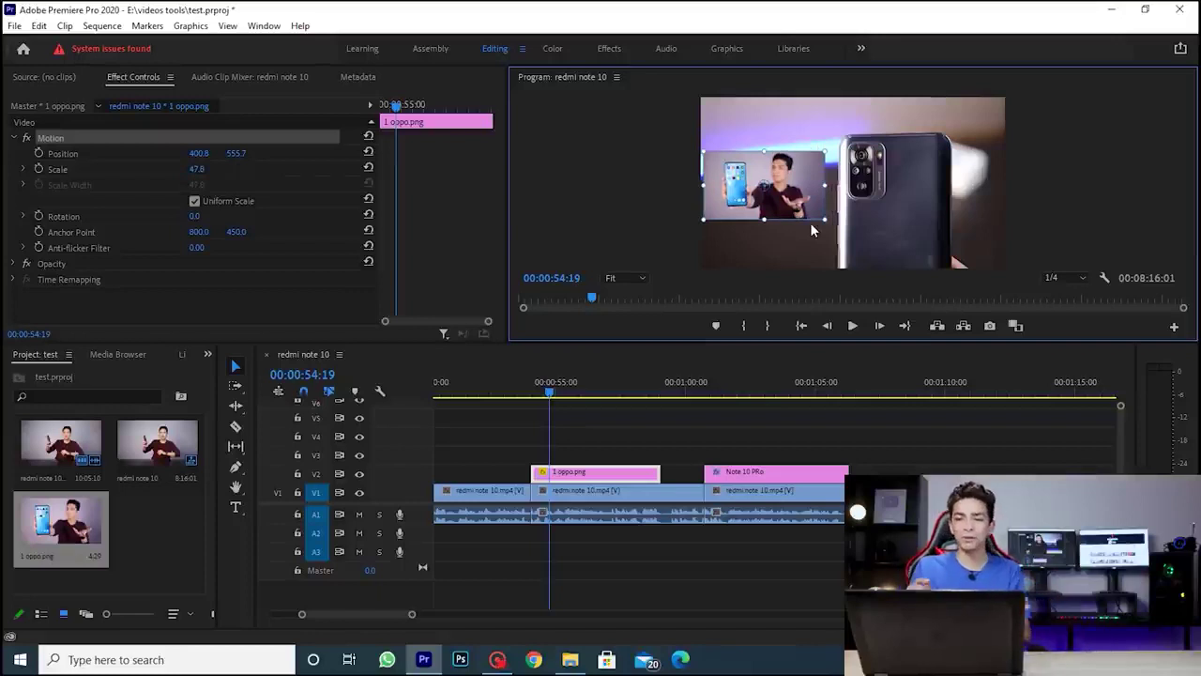
left_click_drag(798, 192, 801, 162)
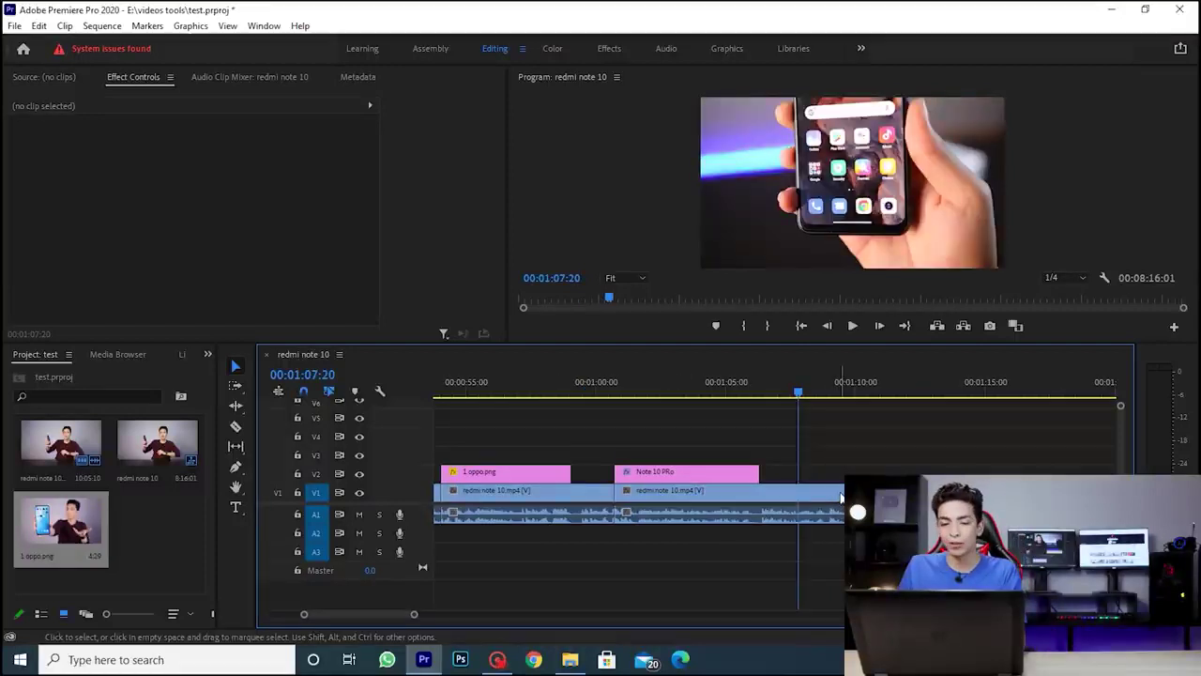
Switch to the Color workspace for the V1 clip under the playhead and set its exposure to -0.3.
left_click(826, 490)
left_click(555, 48)
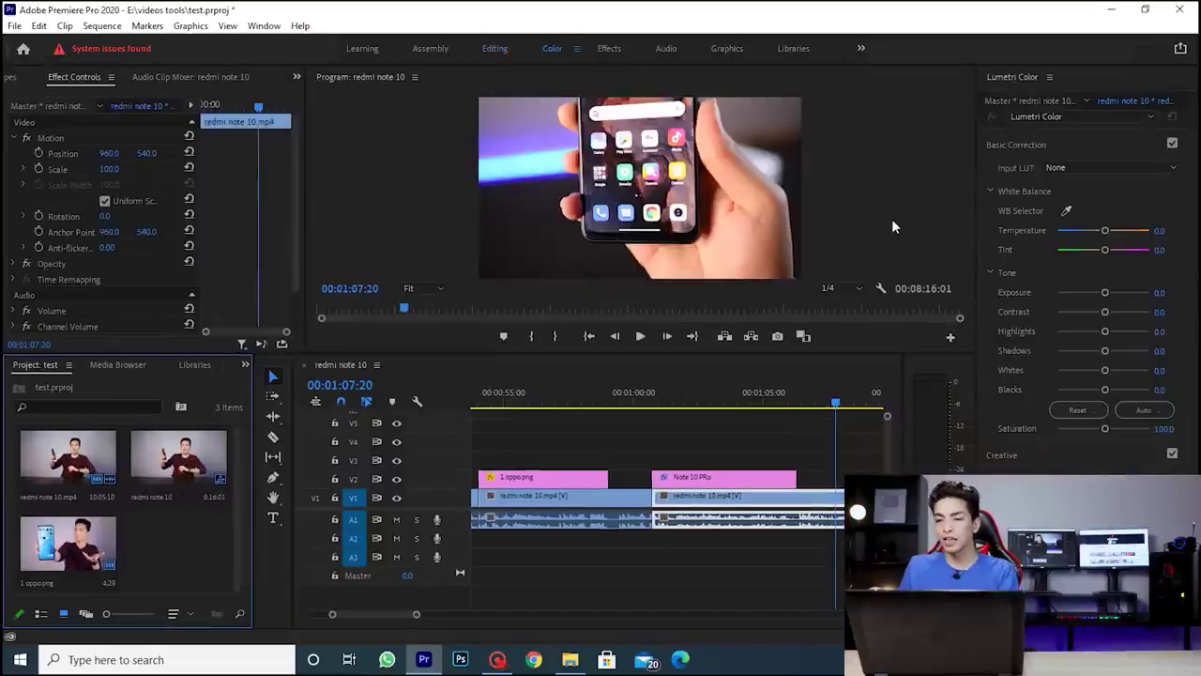
left_click_drag(1097, 292, 1089, 292)
mouse_move(1089, 315)
left_mouse_down()
mouse_move(1080, 296)
mouse_move(1118, 334)
mouse_move(1135, 334)
mouse_move(1105, 332)
left_mouse_up()
key("ctrl+z")
key("ctrl+z")
key("ctrl+z")
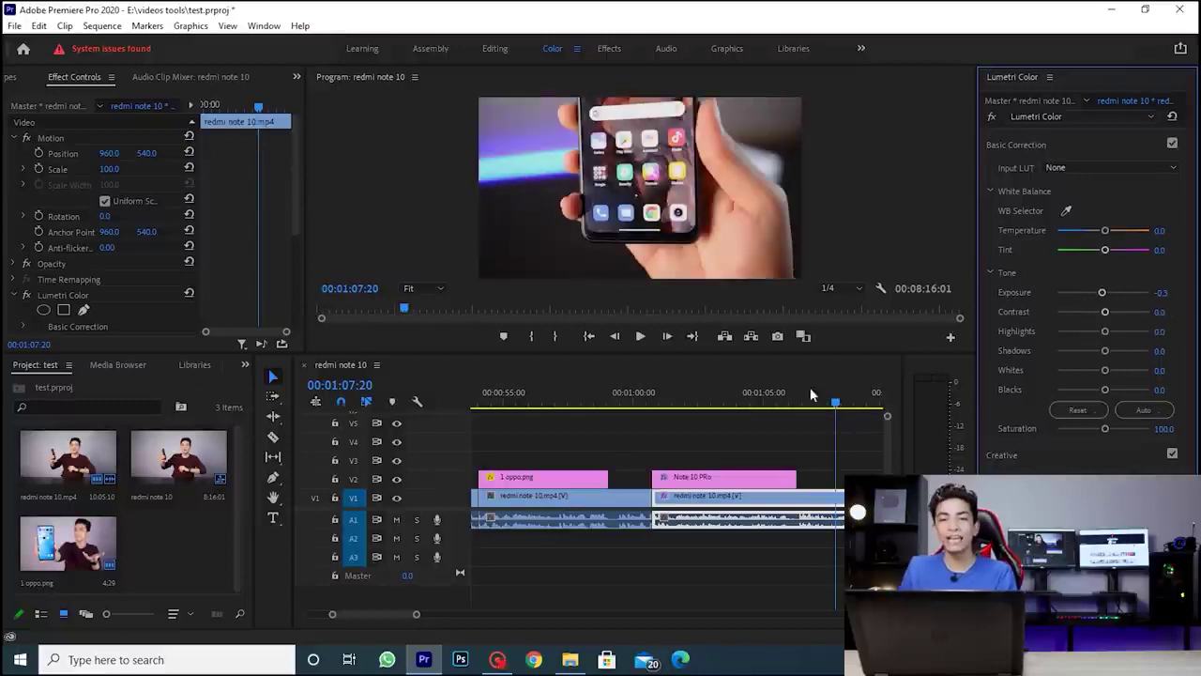
Widen the Project panel and create a new adjustment layer in the project with the default settings.
scroll(716, 459, "down", 3)
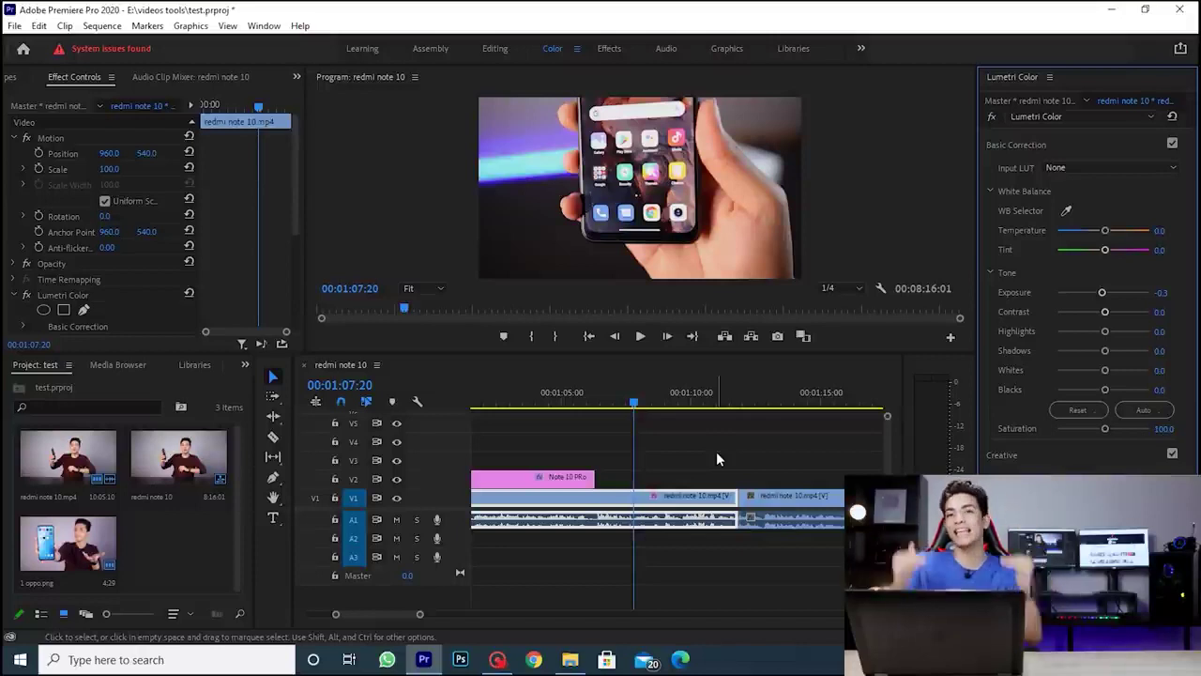
left_click(229, 511)
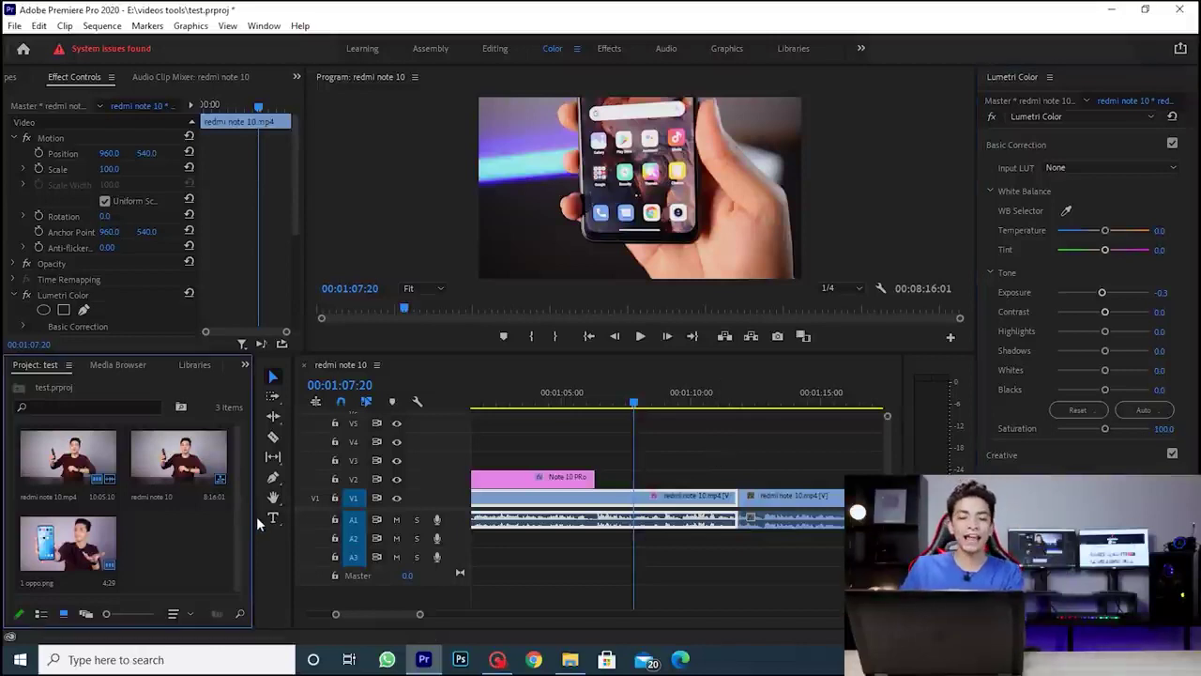
left_click_drag(250, 517, 294, 518)
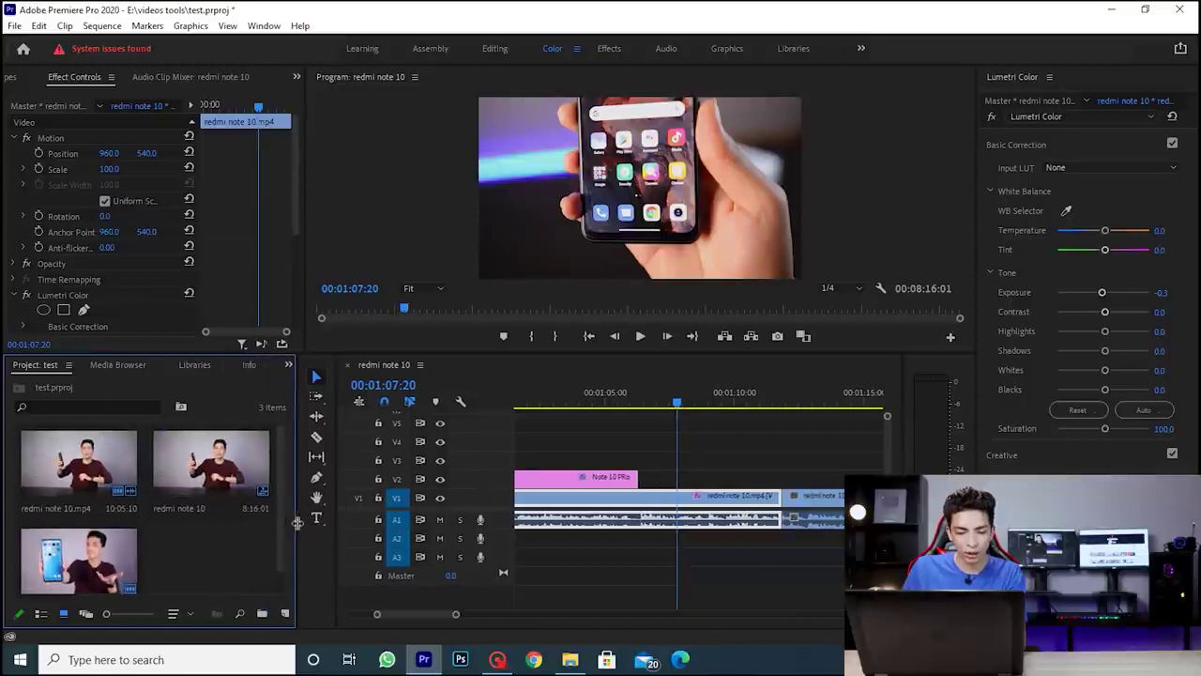
left_click(286, 614)
left_click(286, 614)
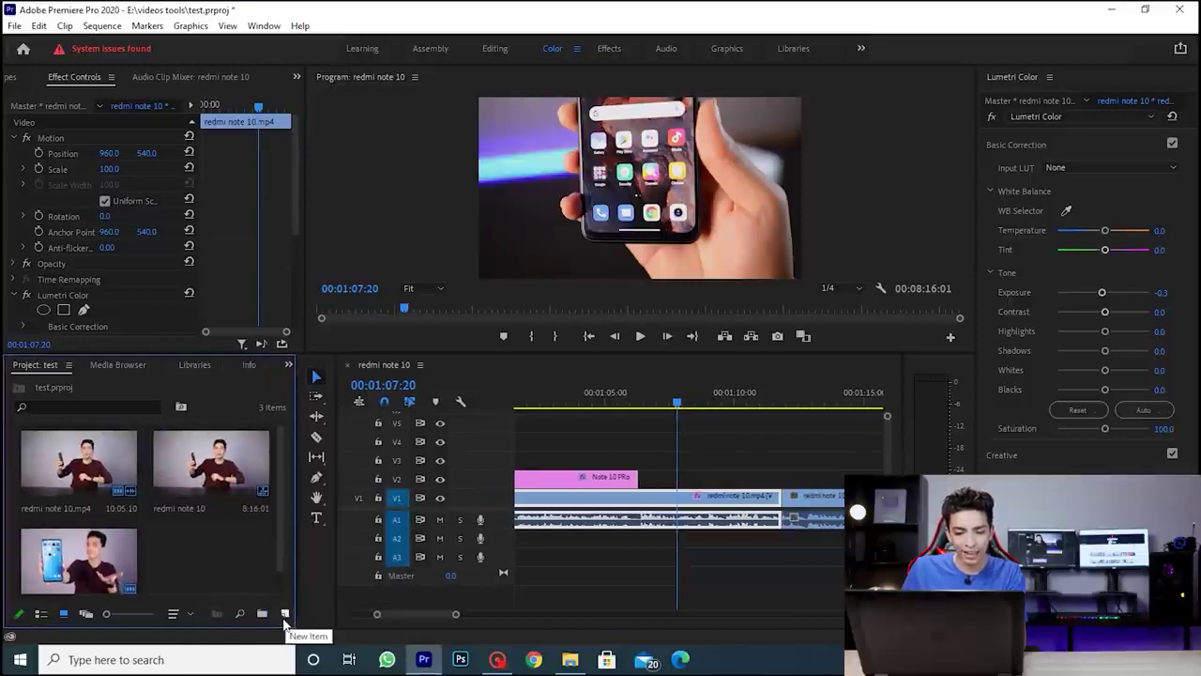
left_click(285, 616)
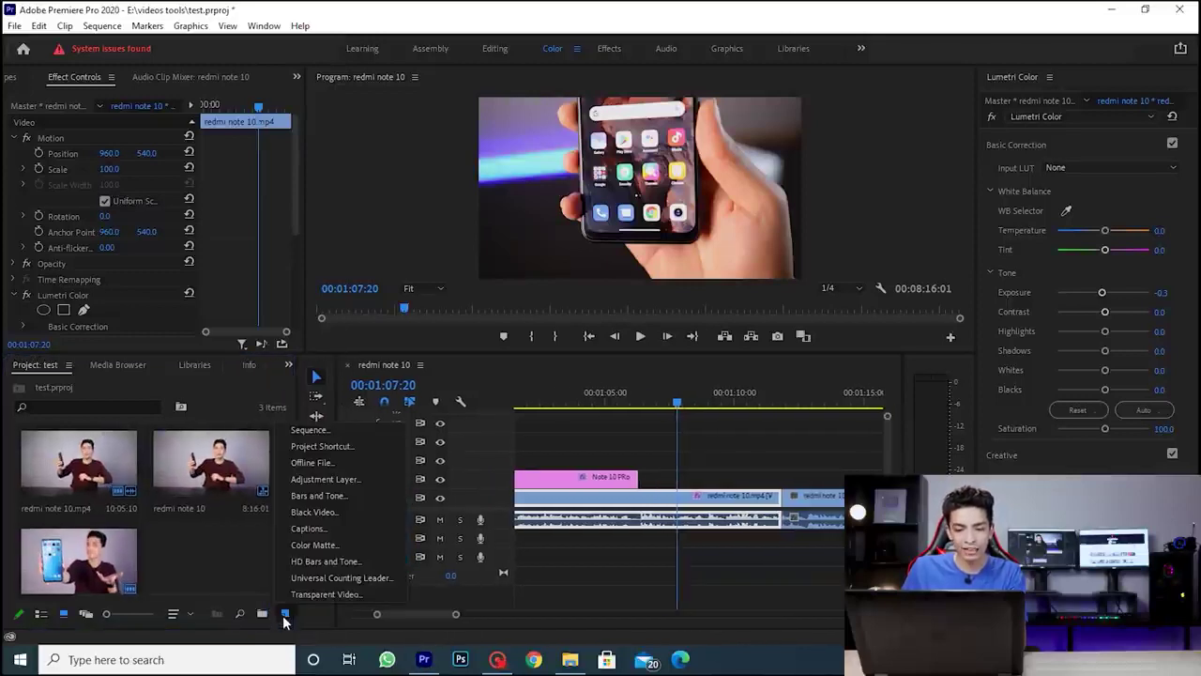
left_click(345, 482)
left_click(620, 382)
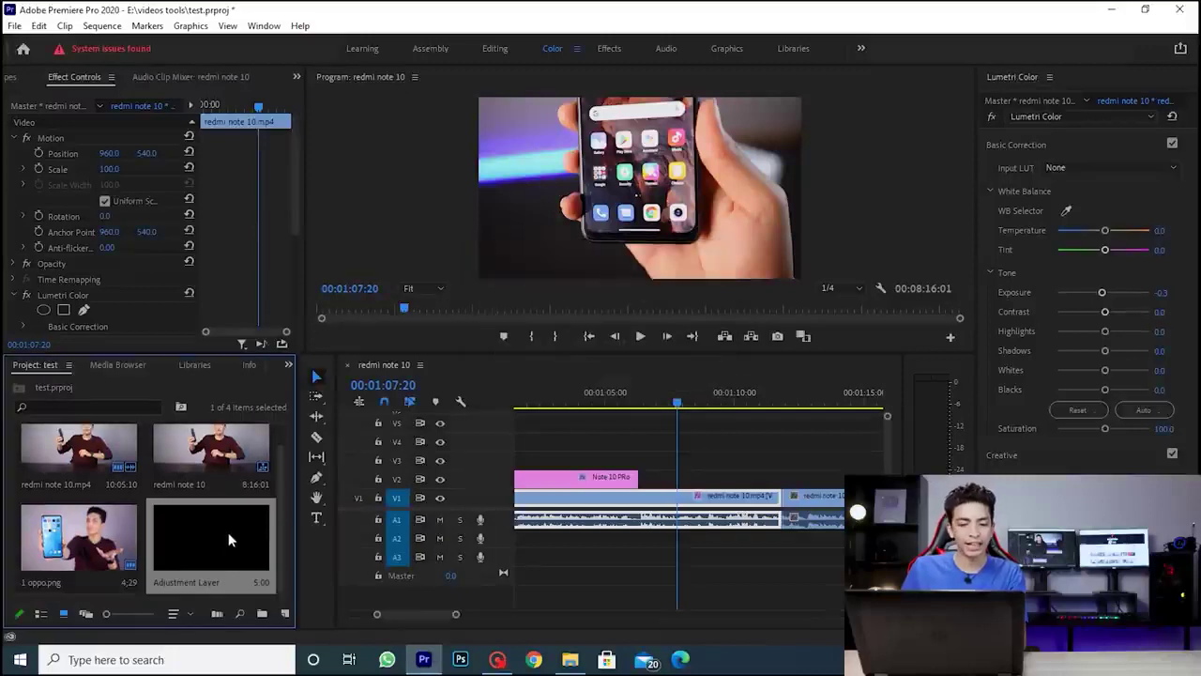
Place the adjustment layer on V3 so it covers the whole edit, and move the playhead to 00:02:31:16.
left_click_drag(456, 615, 663, 638)
left_click_drag(197, 538, 809, 464)
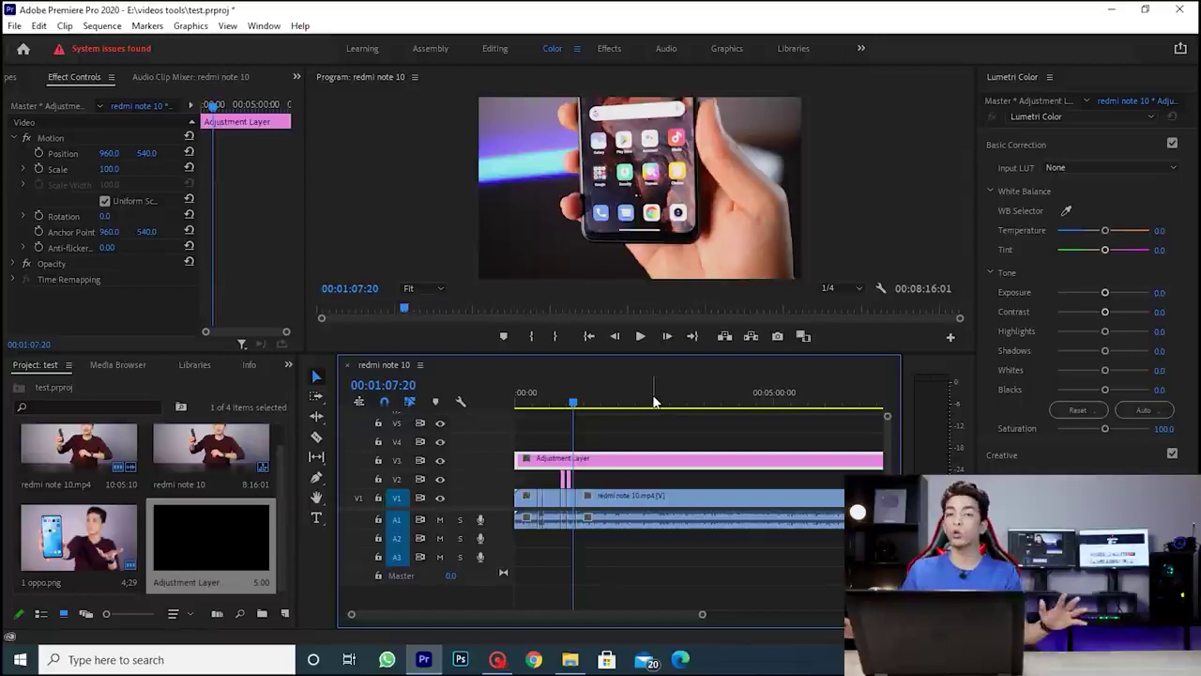
left_click(648, 401)
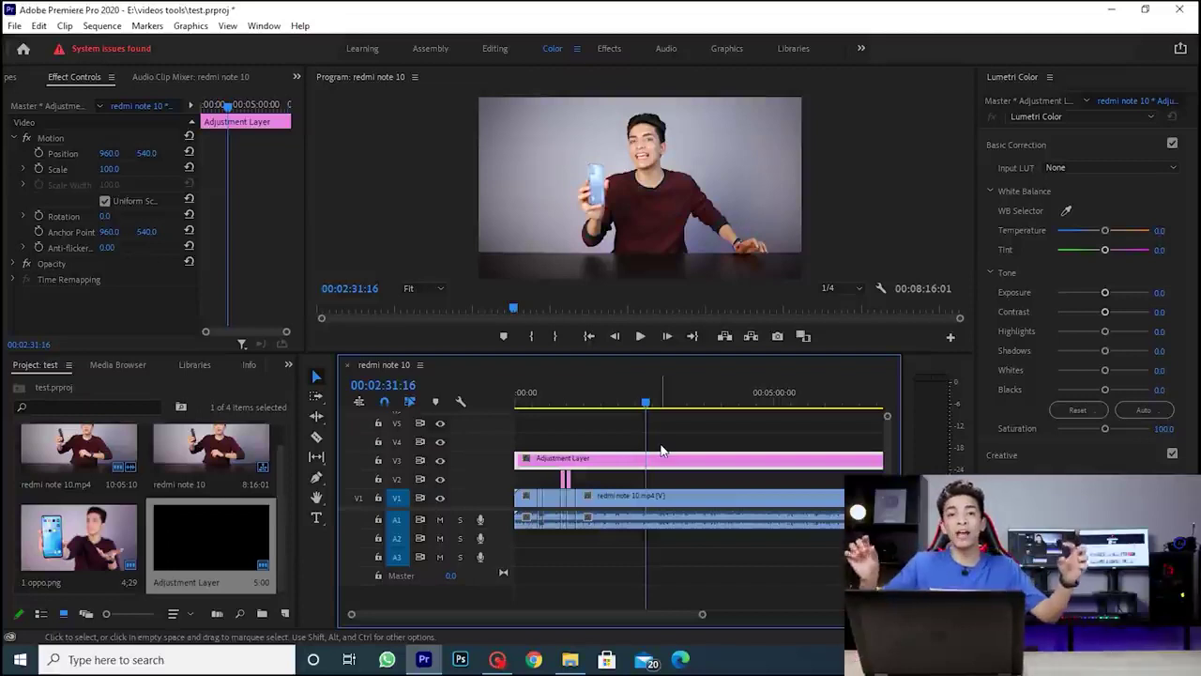
Delete the adjustment layer clip from V3 and undo the deletion.
key("Delete")
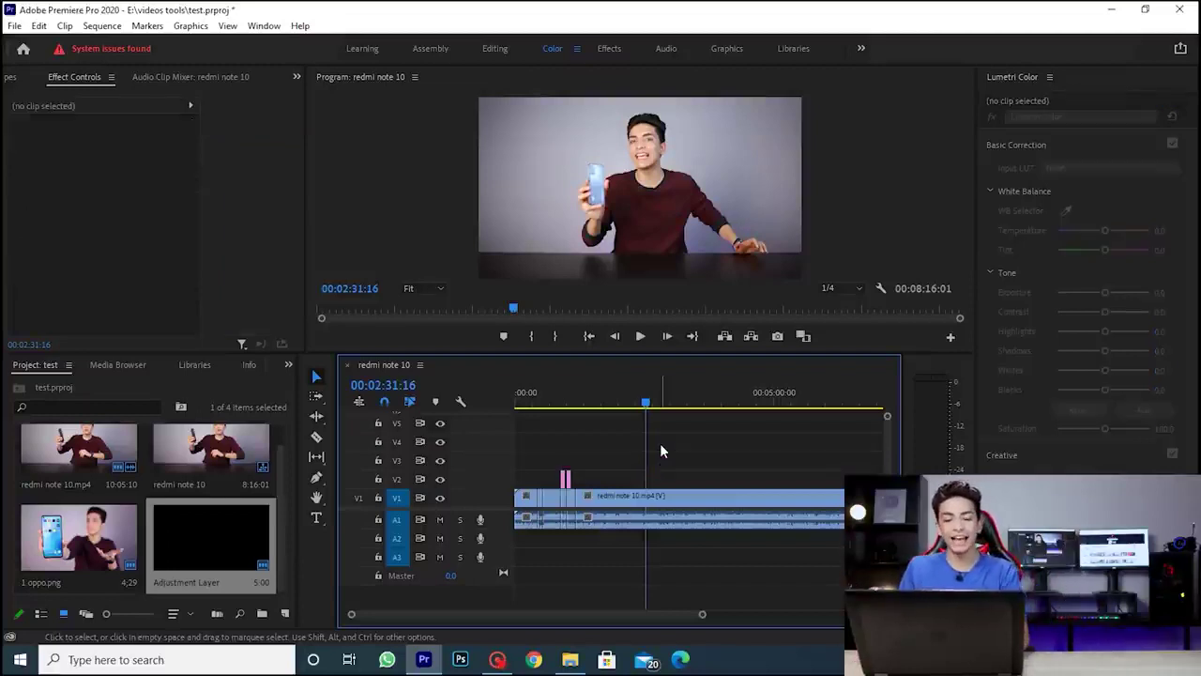
key("ctrl+z")
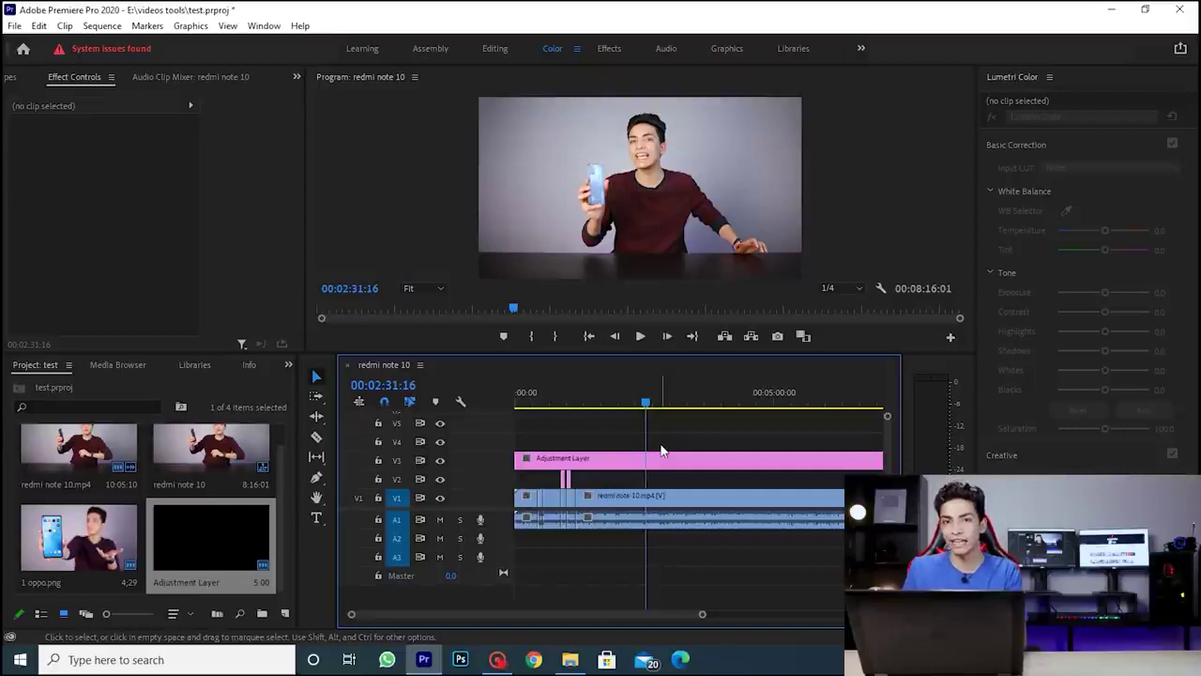
Select the adjustment layer on V3 and set its basic correction to temperature 3.2, exposure -0.2 and contrast -50.
left_click(631, 466)
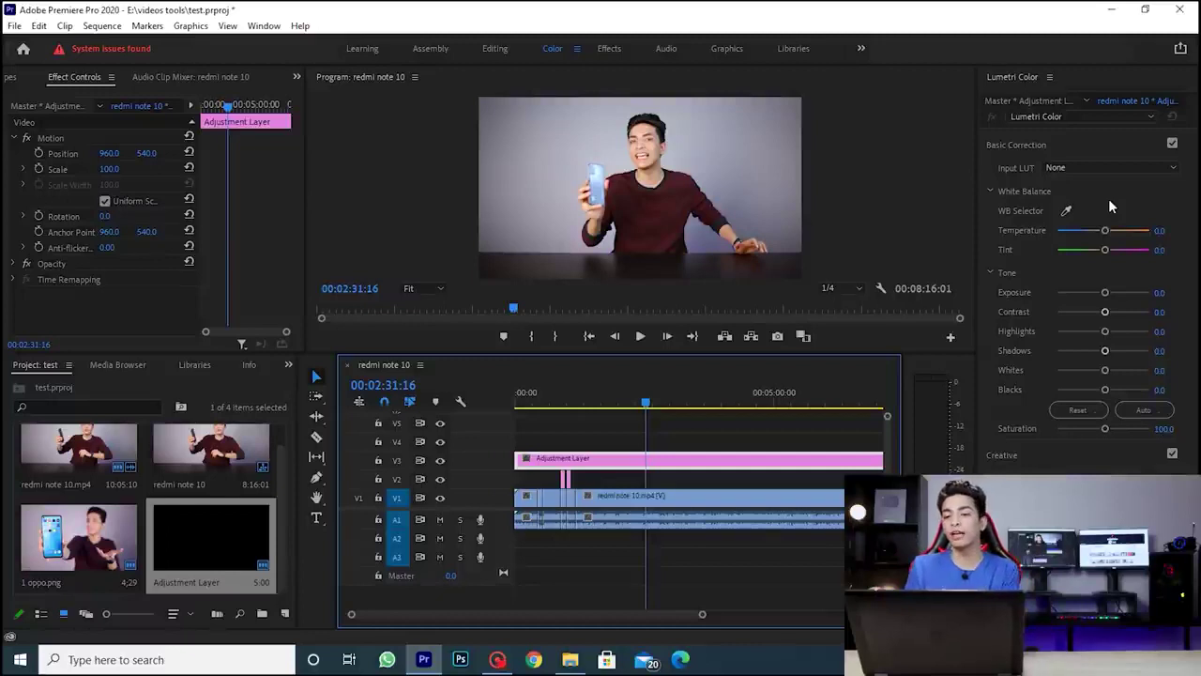
scroll(1013, 459, "down", 5)
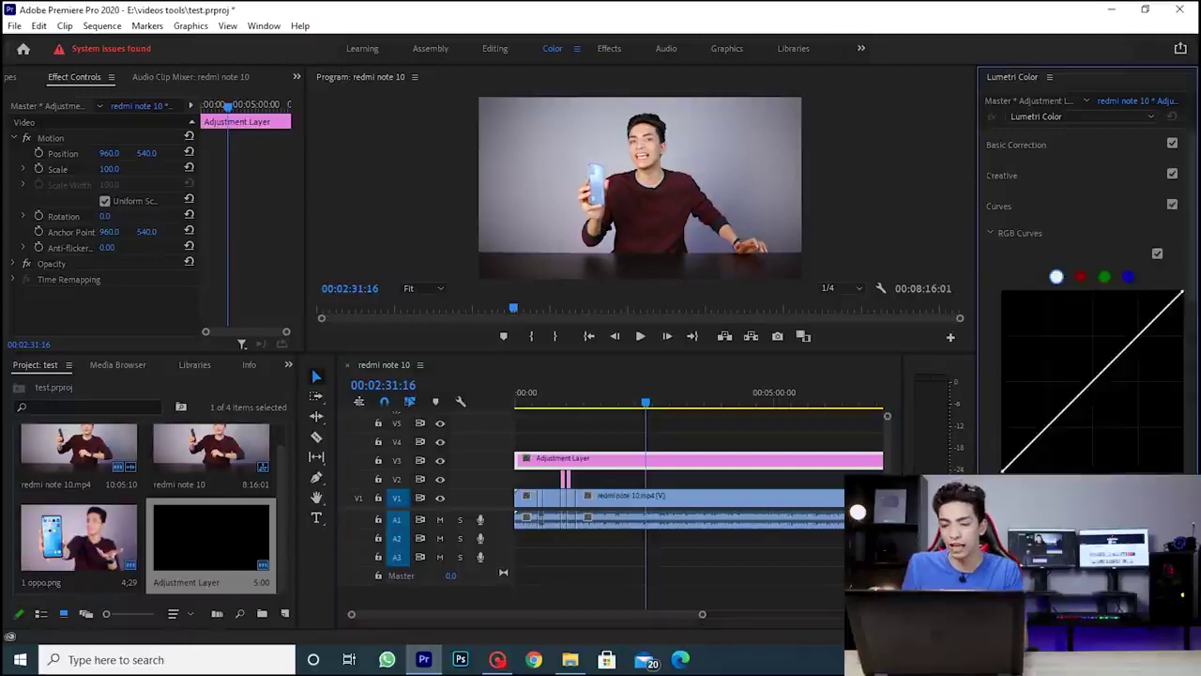
scroll(1013, 459, "down", 6)
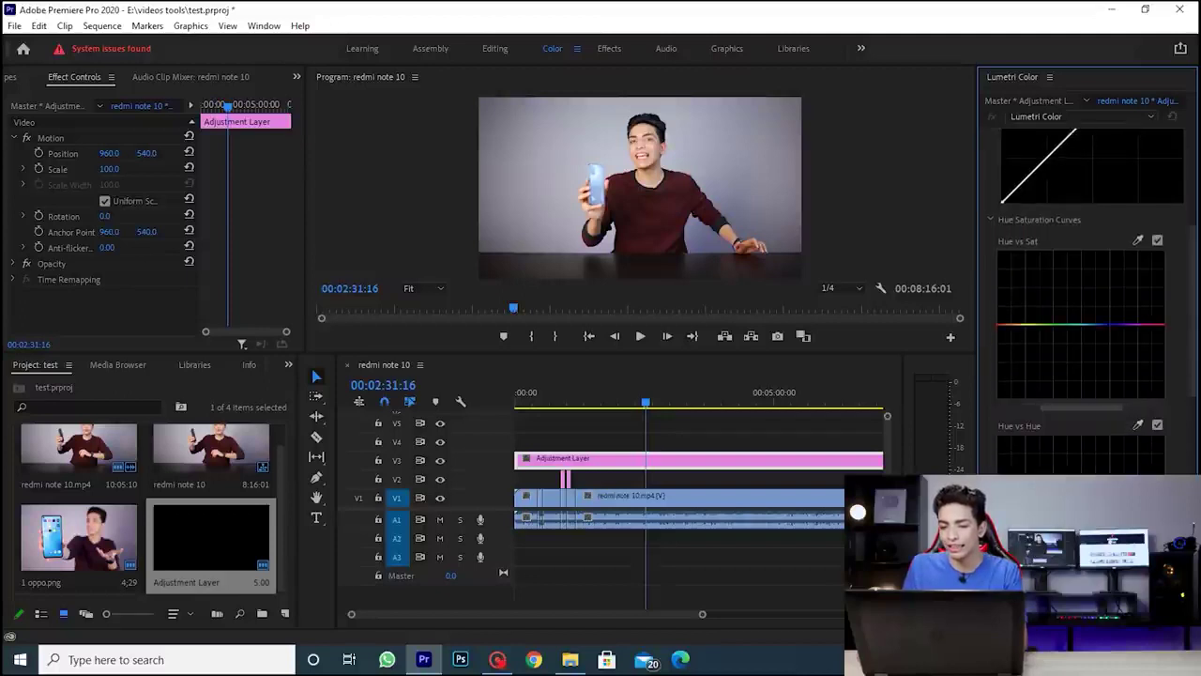
scroll(1080, 140, "up", 10)
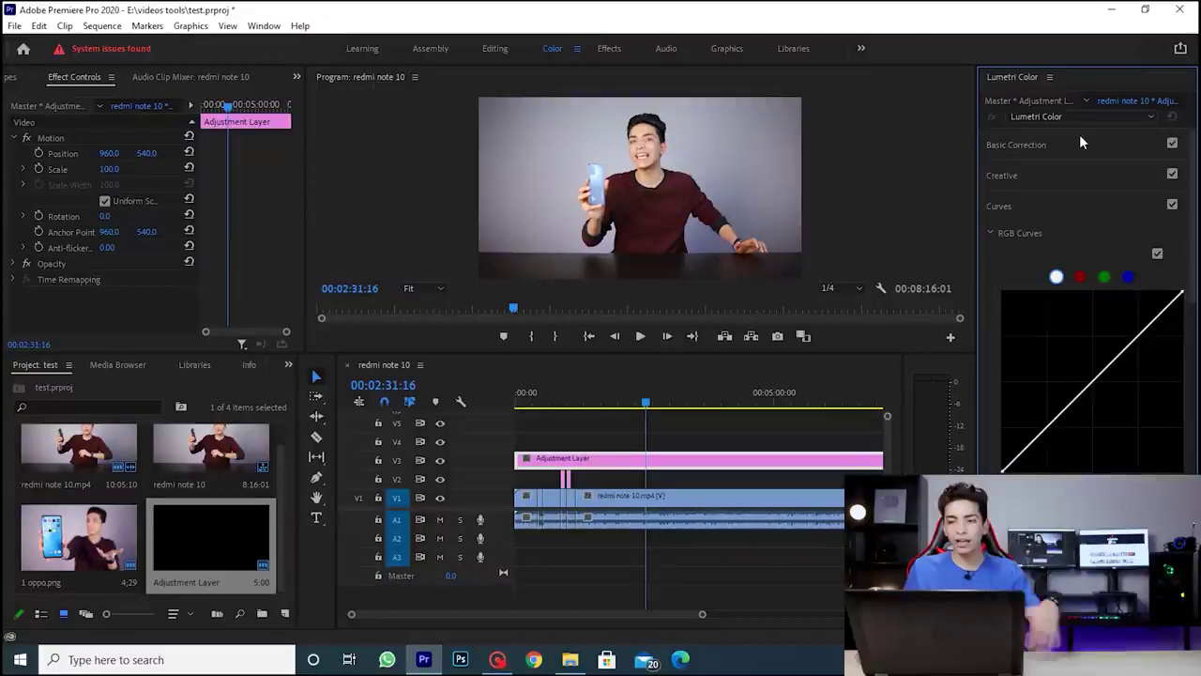
left_click(1058, 143)
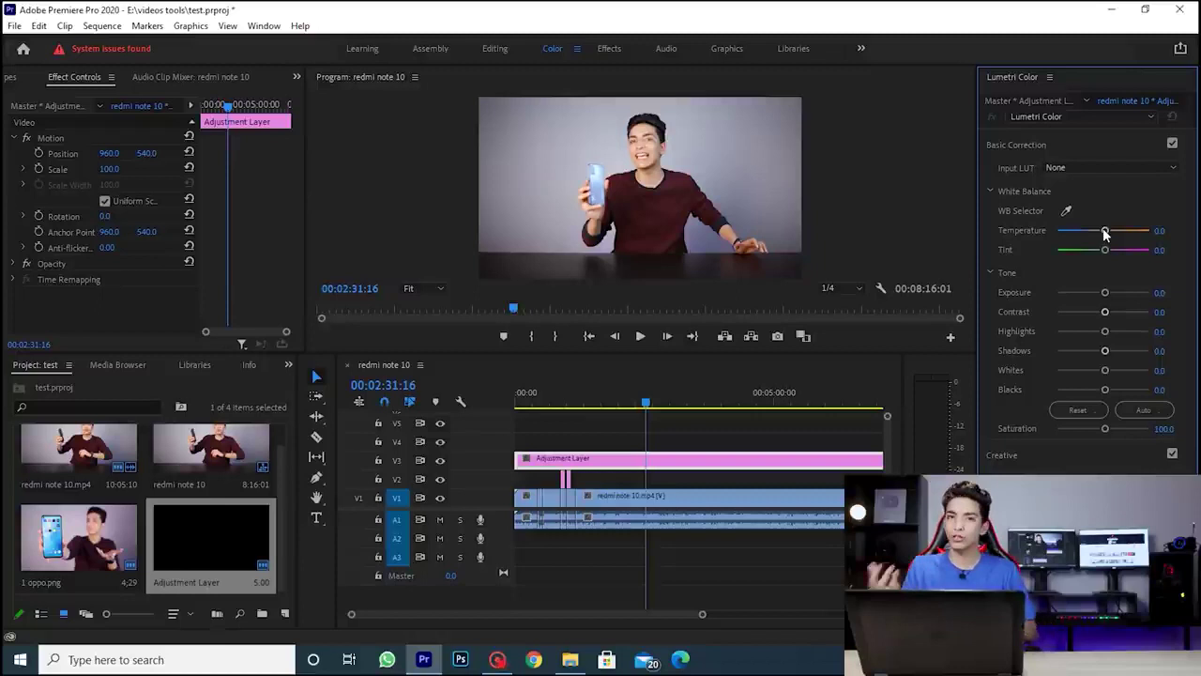
left_click_drag(1106, 234, 1104, 234)
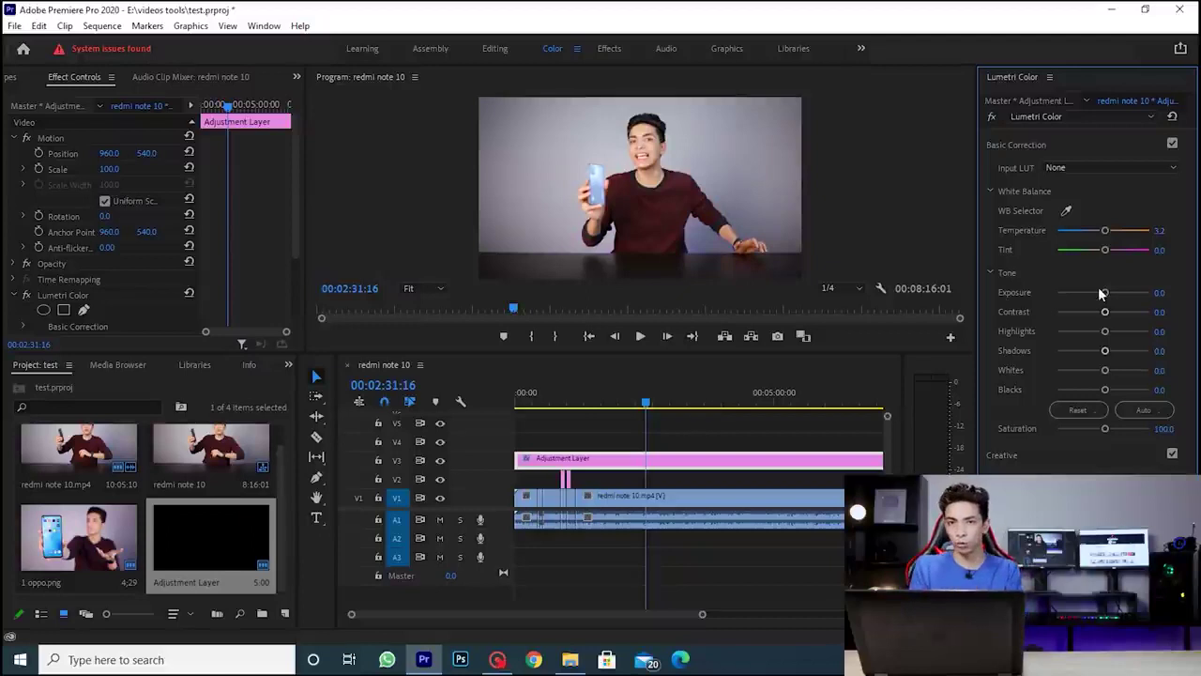
left_click_drag(1101, 294, 1112, 298)
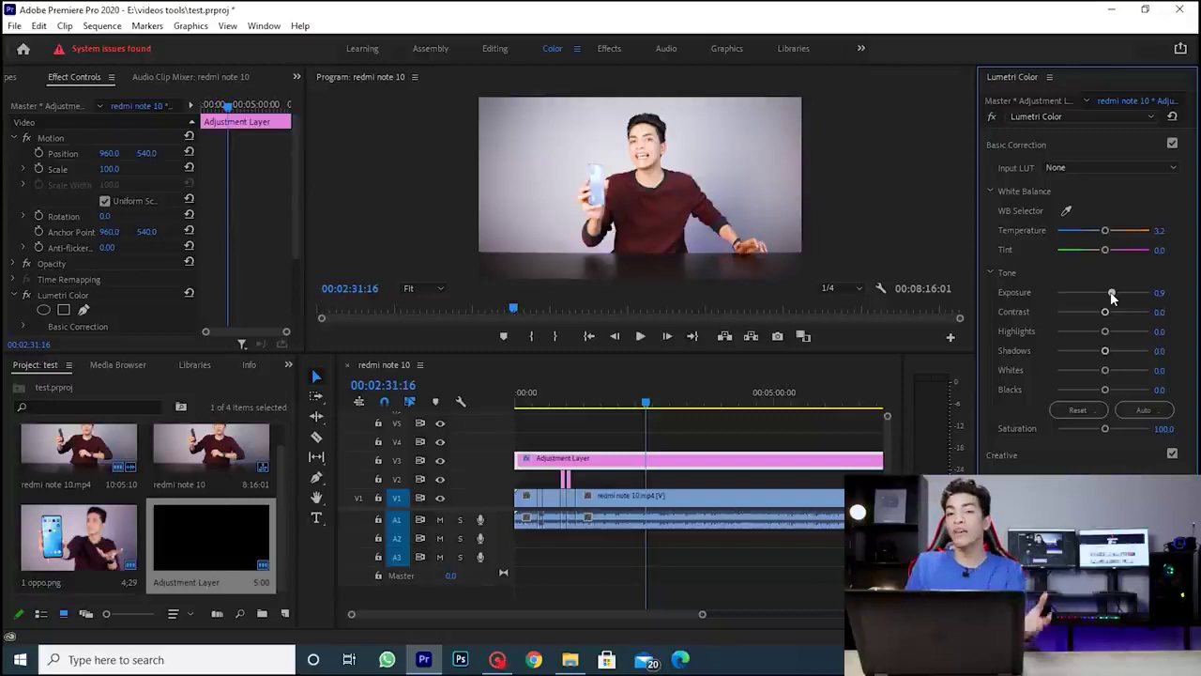
left_click_drag(1112, 298, 1081, 319)
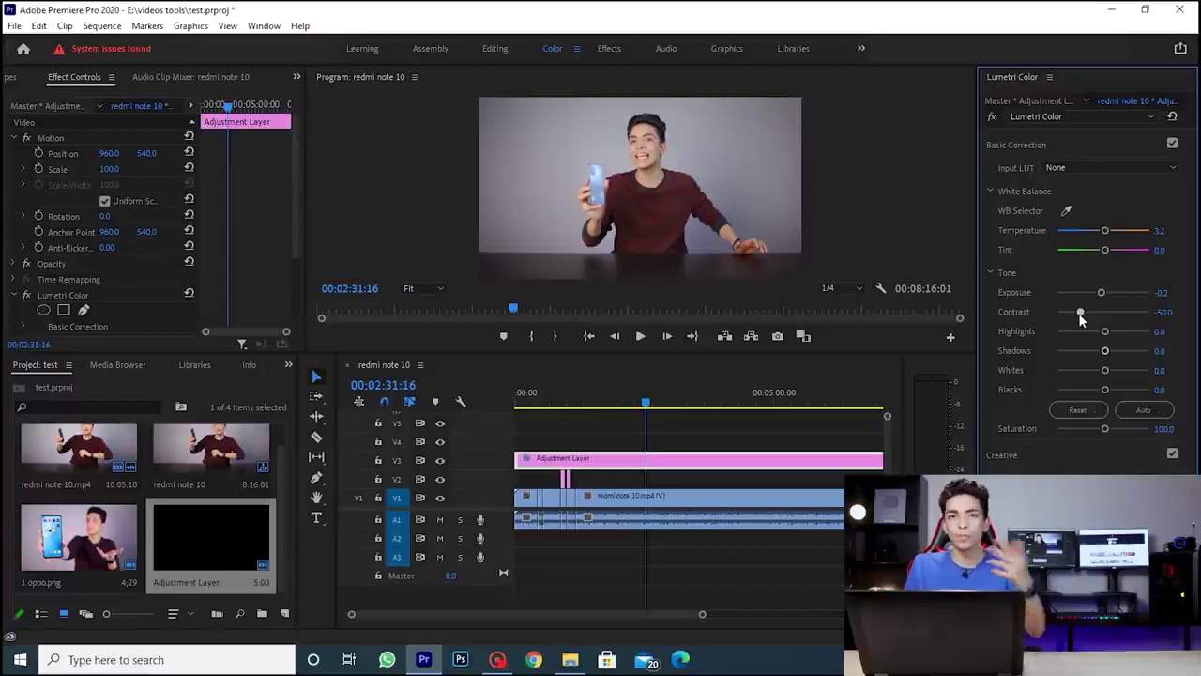
Try contrast 35.5, highlights 40.3 and shadows -22.6 on the adjustment layer, and return all three to 0.
left_click_drag(1082, 319, 1120, 316)
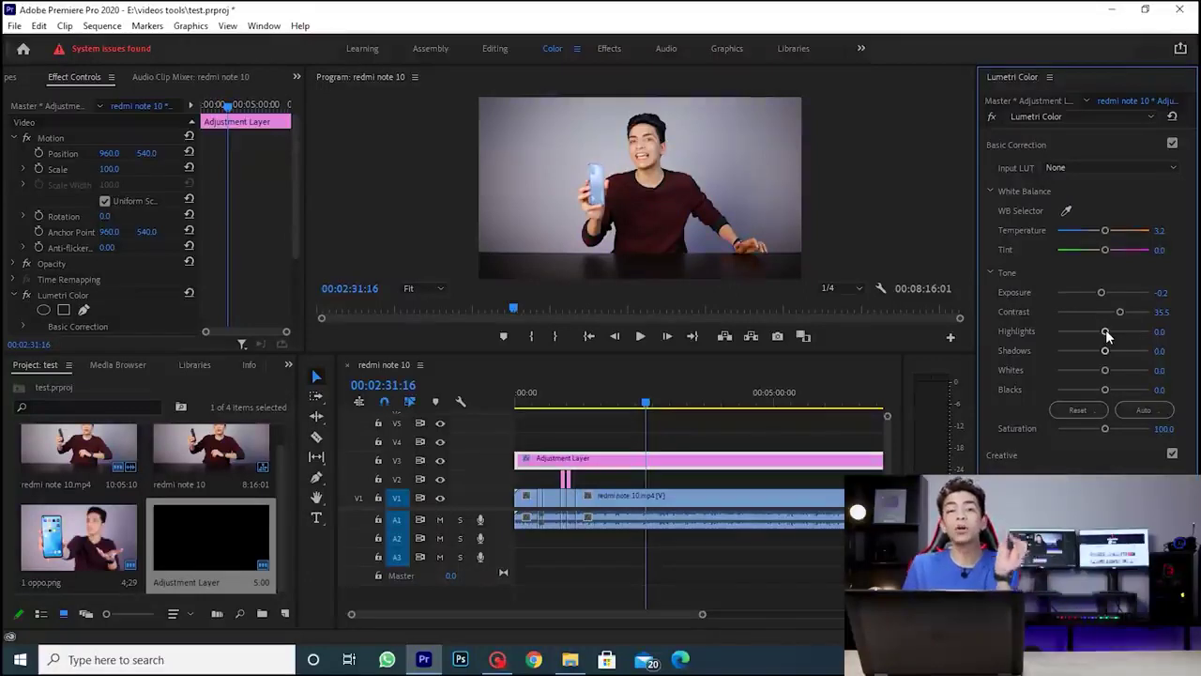
left_click_drag(1106, 331, 1094, 353)
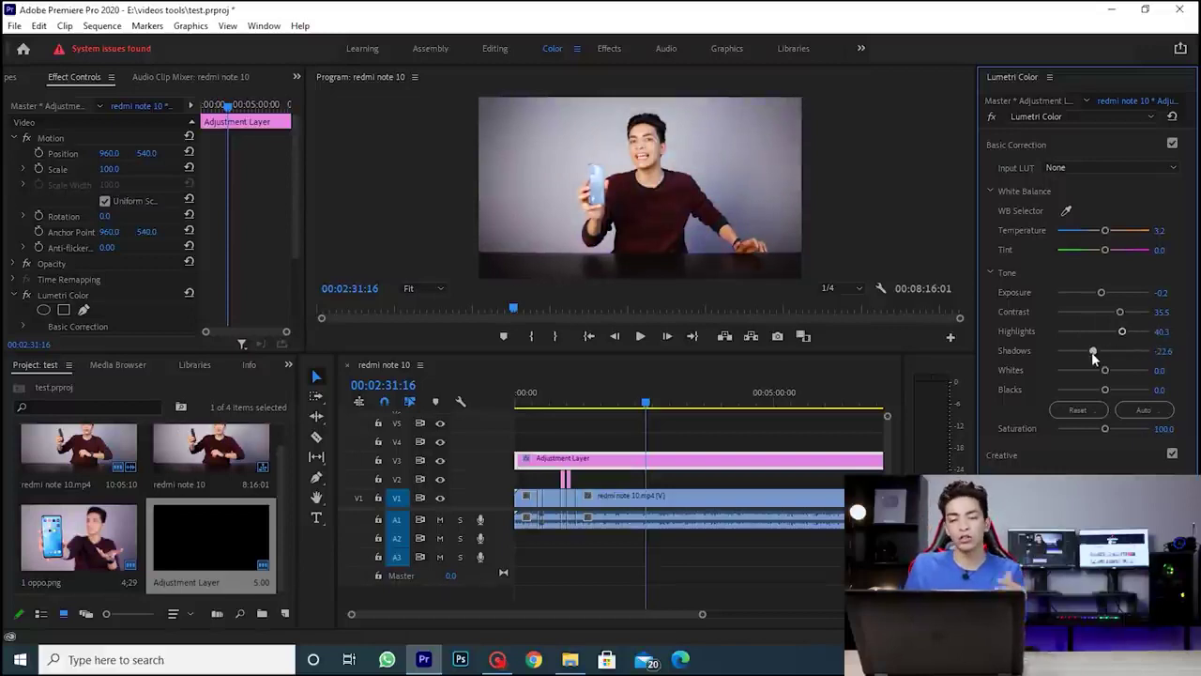
left_click_drag(1092, 353, 1114, 353)
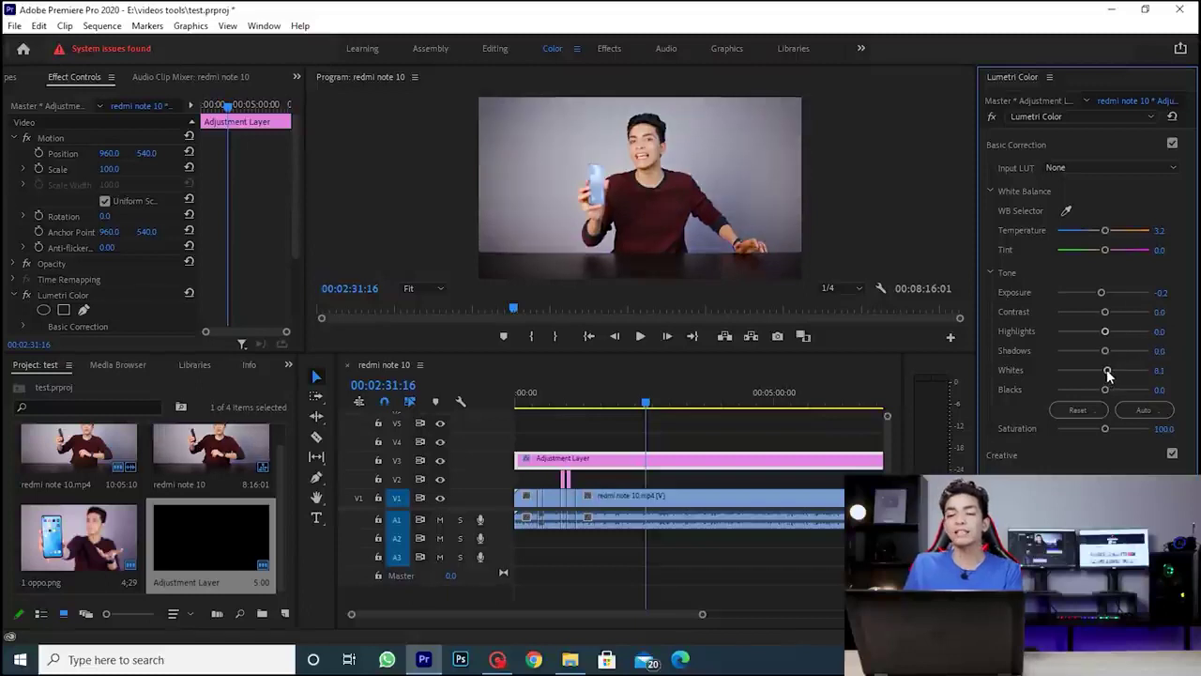
Set the adjustment layer's whites to 21, blacks to 24.2 and saturation to 95.2 in the basic correction.
mouse_move(1107, 369)
left_mouse_down()
mouse_move(1094, 372)
mouse_move(1128, 371)
mouse_move(1110, 373)
left_mouse_up()
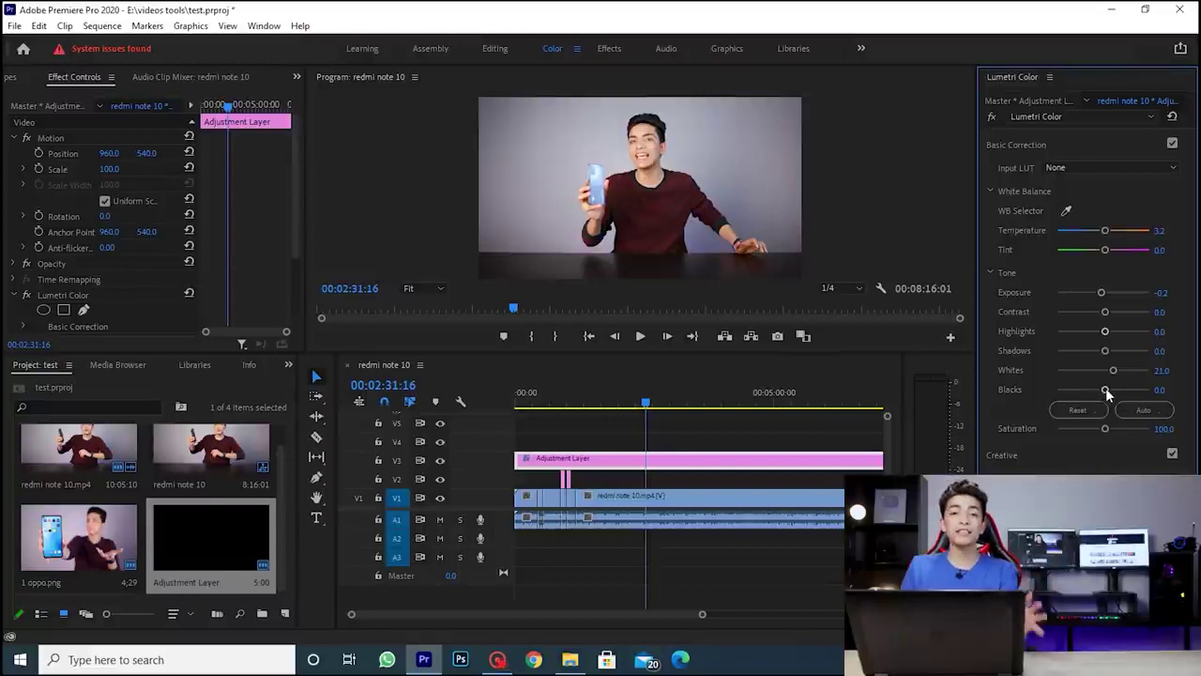
left_click_drag(1106, 388, 1102, 436)
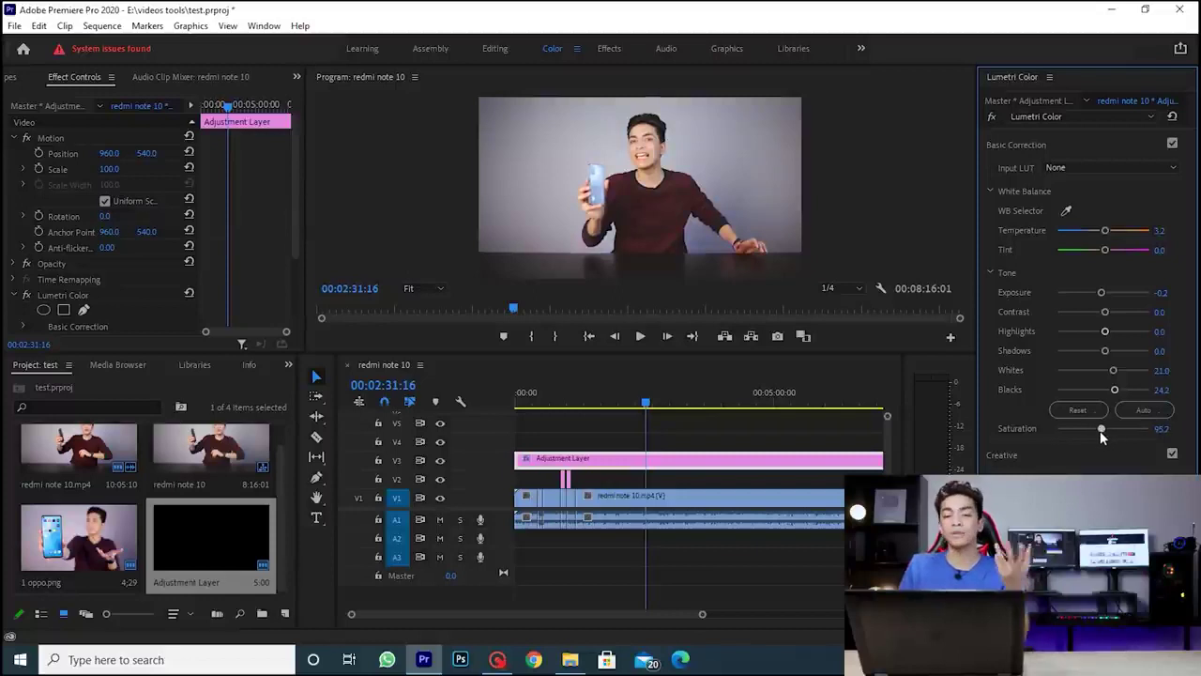
left_click(1023, 145)
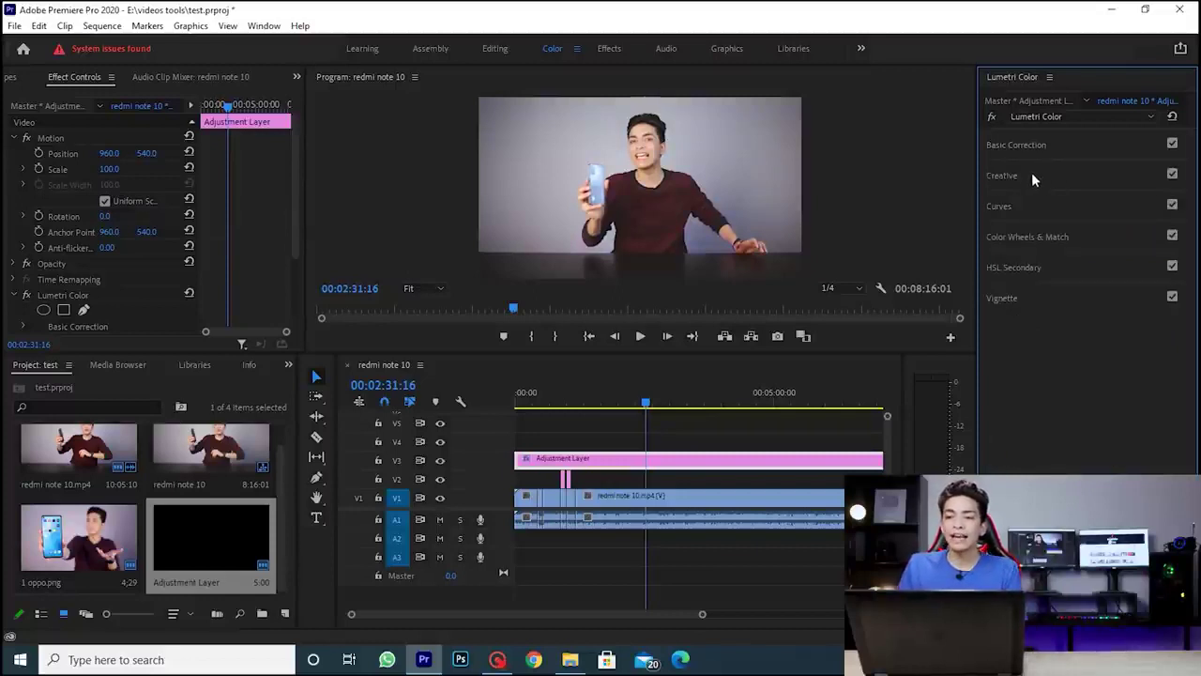
Preview several creative looks without applying one, and set the adjustment layer's creative vibrance to 6.5.
left_click(1031, 172)
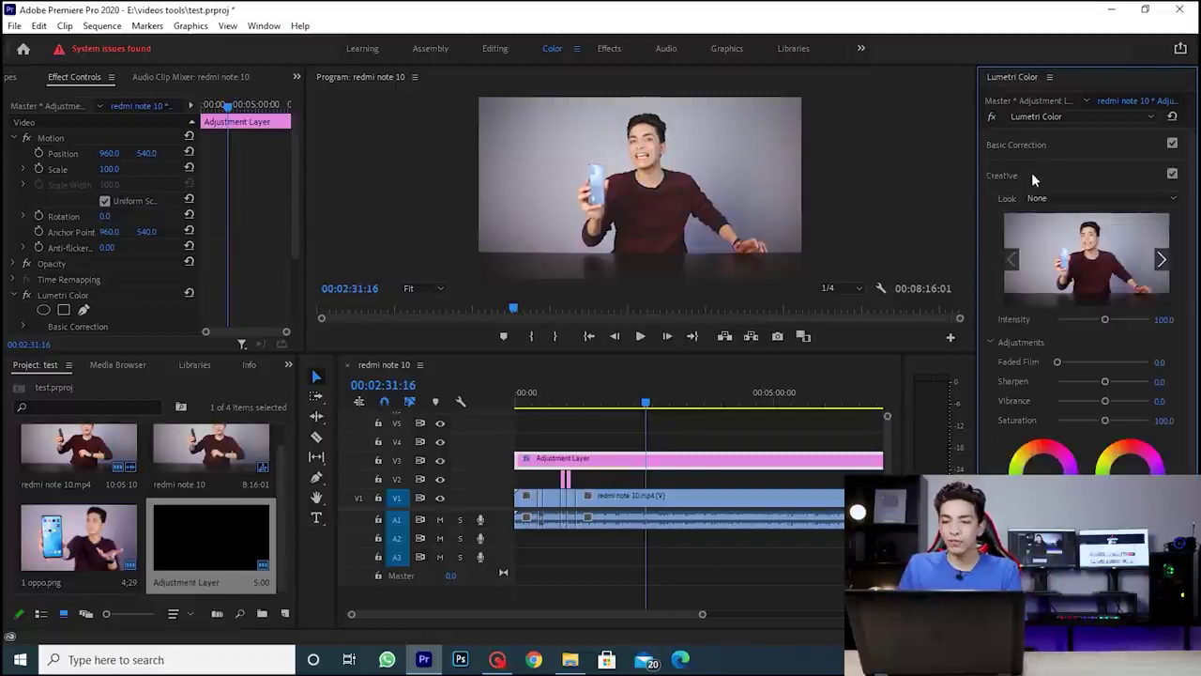
left_click(1162, 262)
left_click(1162, 263)
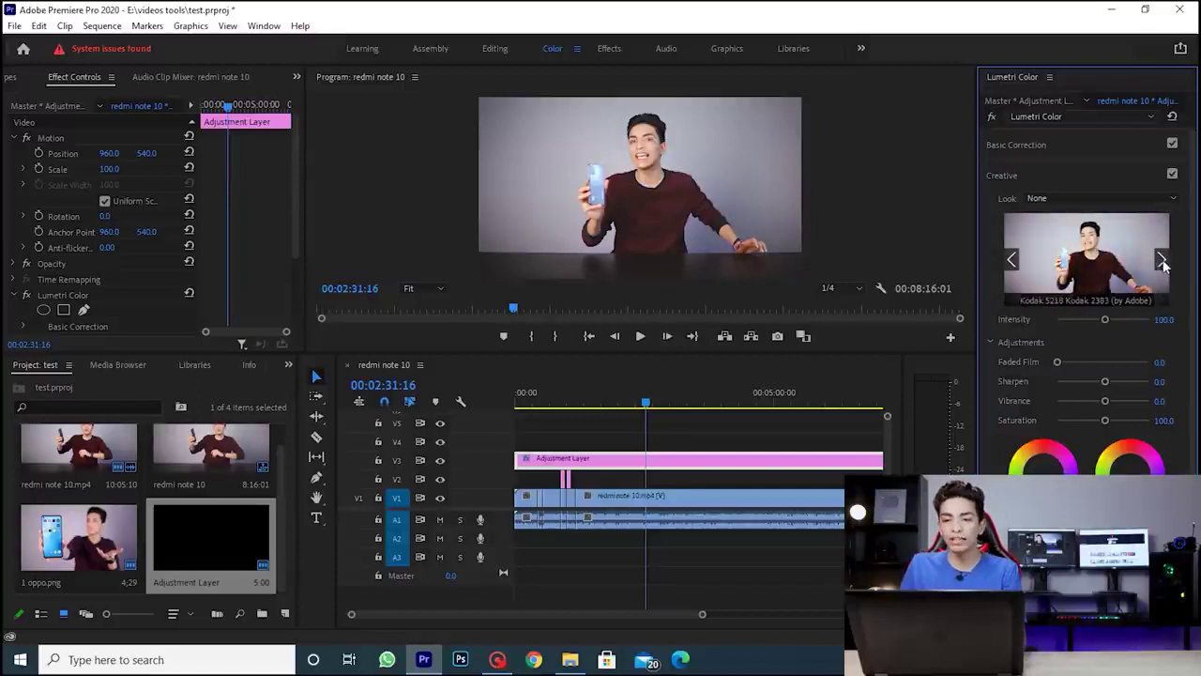
left_click(1162, 263)
left_click(1162, 263)
left_click(1162, 262)
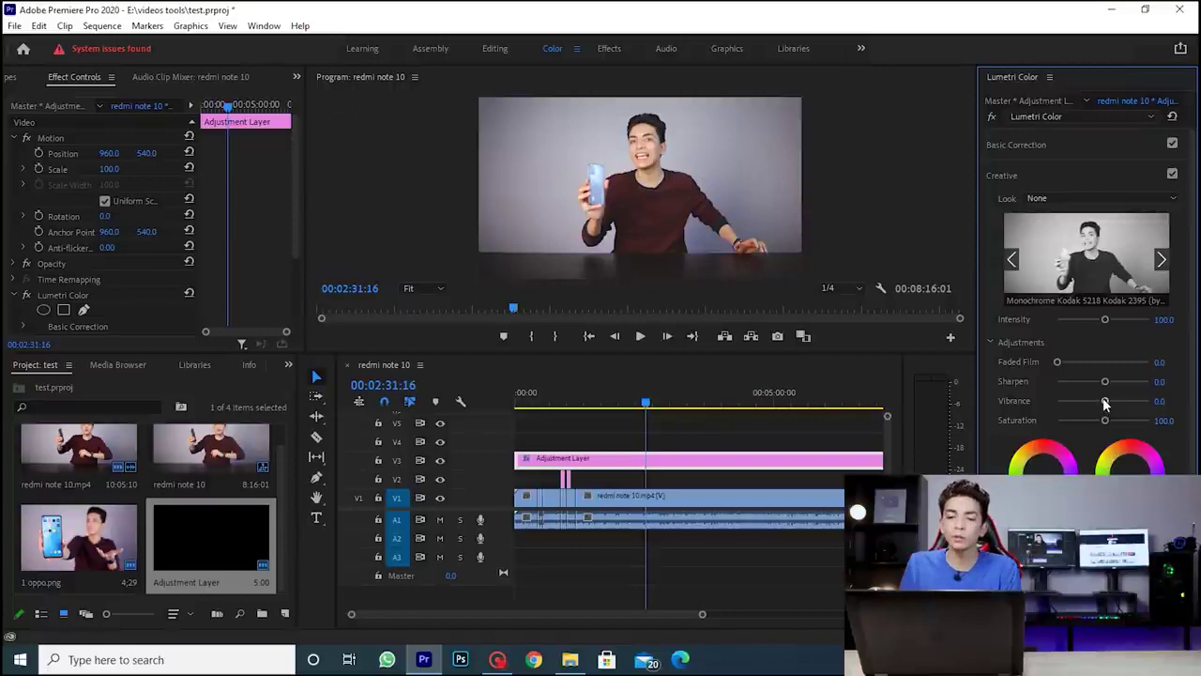
left_click_drag(1105, 400, 1114, 401)
mouse_move(1125, 404)
left_mouse_down()
mouse_move(1135, 404)
mouse_move(1105, 403)
left_mouse_up()
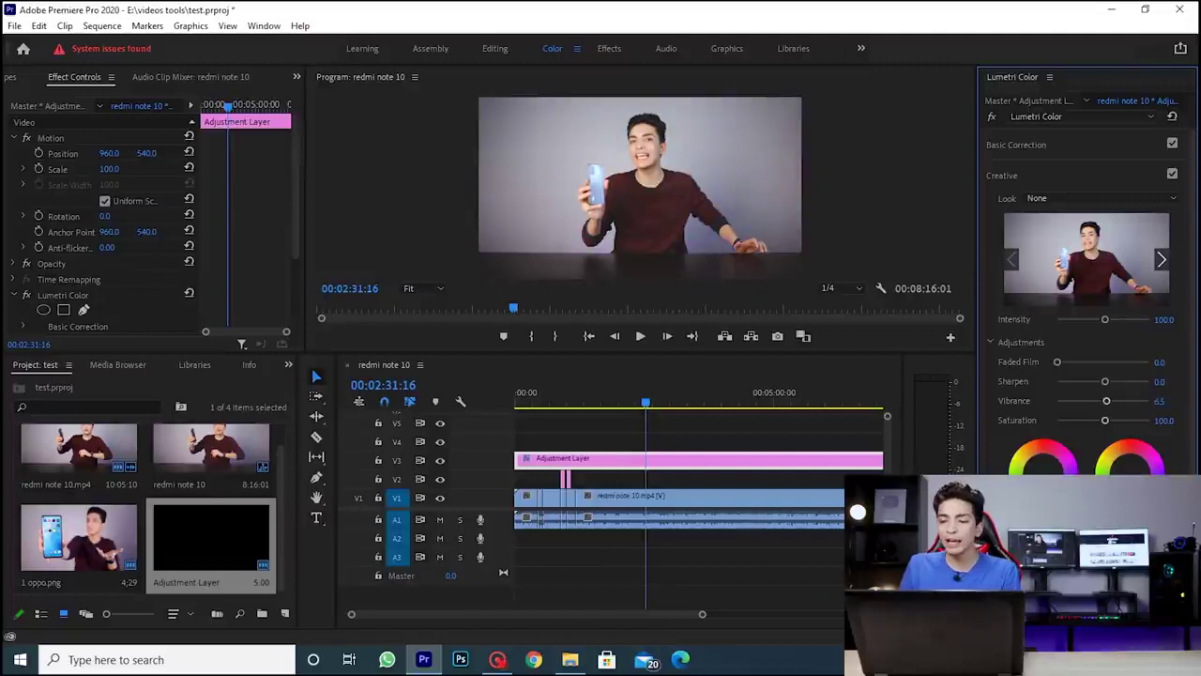
Shape the adjustment layer's white RGB curve with a highlight point, a shadow point and a slightly raised midtone point.
left_click(1042, 570)
scroll(1081, 382, "down", 2)
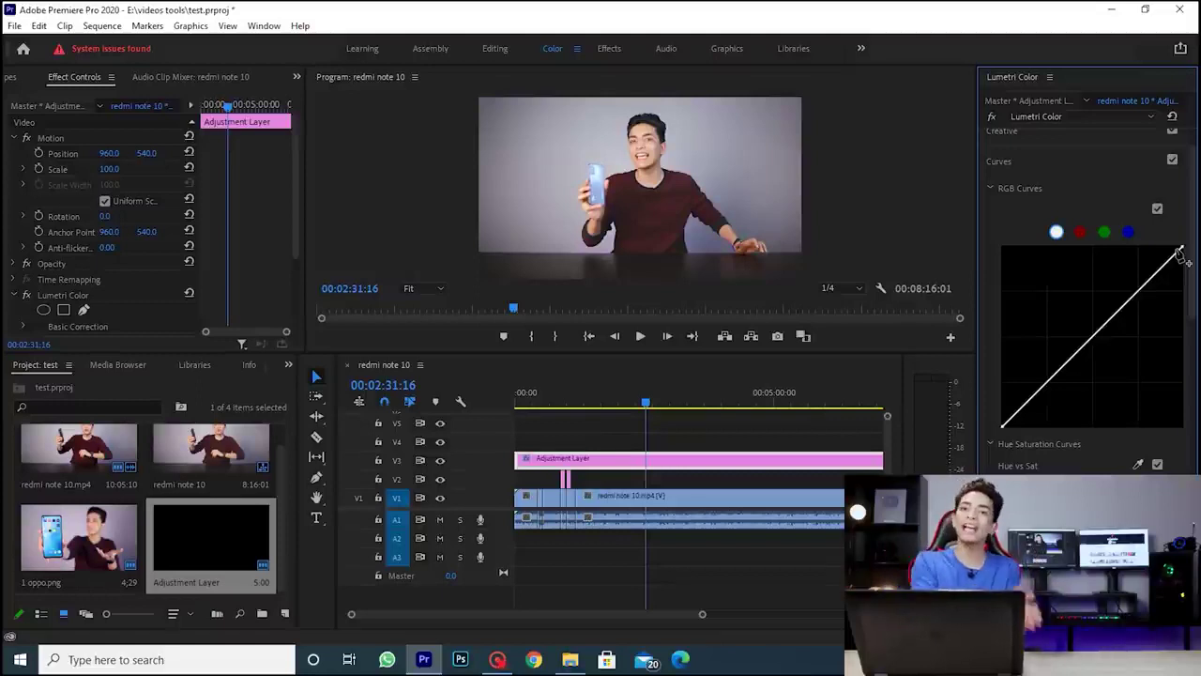
left_click(1149, 279)
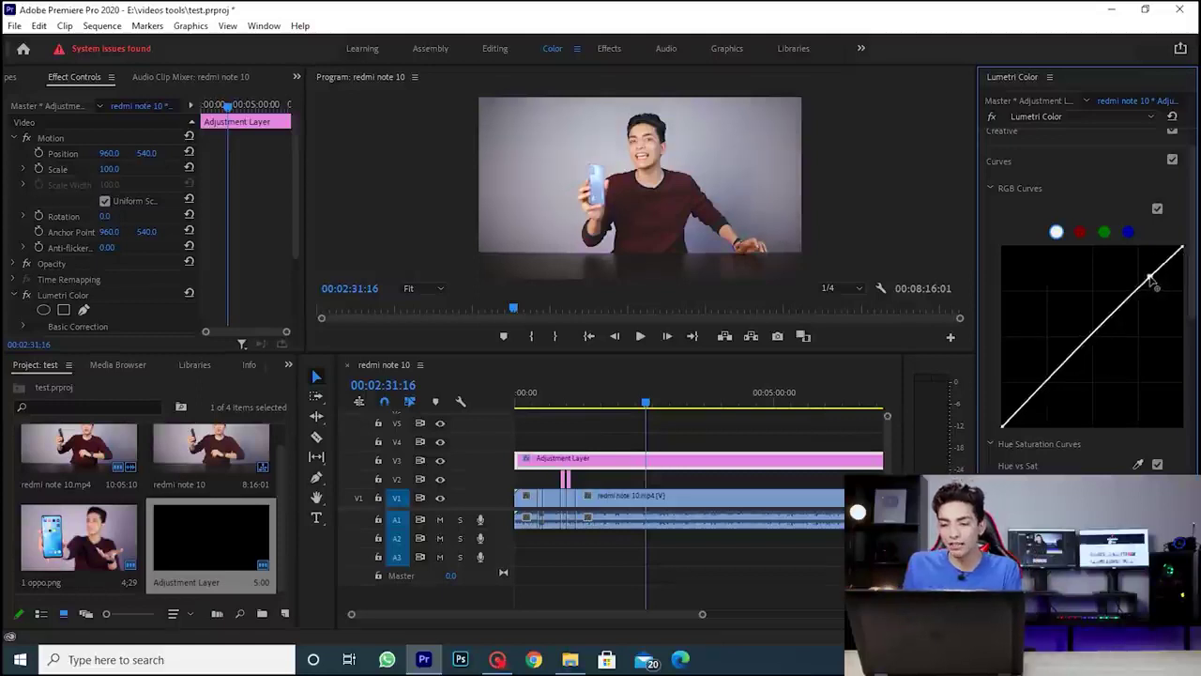
left_click(1044, 386)
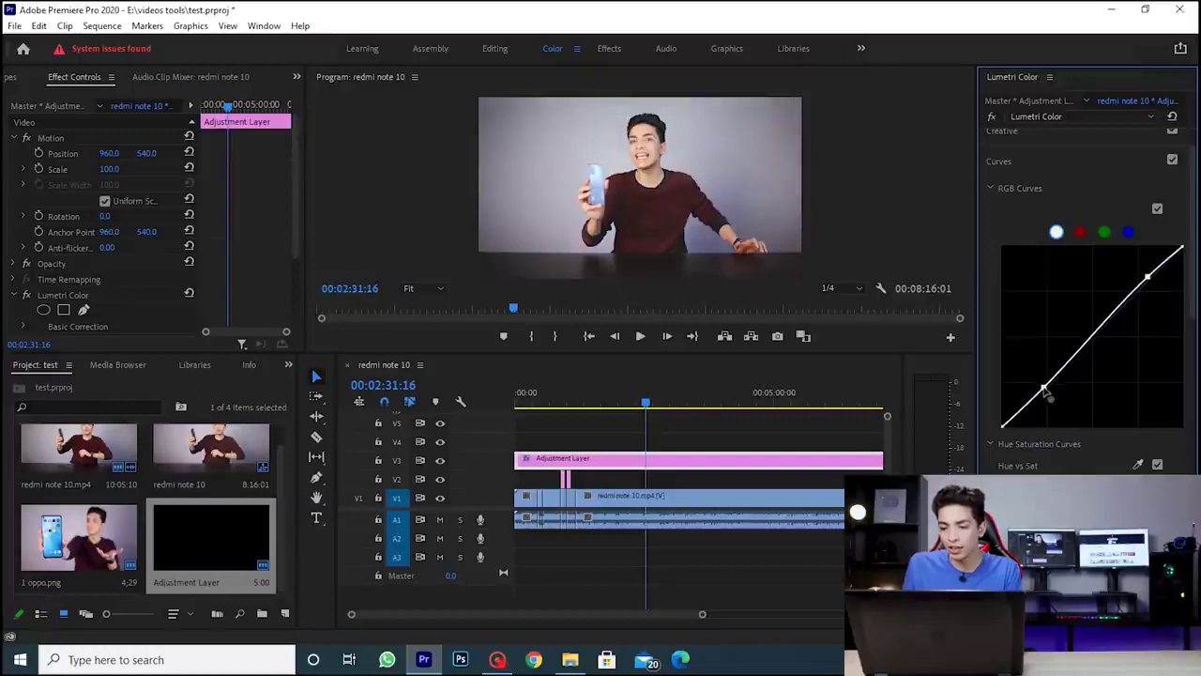
left_click(1094, 329)
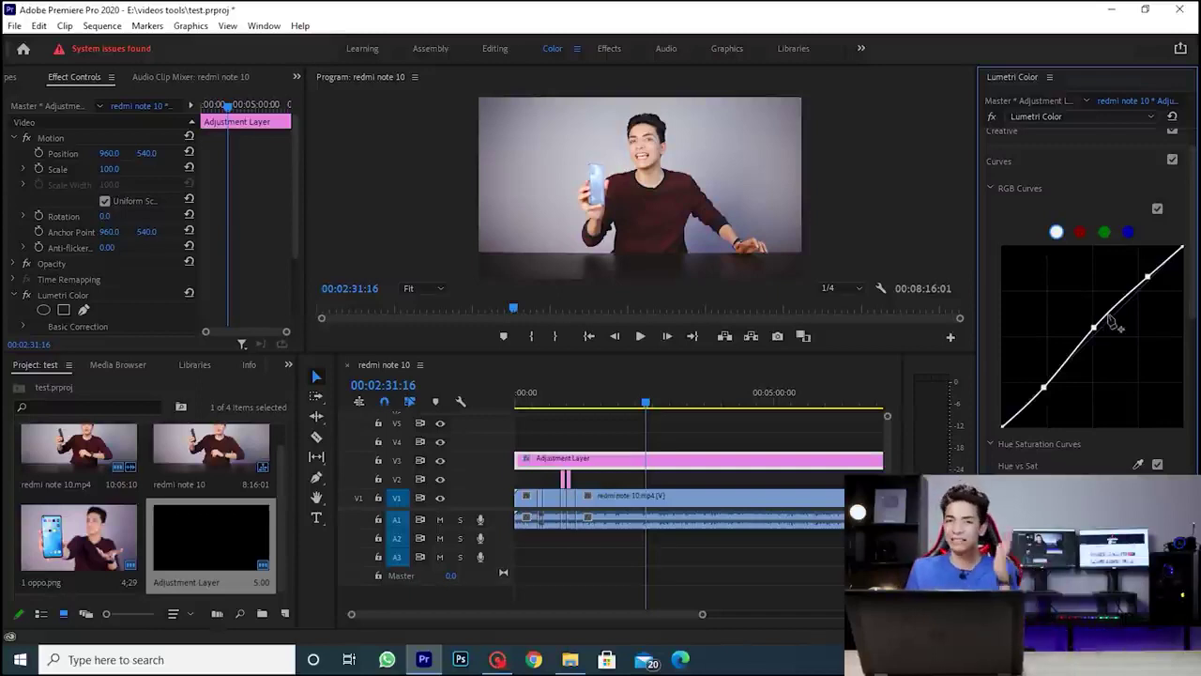
Collapse the Curves section and open the Color Wheels & Match controls.
left_click(1043, 161)
left_click(1065, 236)
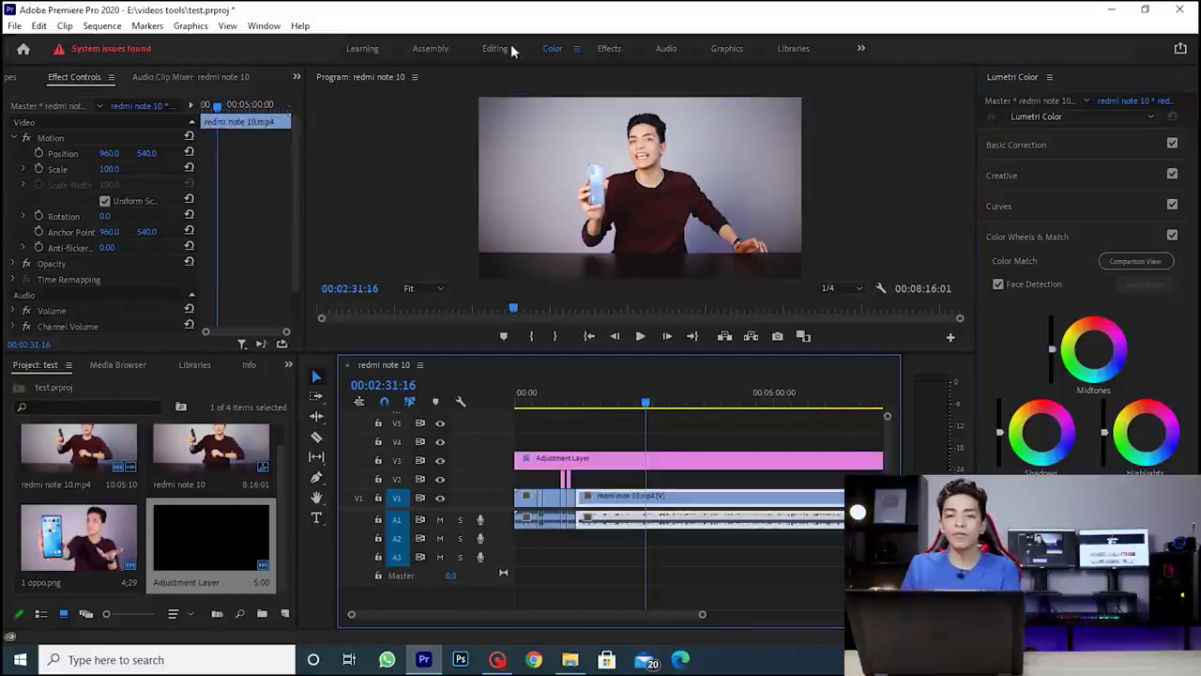
Switch to the Editing workspace.
left_click(496, 51)
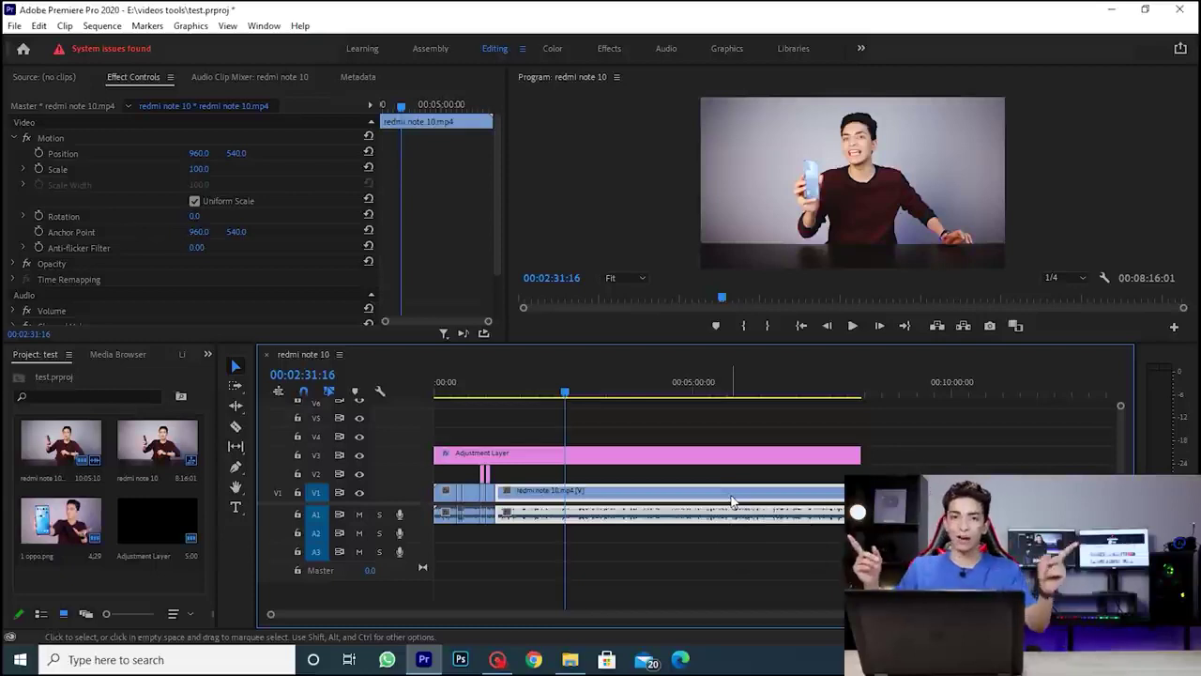
Set the speed of the long redmi note 10.mp4 clip on V1 to 400% and play back the sped-up part.
right_click(597, 506)
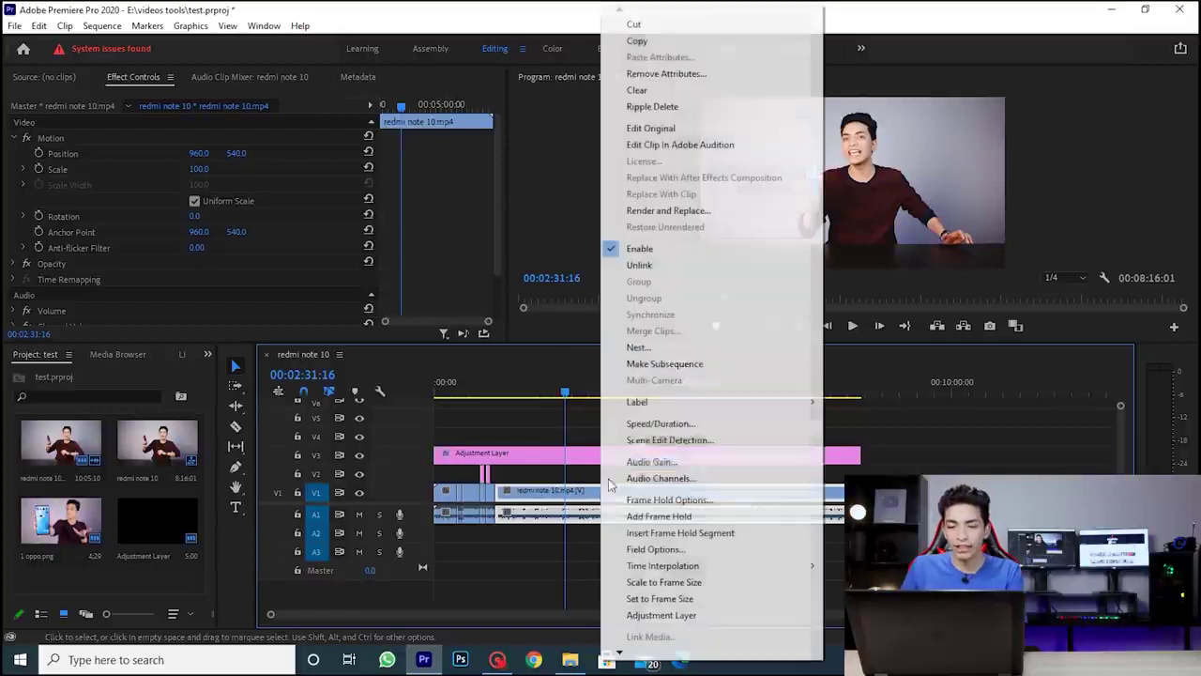
left_click(699, 427)
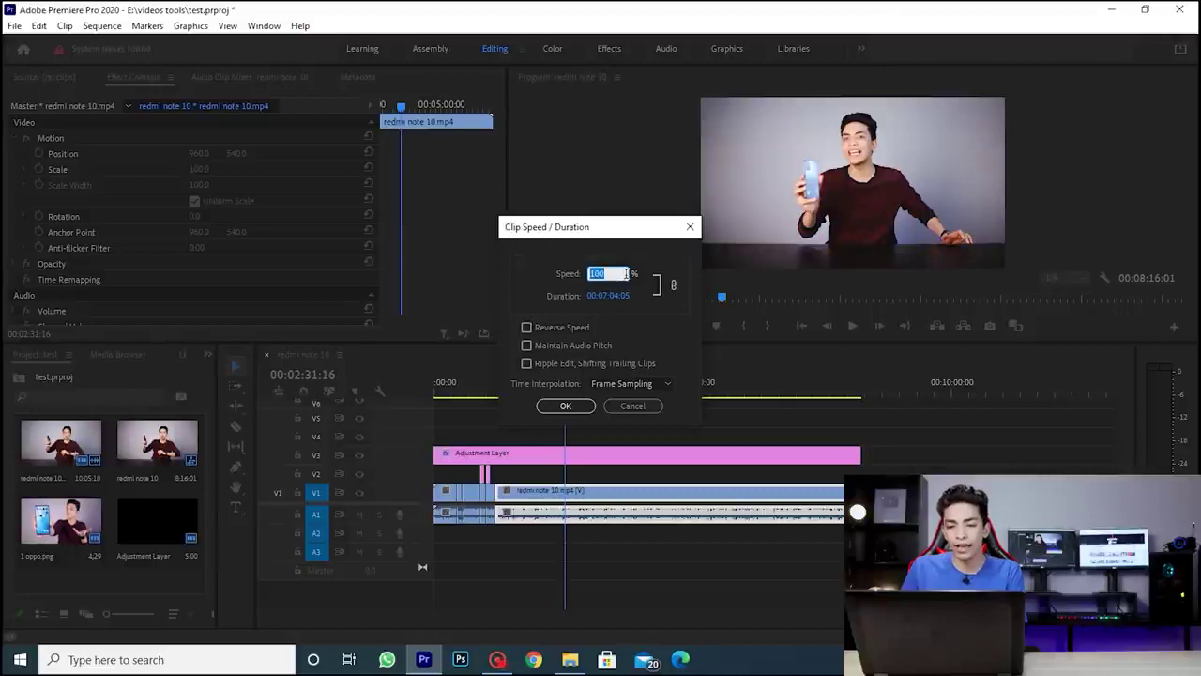
type("400")
key("Return")
left_click(503, 392)
key("space")
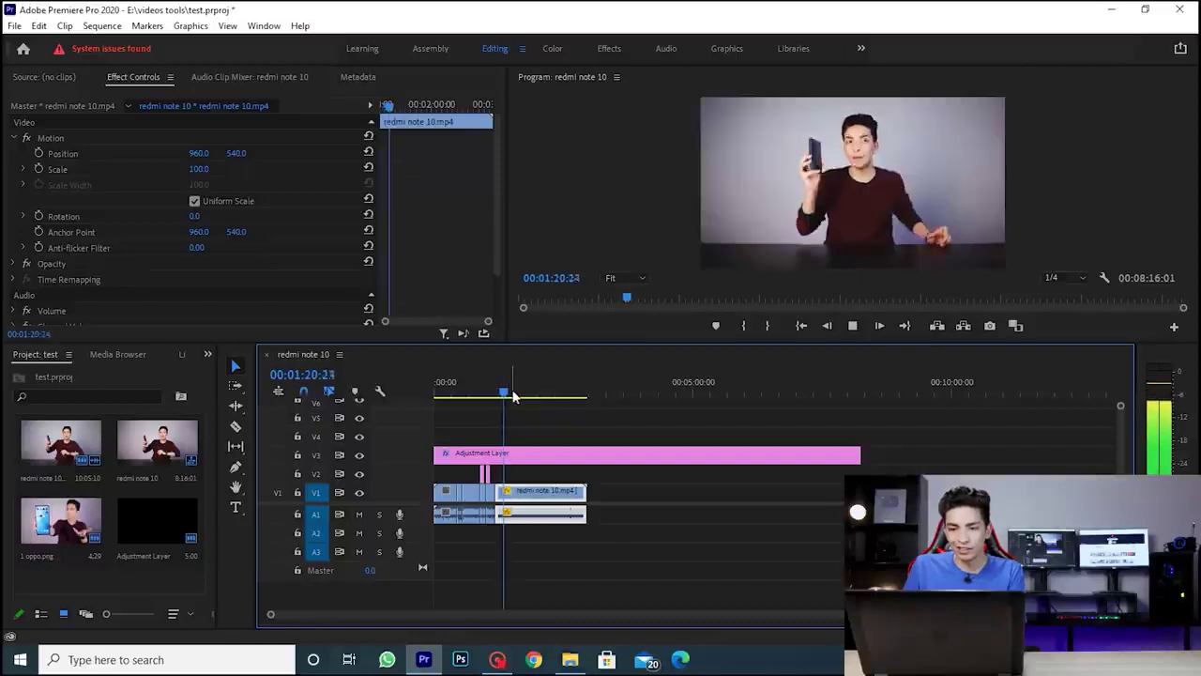
key("space")
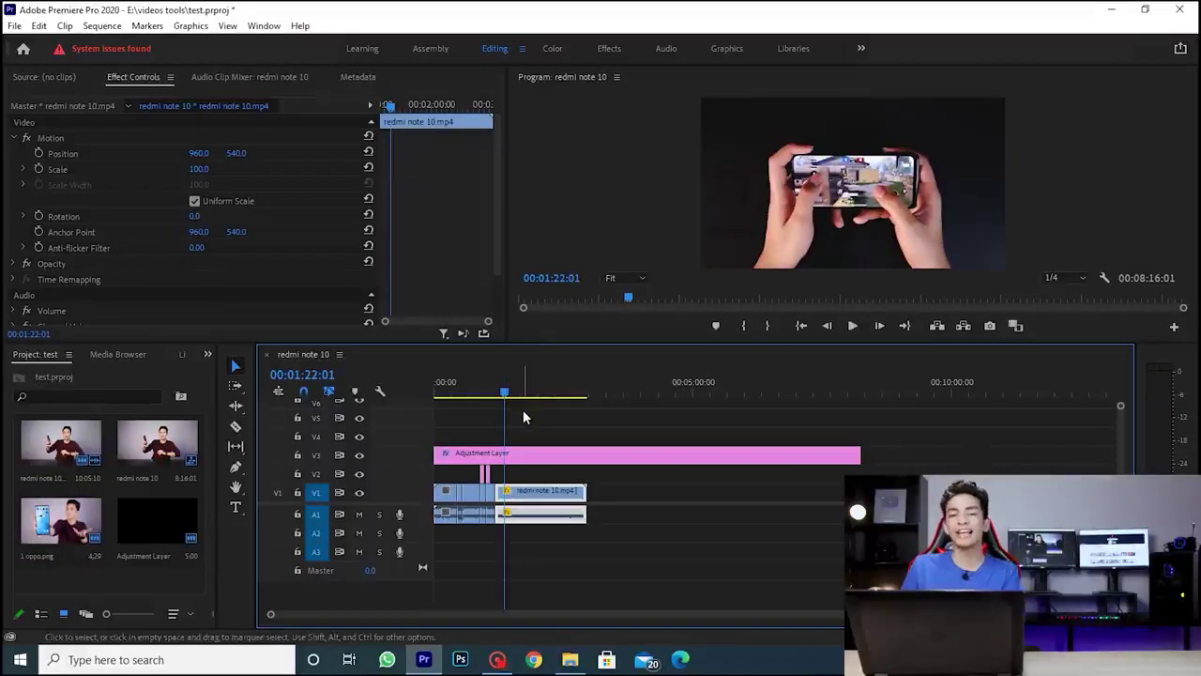
Turn on Reverse Speed for the sped-up redmi note 10.mp4 clip on V1.
right_click(555, 505)
left_click(622, 423)
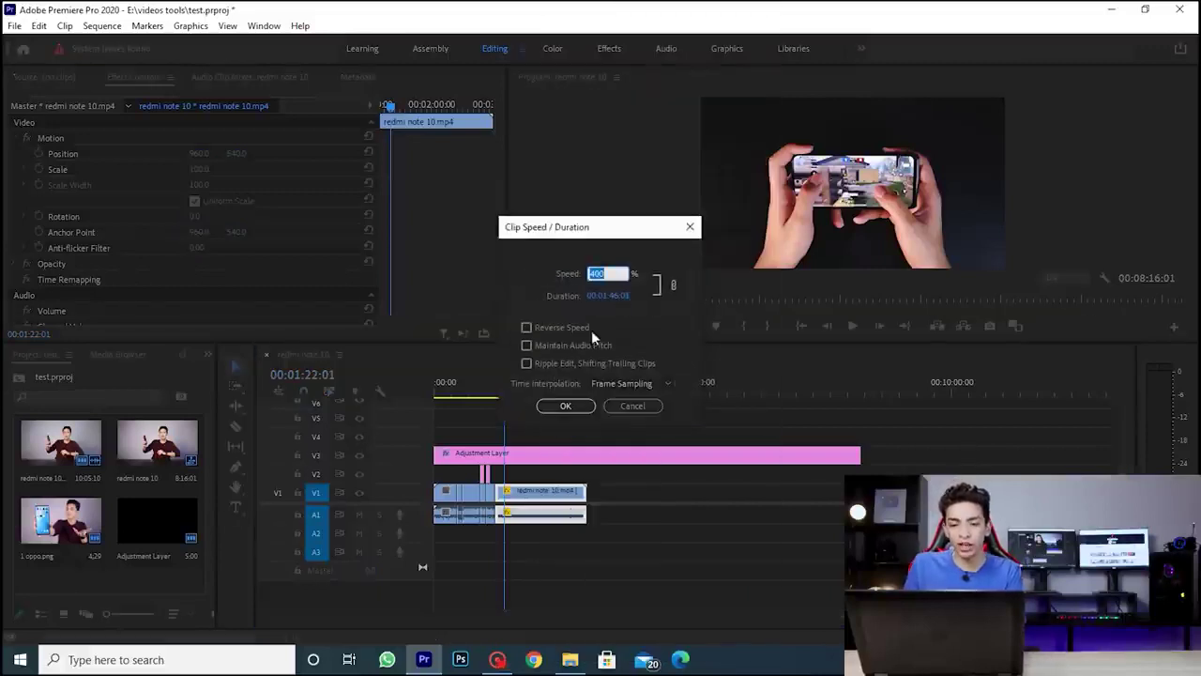
left_click(563, 328)
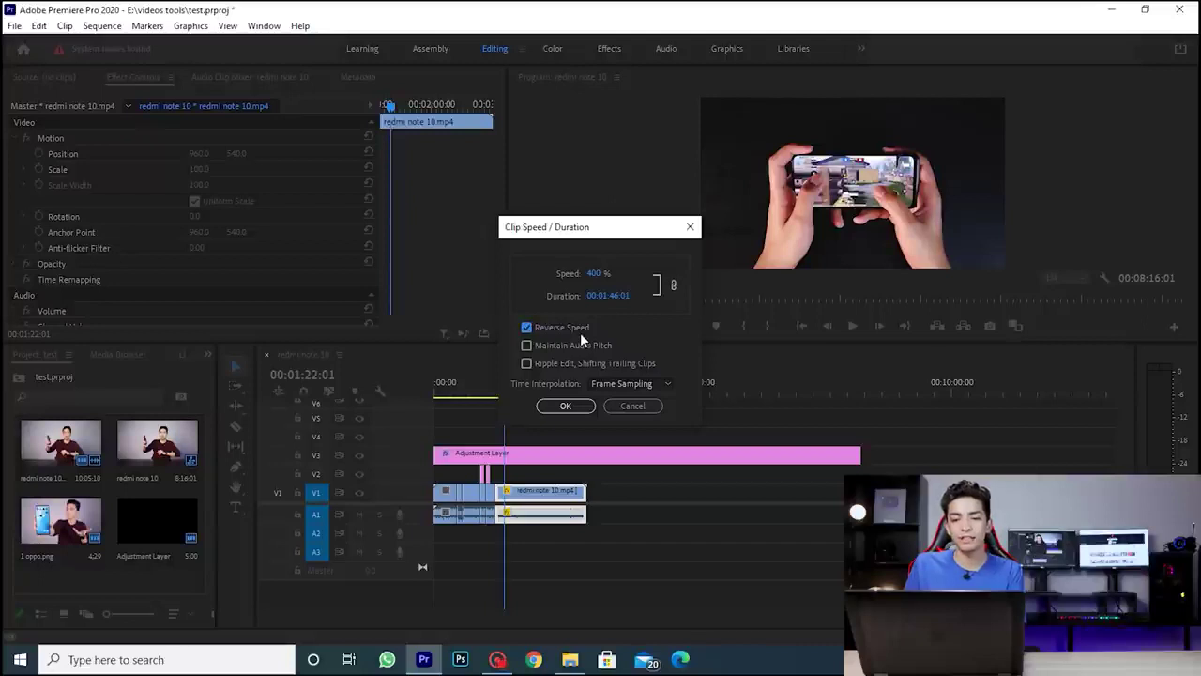
left_click(569, 407)
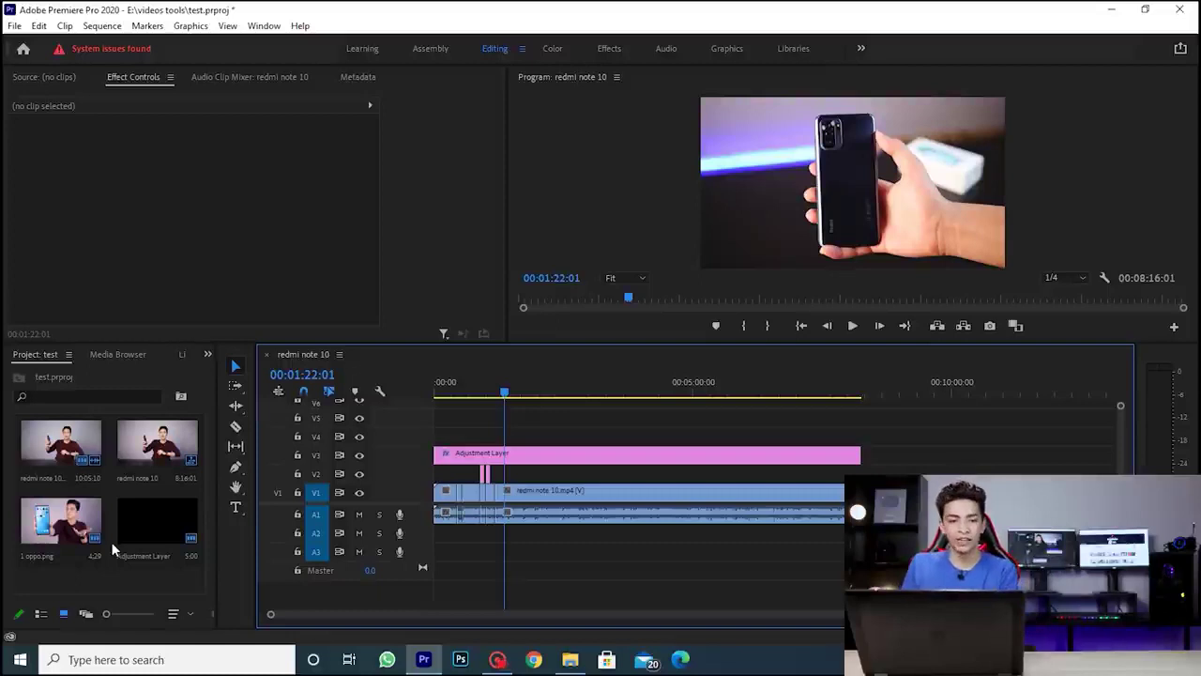
Import the green-screen camcorder video and place it on V4 above the adjustment layer, with the playhead at 00:04:39:21 inside it.
double_click(111, 490)
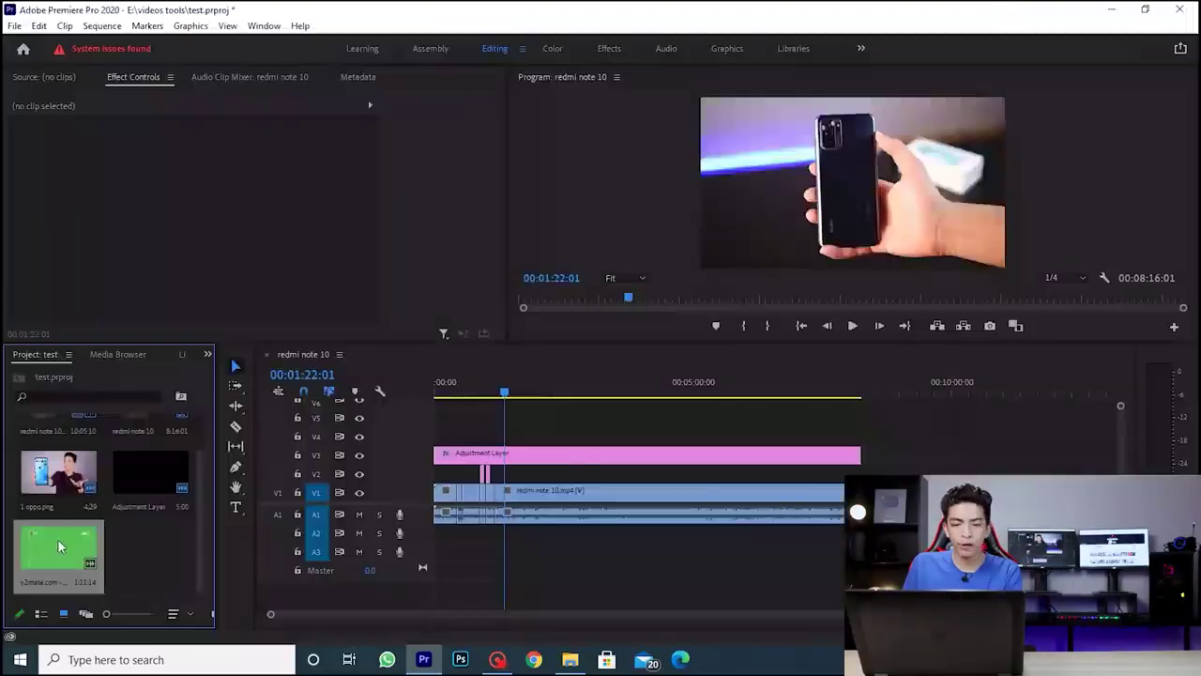
left_click_drag(58, 549, 668, 433)
left_click(676, 392)
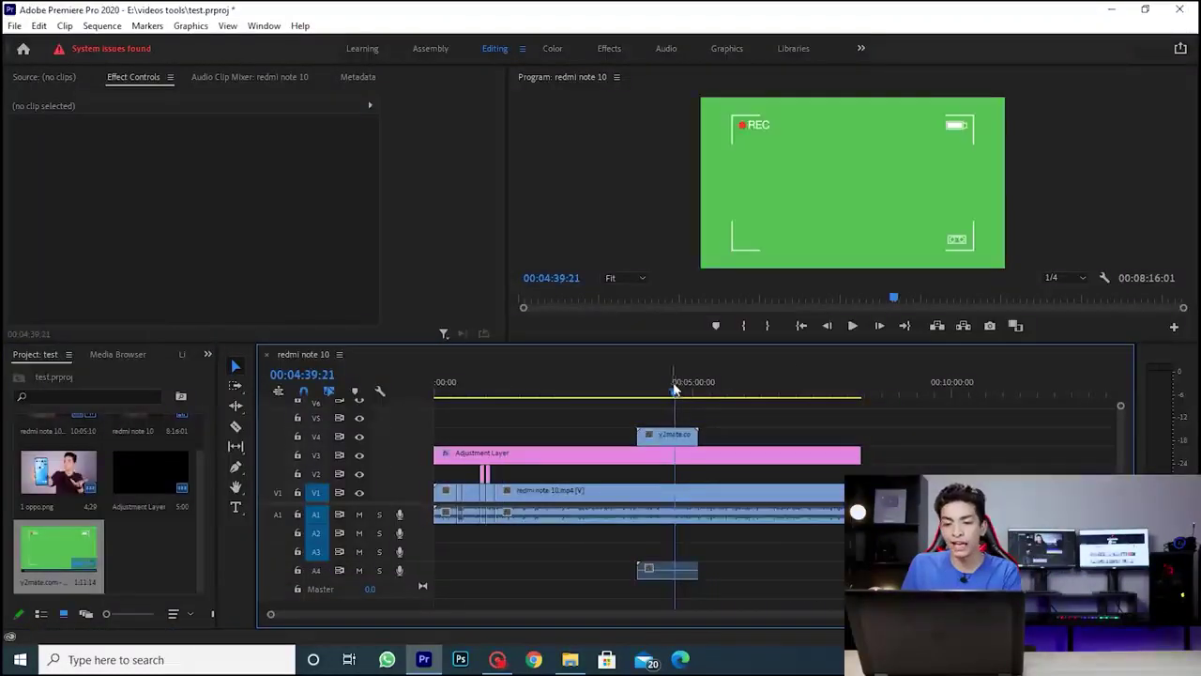
Search the effects for "ultra" and apply Ultra Key to the green-screen camcorder clip on V4.
left_click(208, 355)
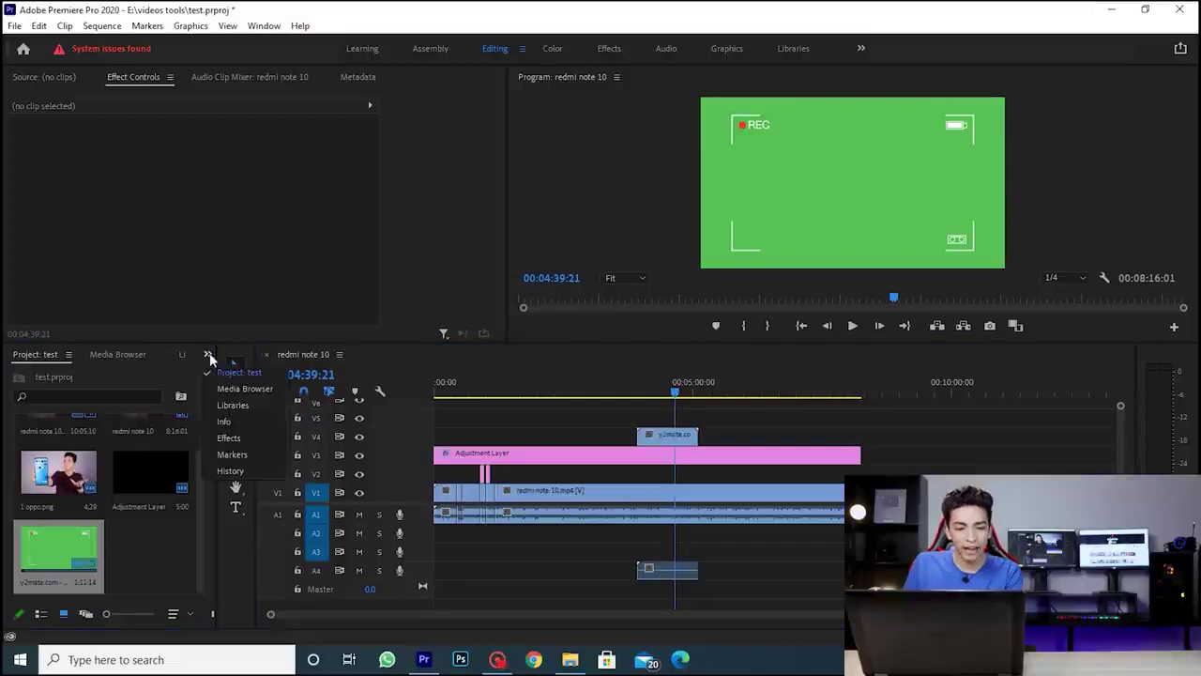
left_click(228, 437)
type("ultra")
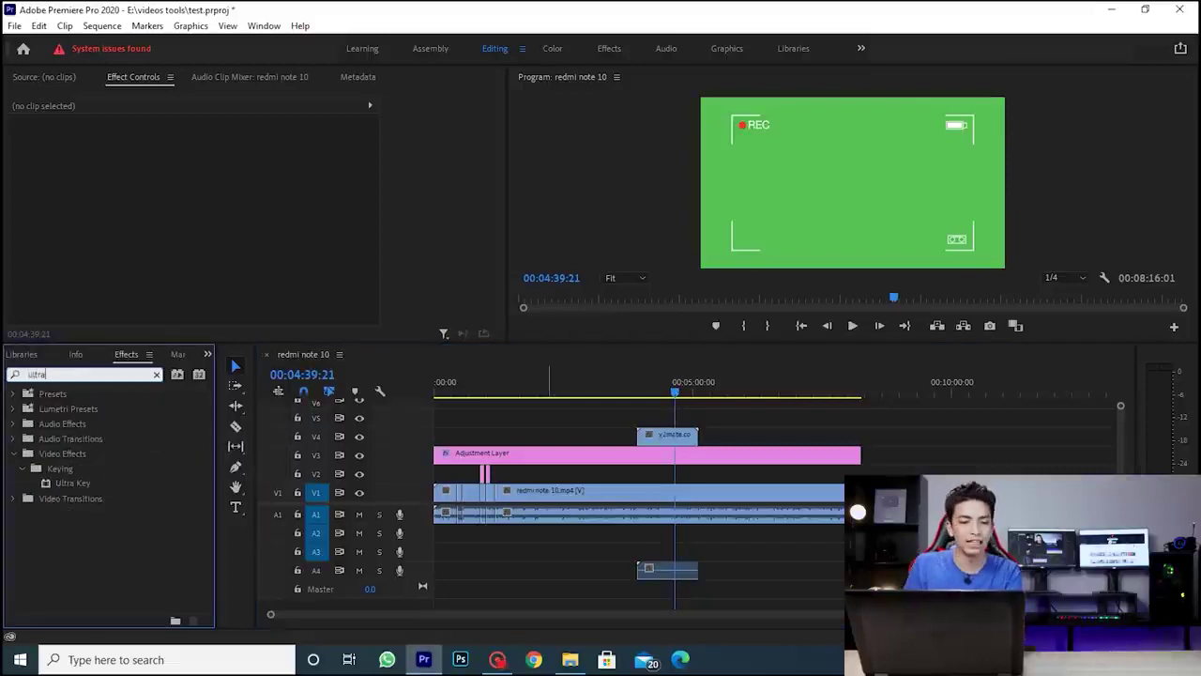
left_click(93, 481)
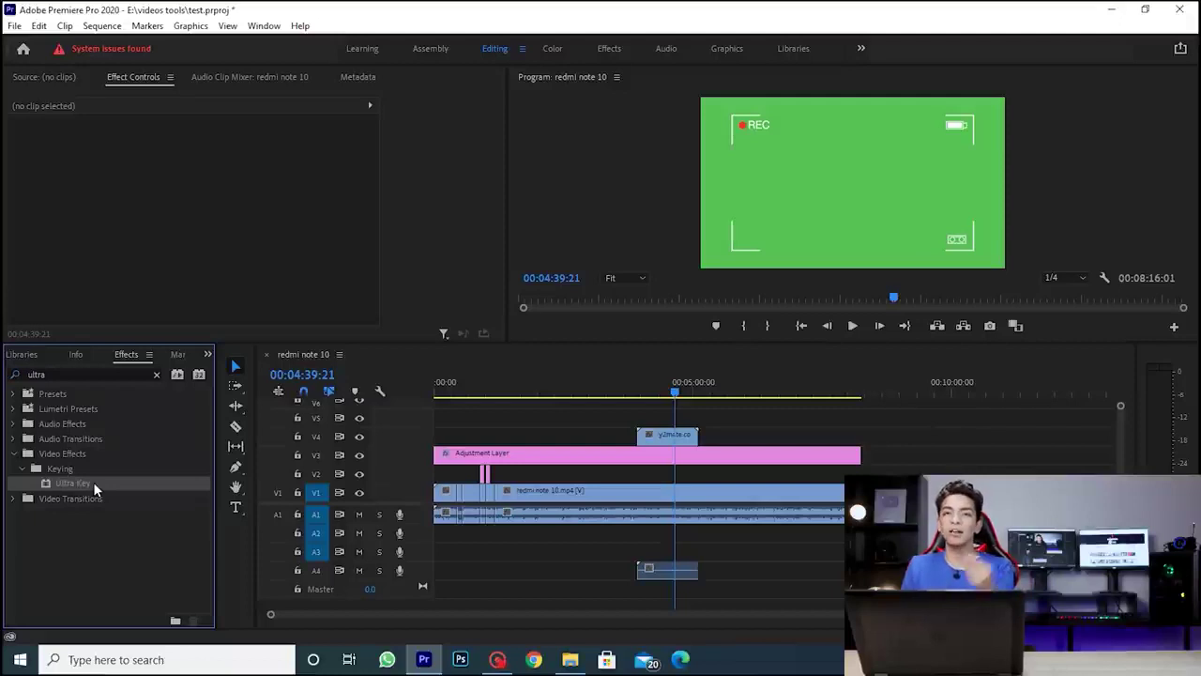
left_click_drag(93, 481, 677, 437)
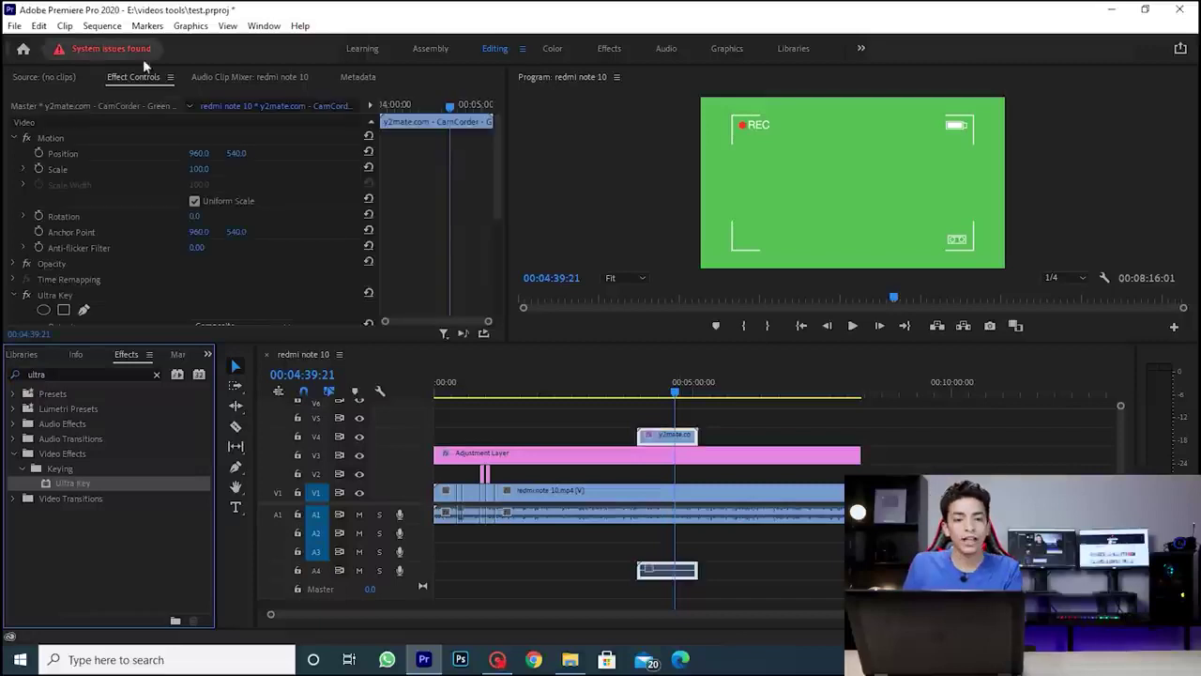
Sample the clip's green background as the Ultra Key key color and change the keying setting to Aggressive.
scroll(249, 148, "down", 5)
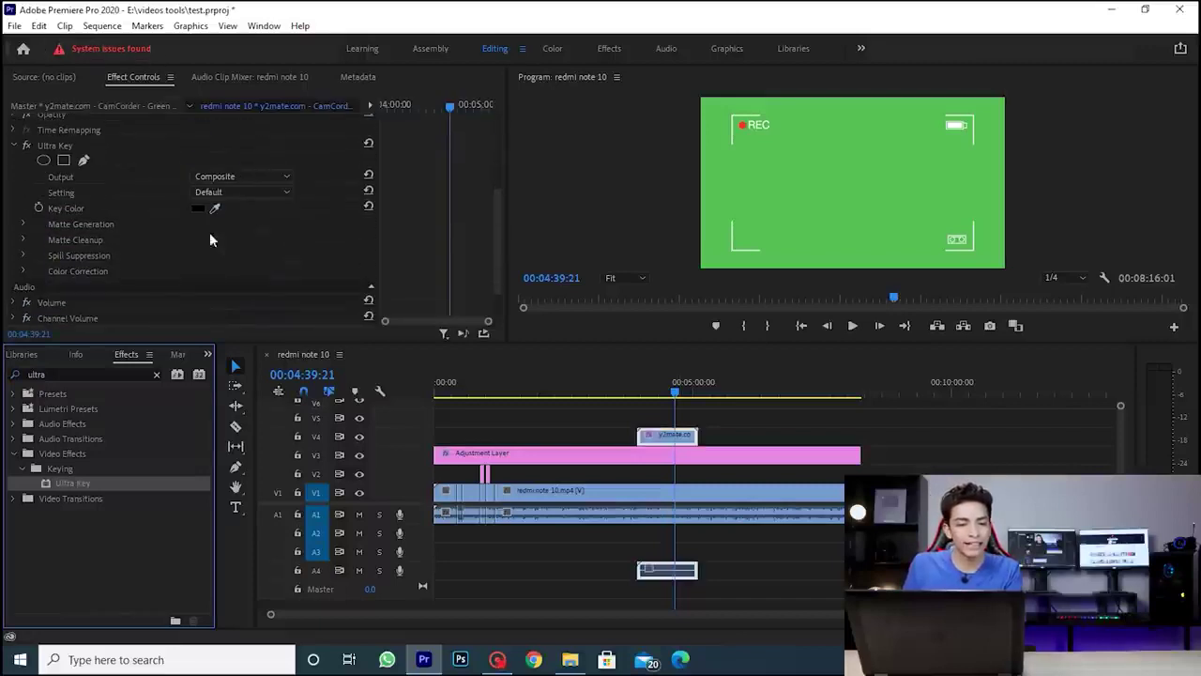
scroll(216, 230, "up", 1)
left_click_drag(216, 230, 874, 187)
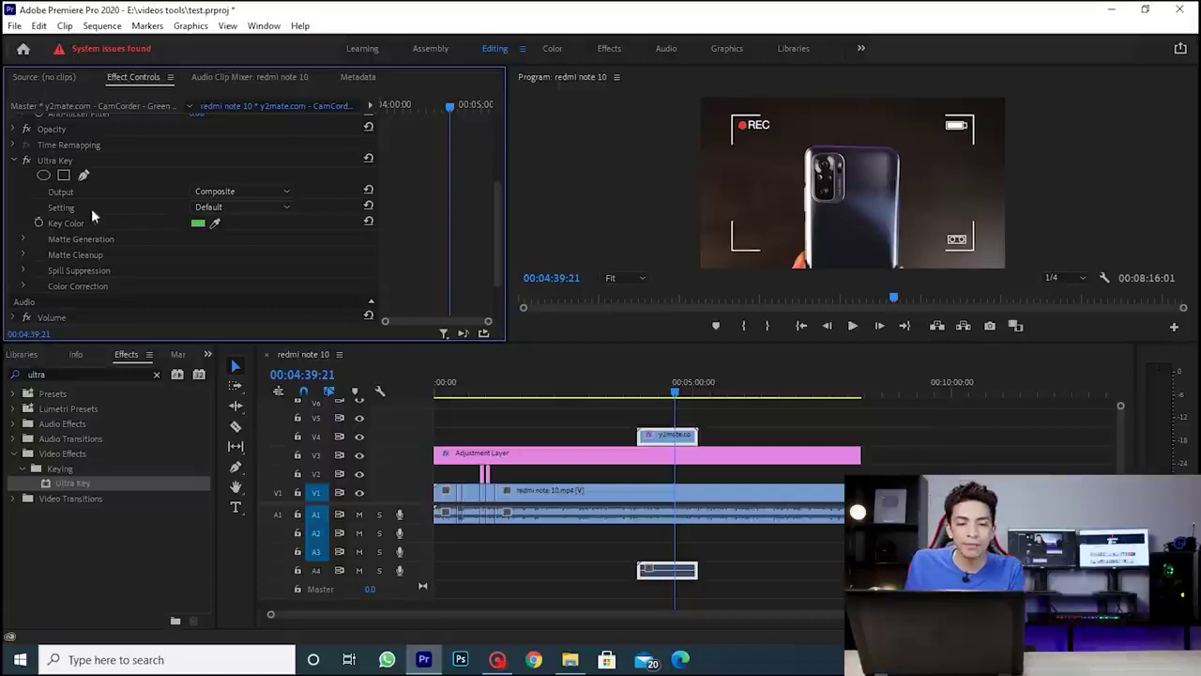
left_click(234, 208)
left_click(252, 249)
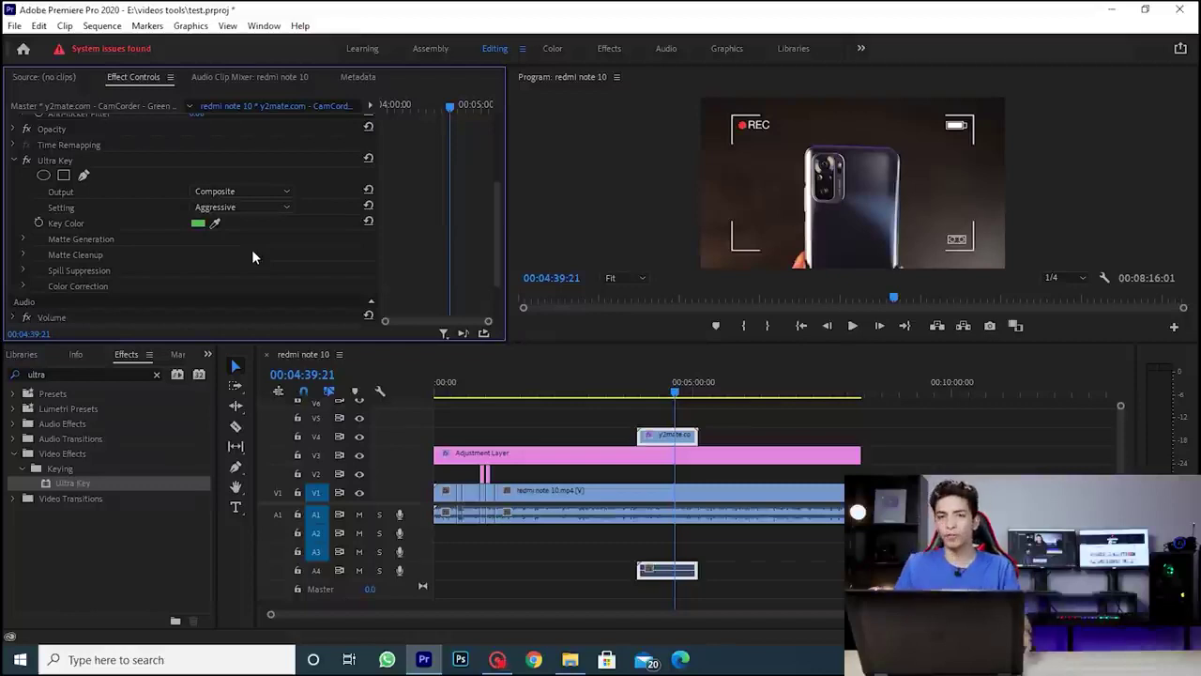
Open the export settings for the sequence and review the H.264 presets, keeping Match Source - High bitrate.
left_click(610, 490)
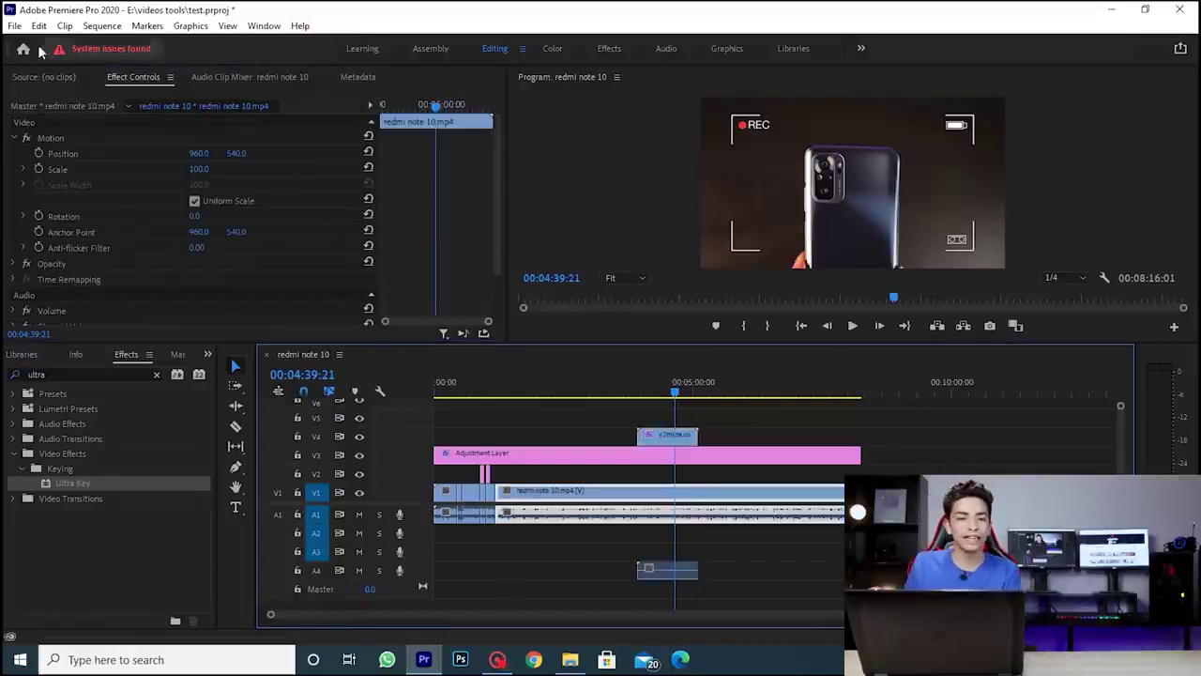
left_click(14, 27)
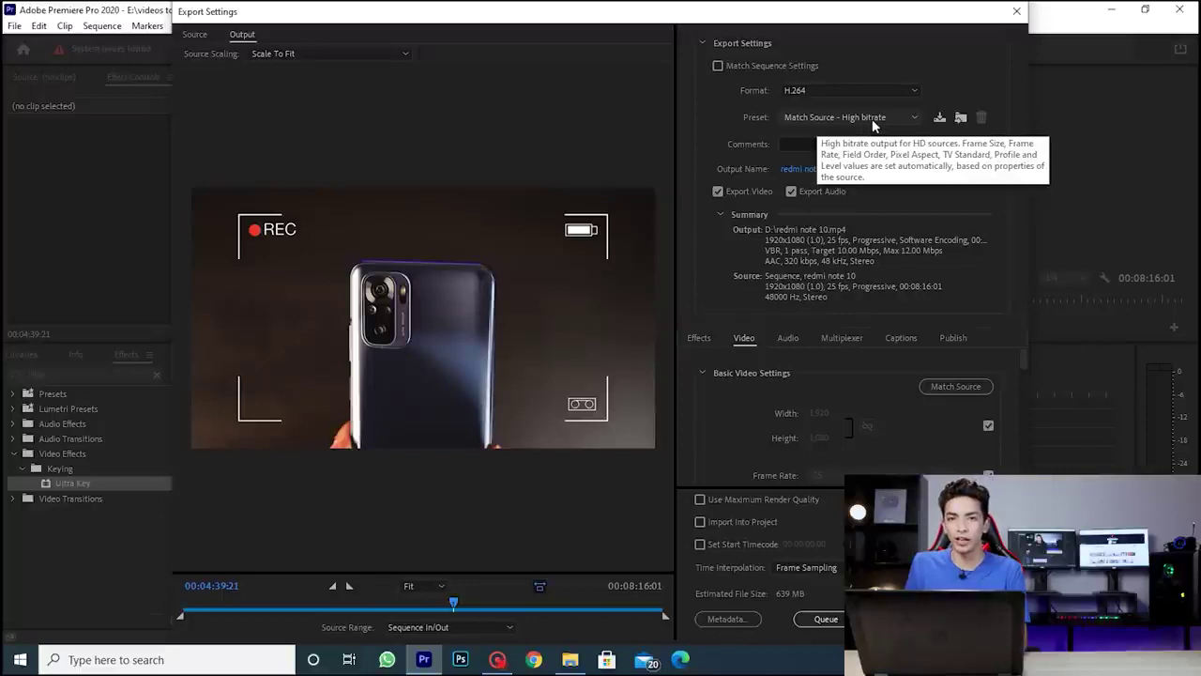
left_click(873, 121)
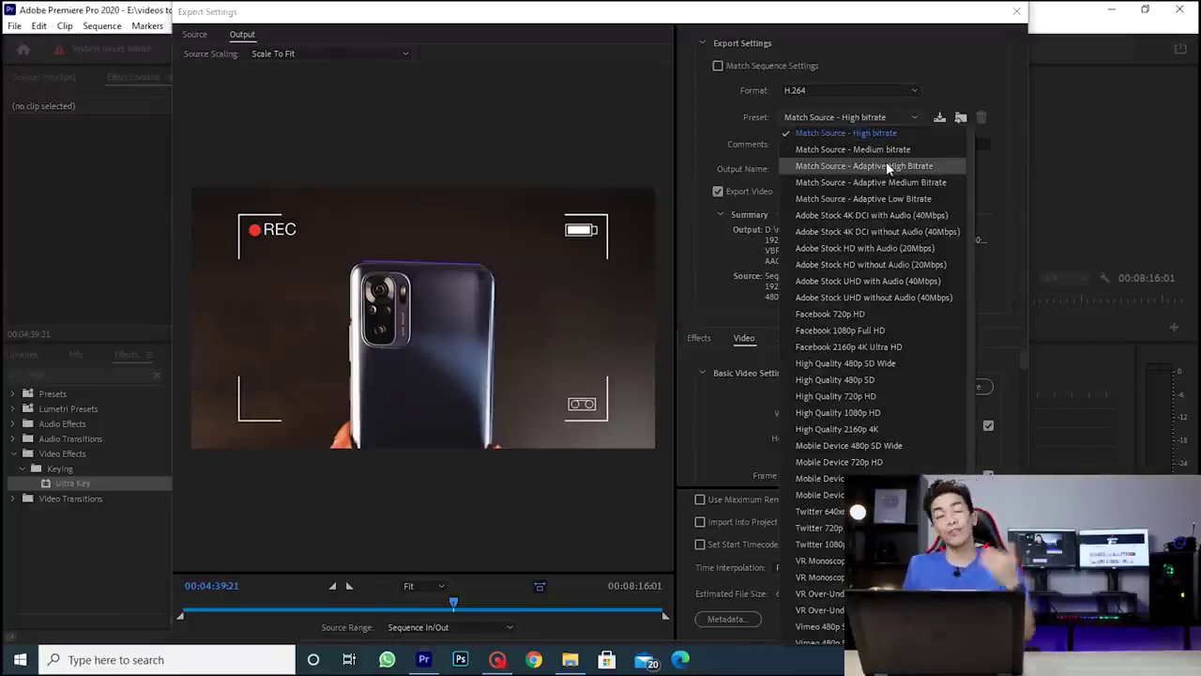
scroll(849, 361, "down", 3)
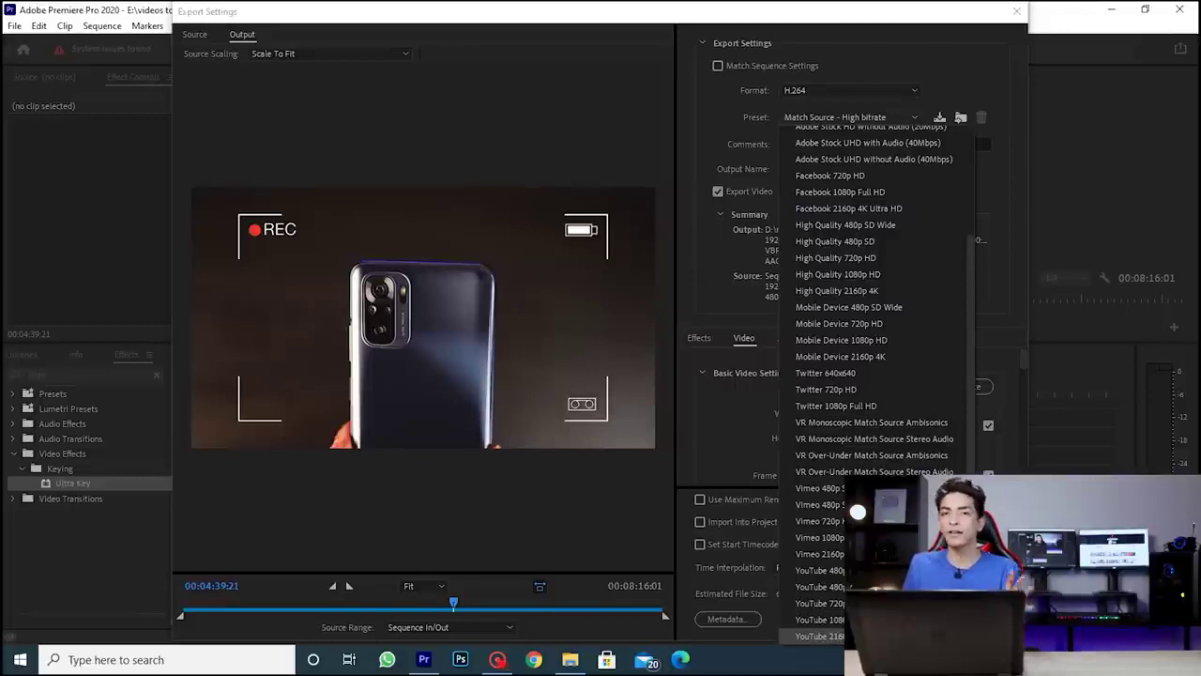
left_click(780, 175)
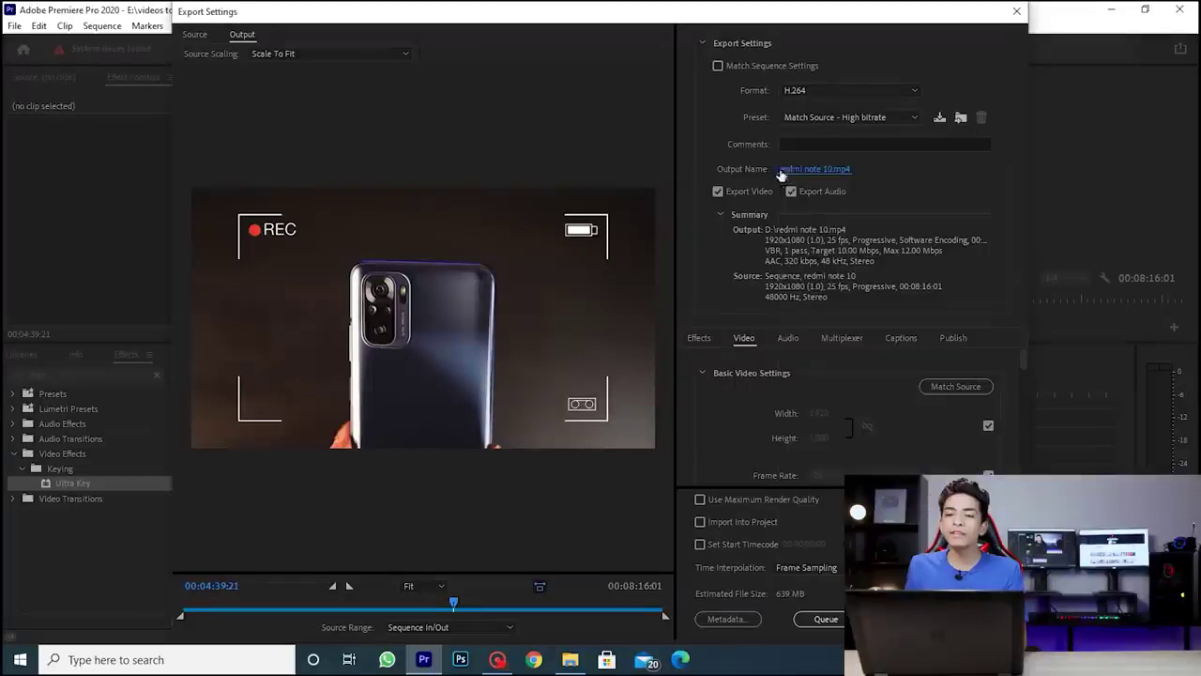
Set the output file name to "export video" on the Desktop and start exporting the sequence.
left_click(840, 174)
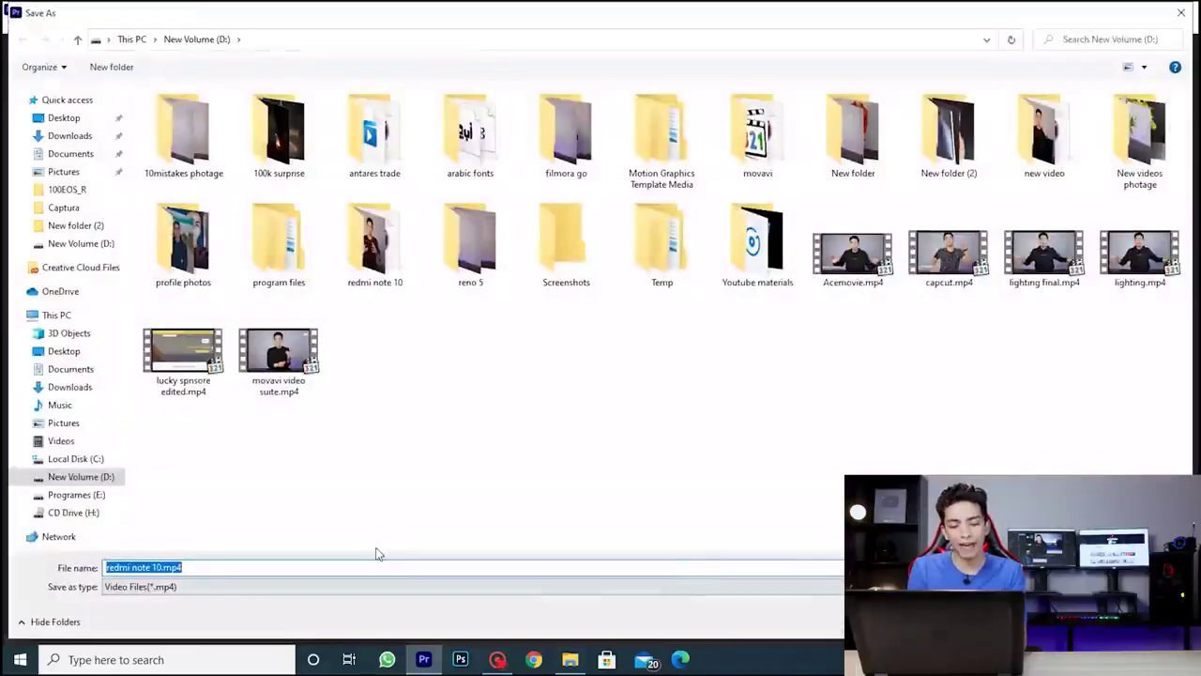
type("export video")
left_click(58, 119)
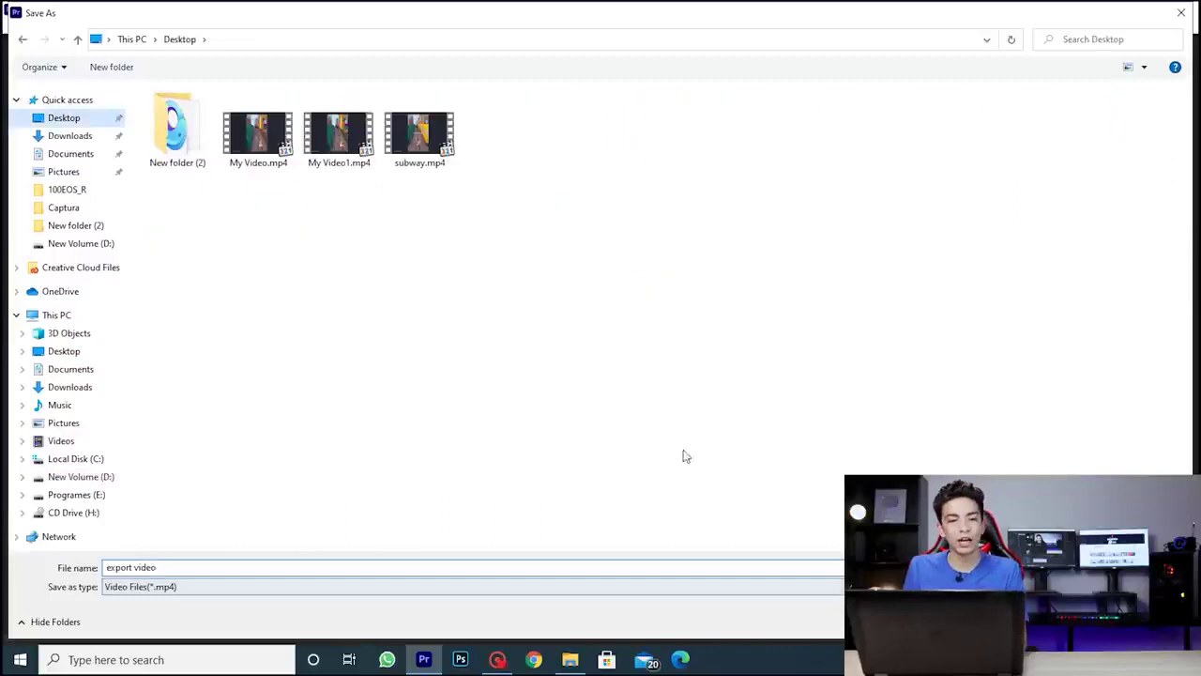
key("Return")
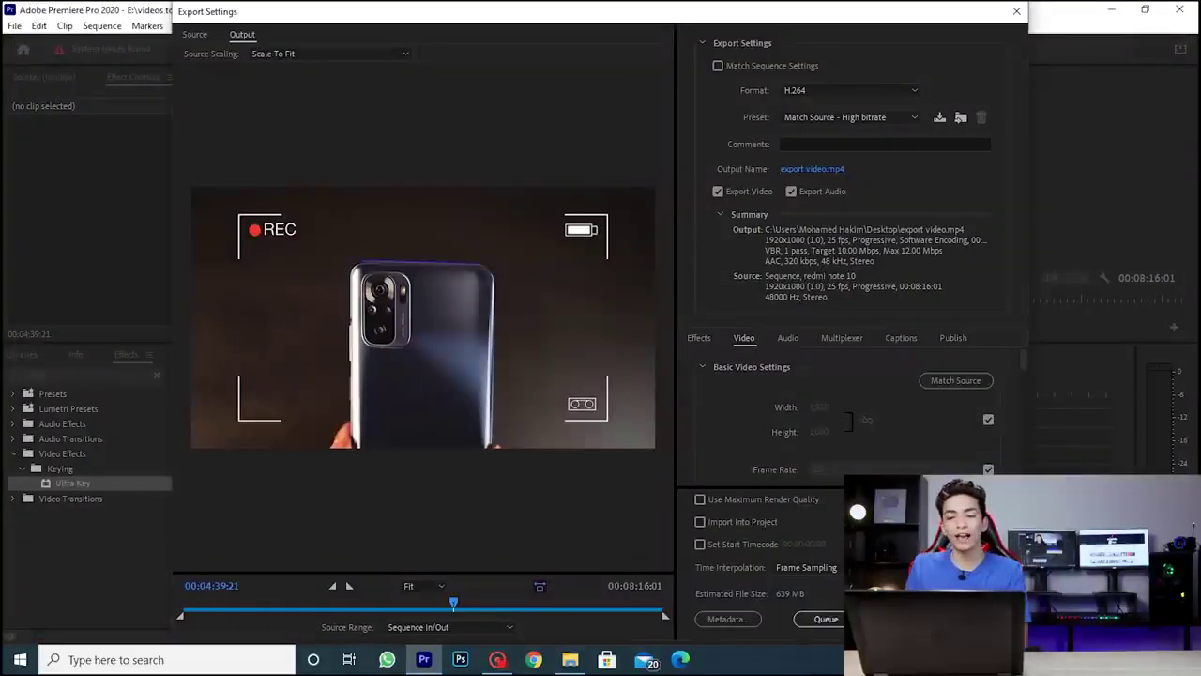
left_click(903, 620)
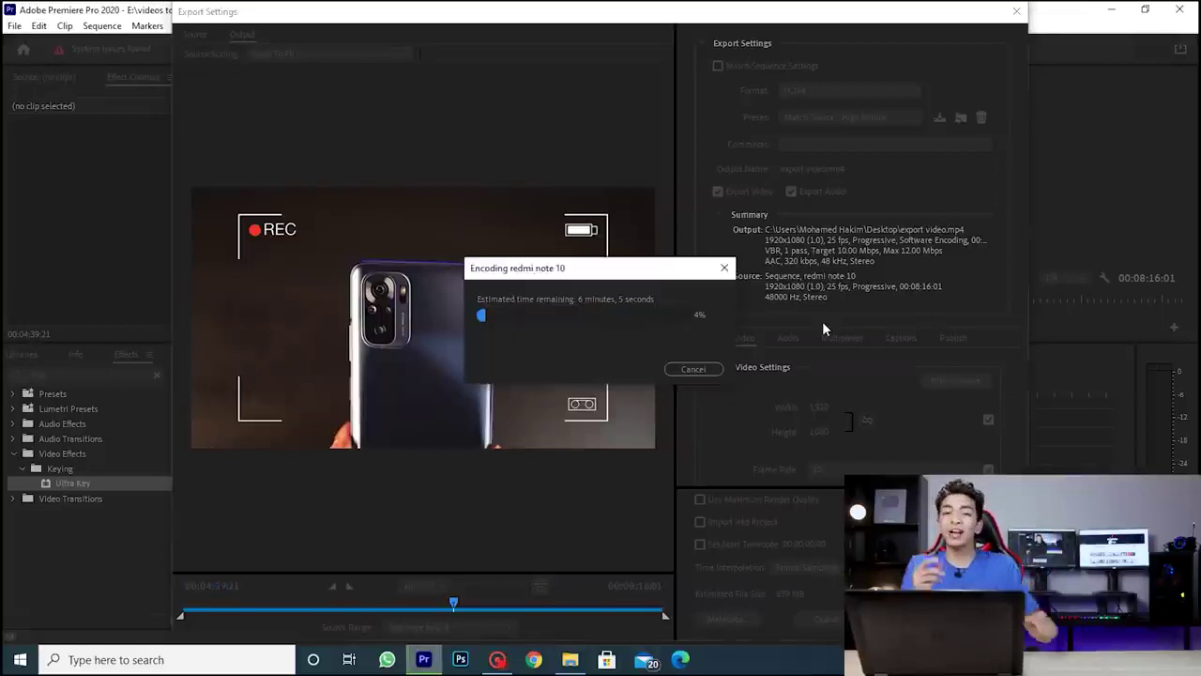